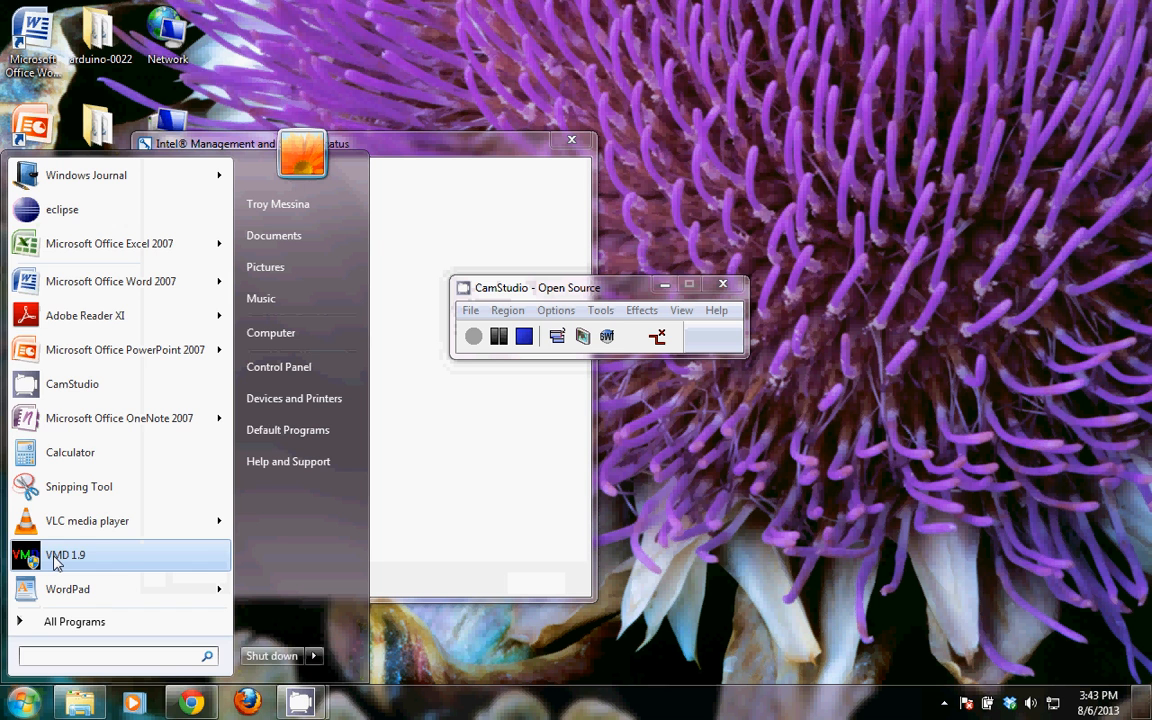
- Launch VMD and arrange its windows with the console minimized and the main window beside an enlarged OpenGL display
left_click(60, 555)
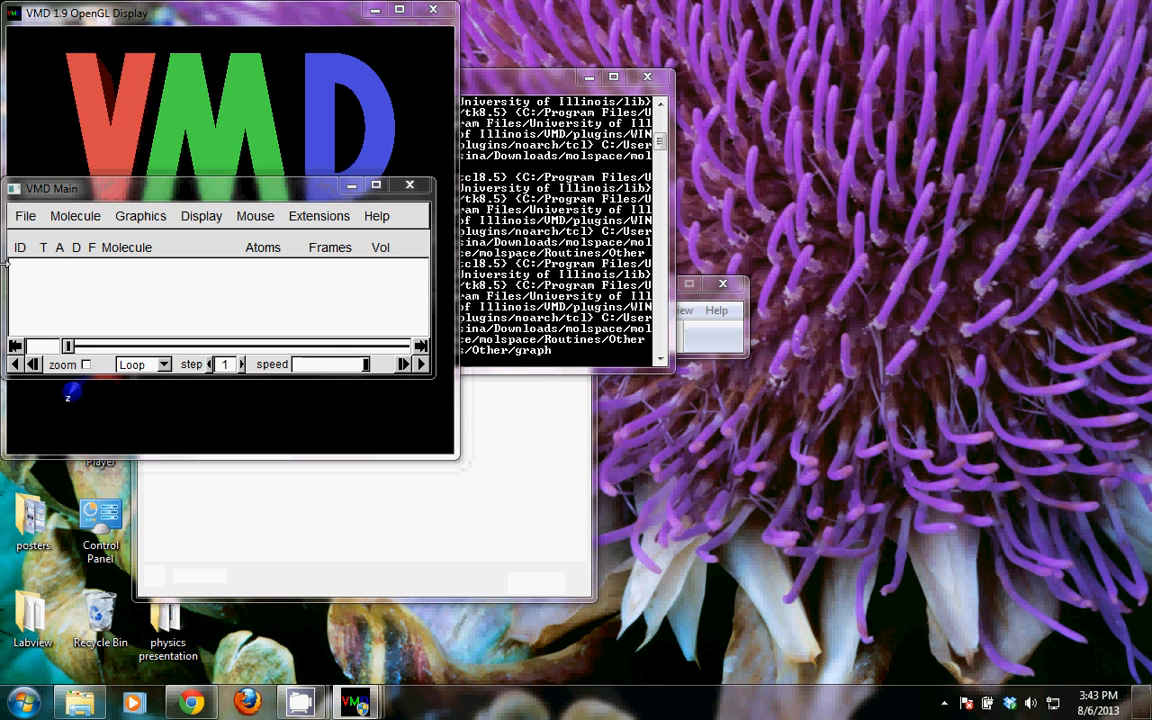
left_click_drag(174, 196, 832, 30)
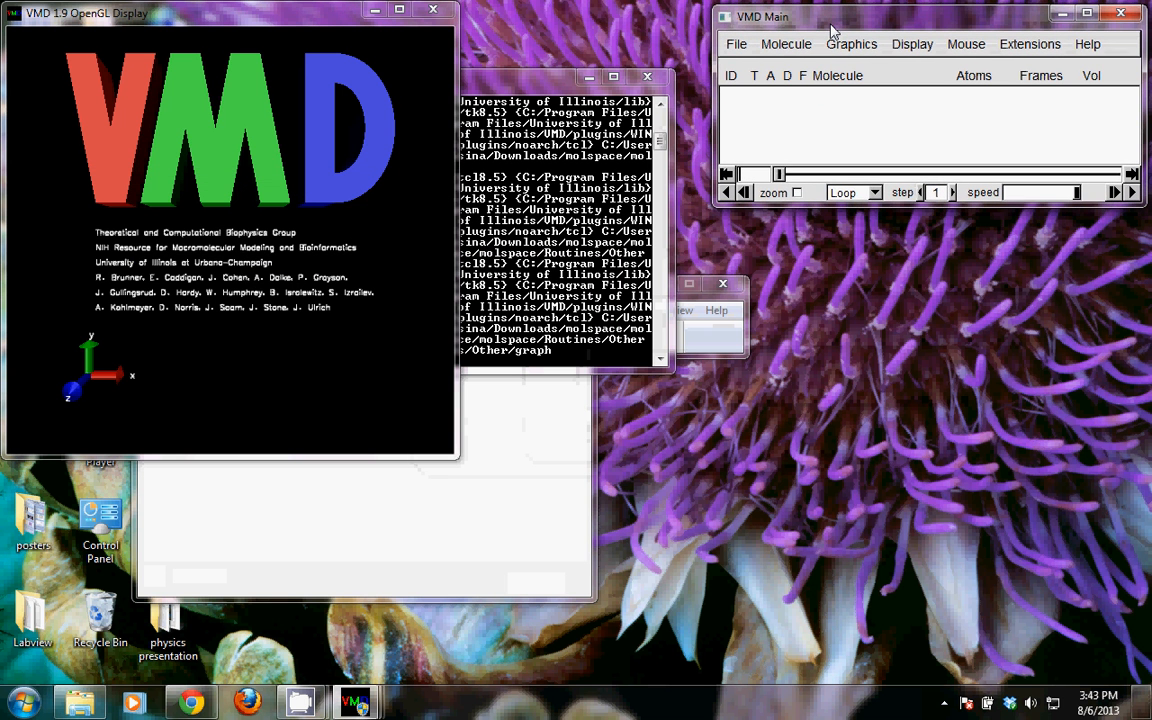
left_click(516, 79)
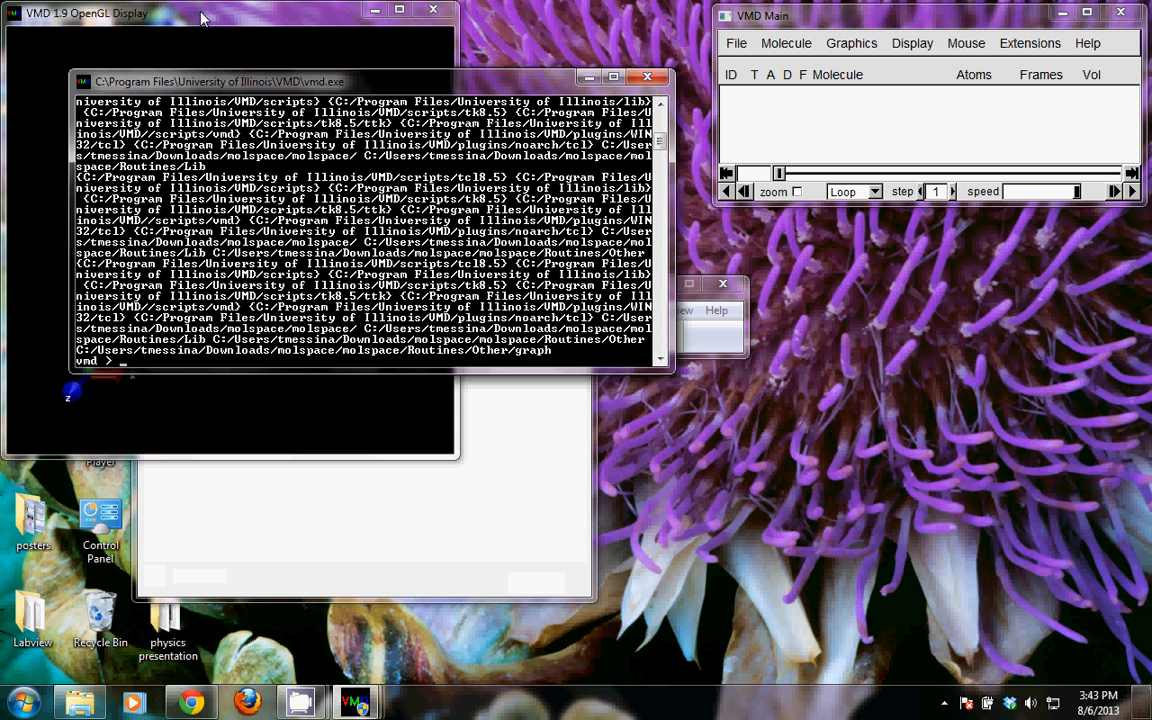
left_click(588, 77)
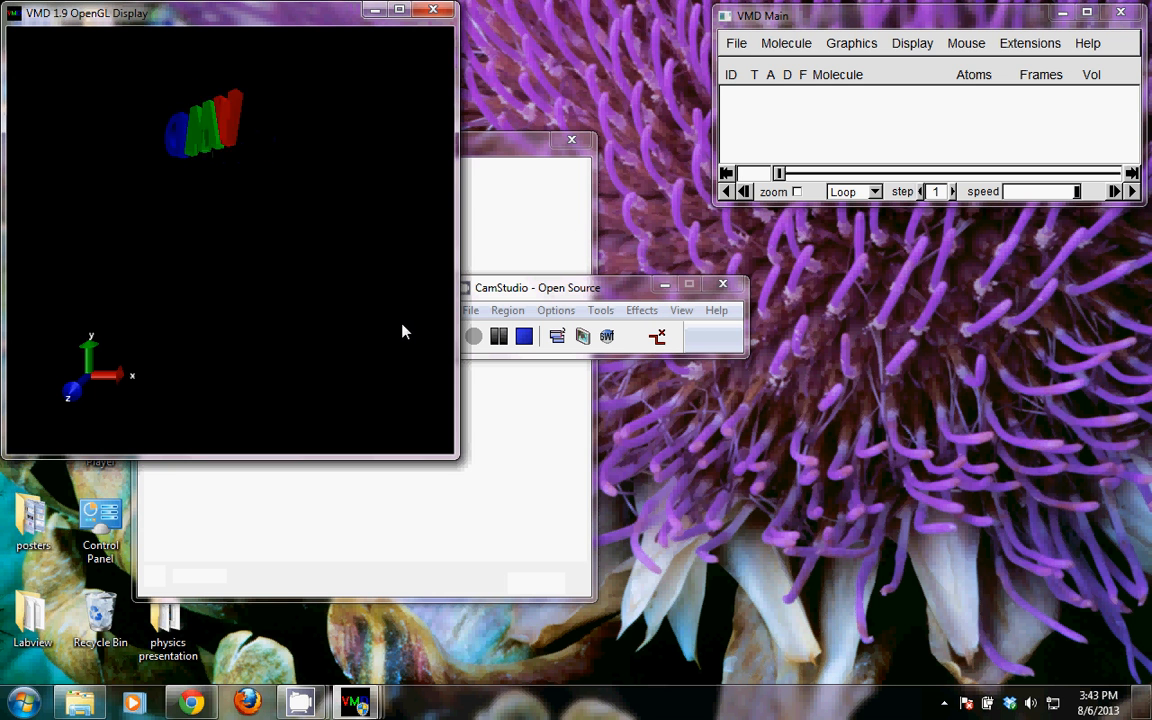
left_click_drag(458, 457, 720, 667)
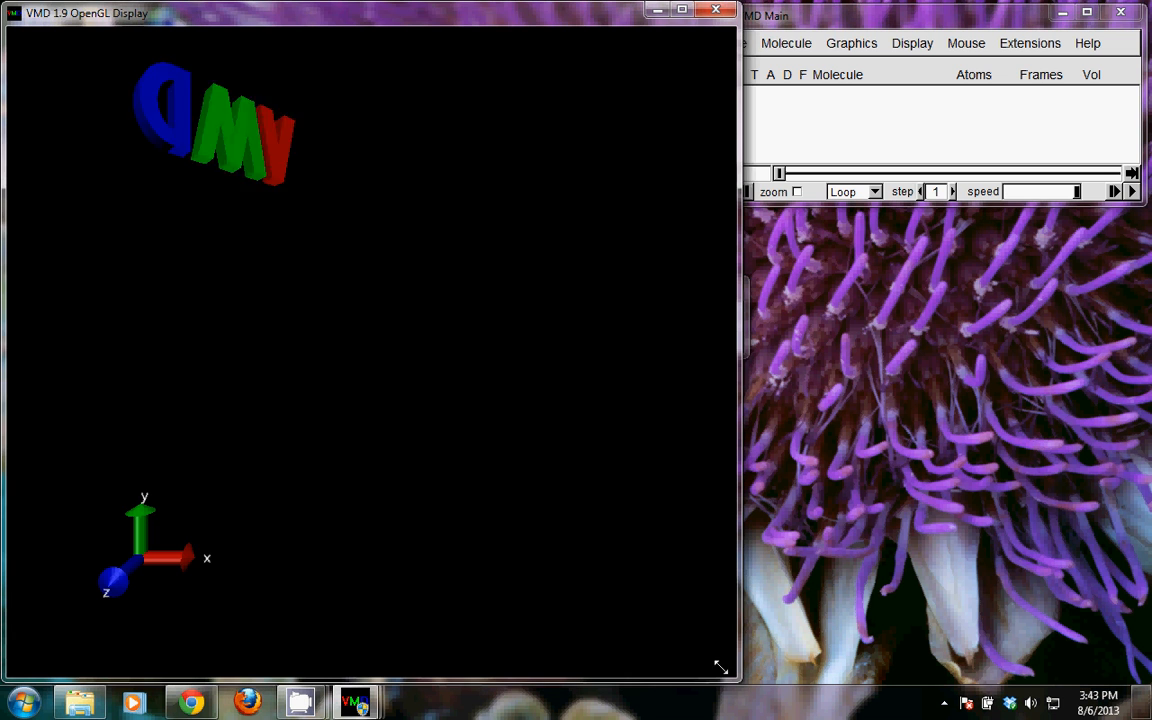
- Load 1CSN.pdb from the CaseinKinase folder in Documents as a new molecule and close the Molecule File Browser
left_click(845, 20)
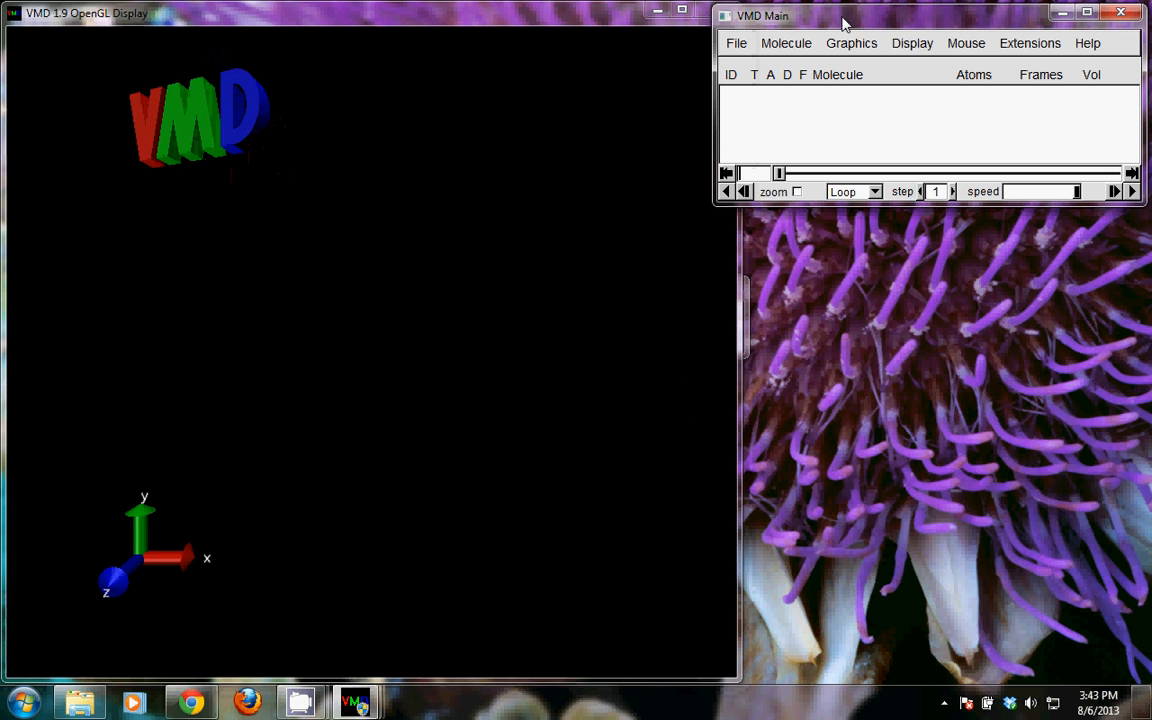
left_click(741, 46)
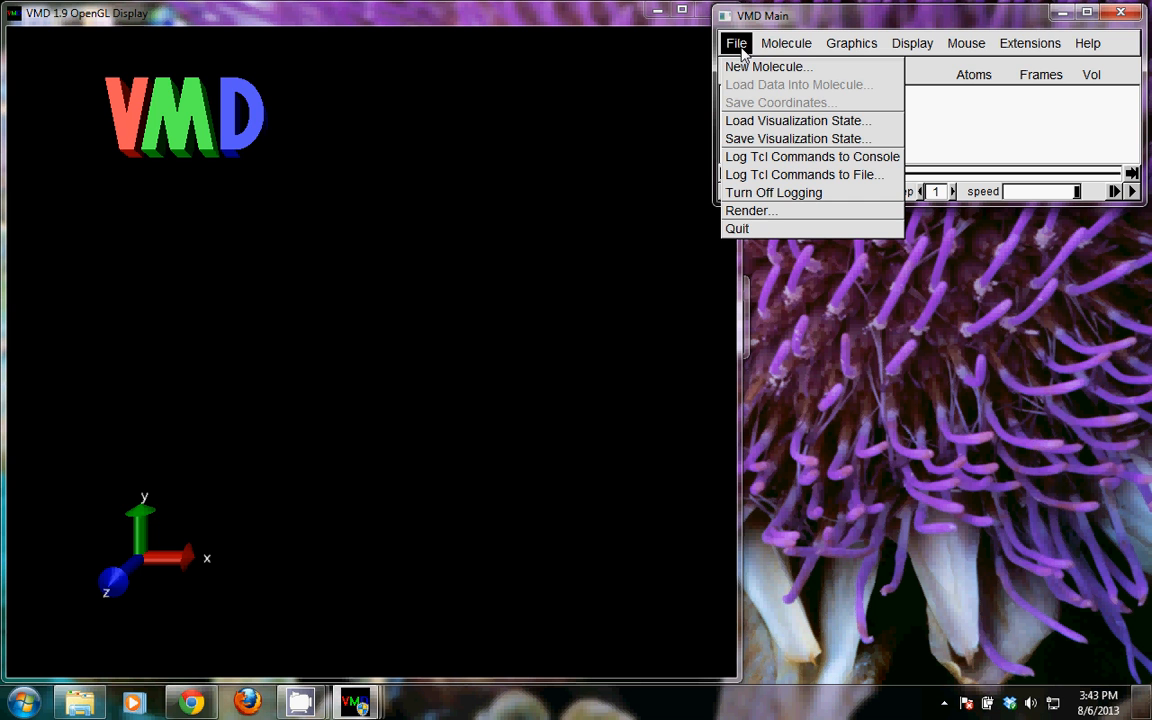
left_click(742, 66)
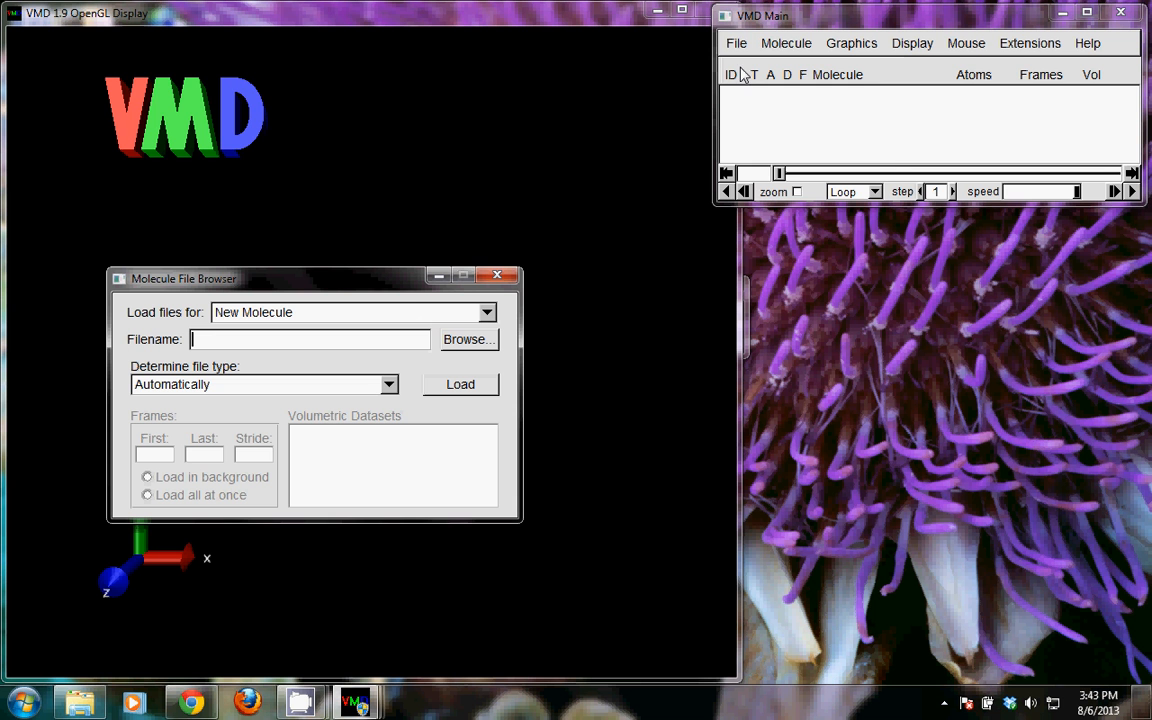
left_click(462, 345)
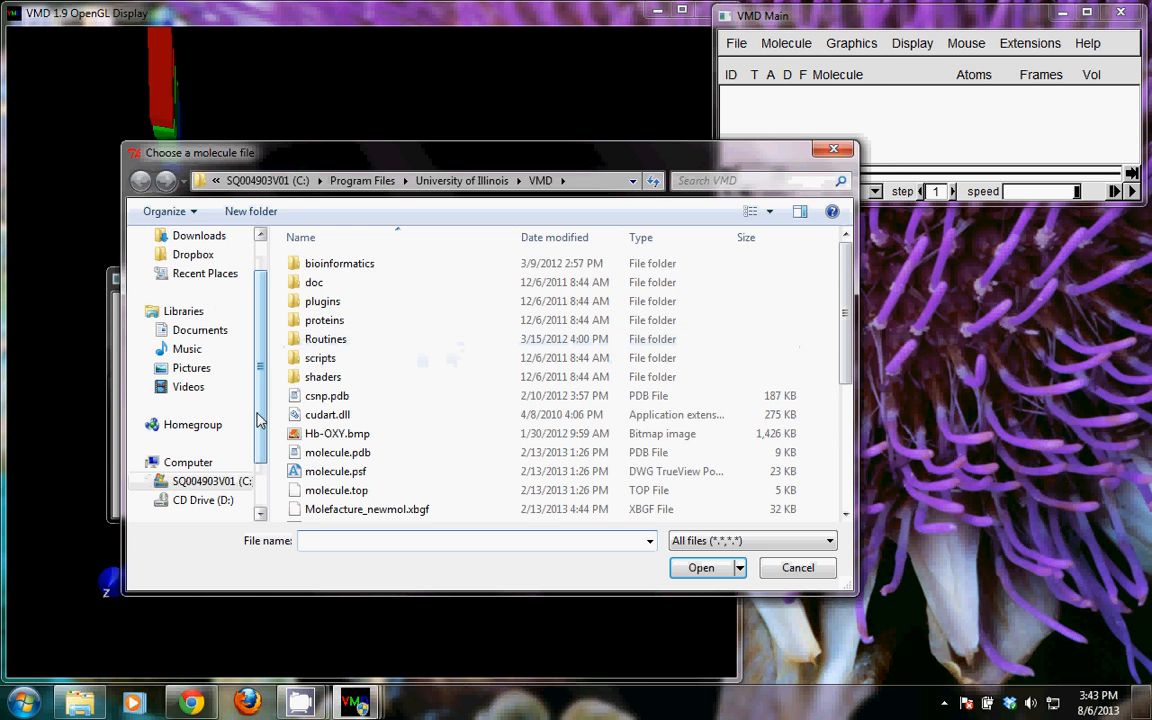
left_click(215, 331)
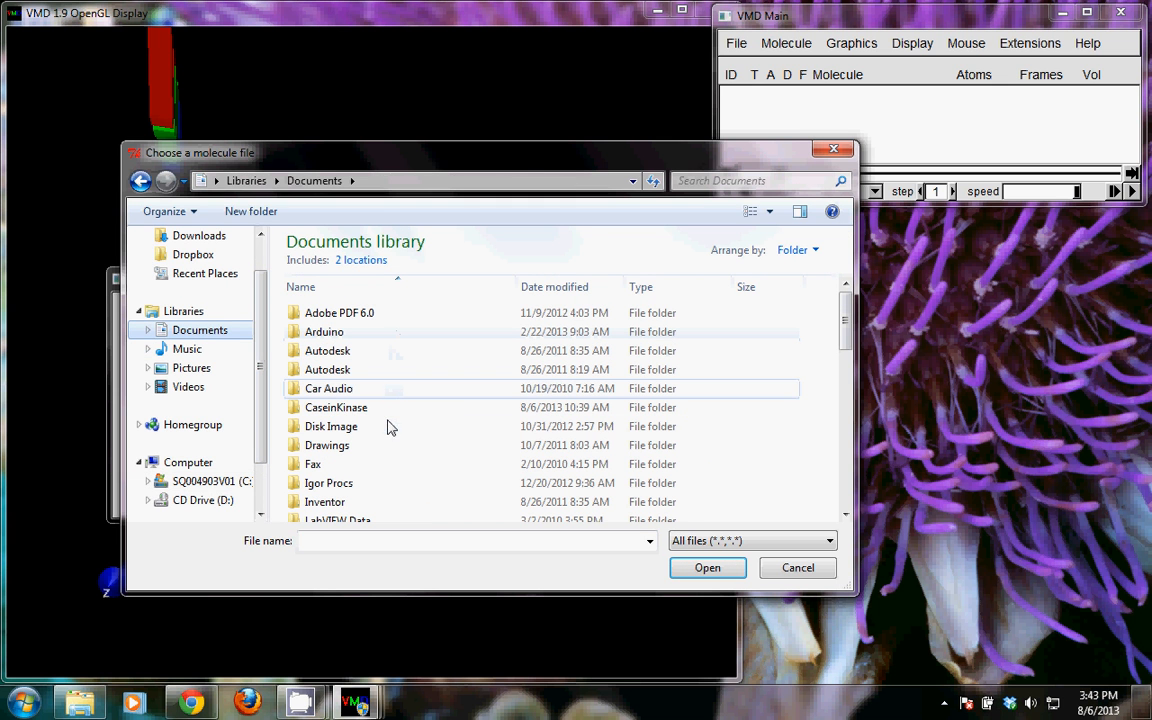
double_click(338, 408)
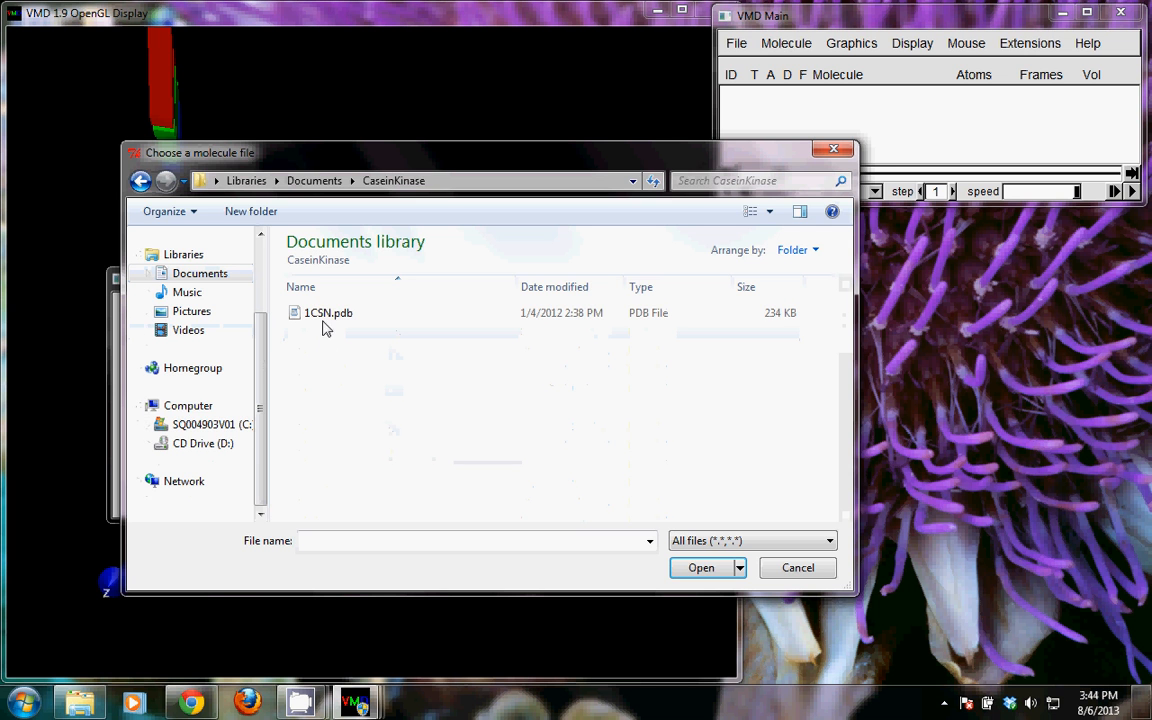
double_click(318, 314)
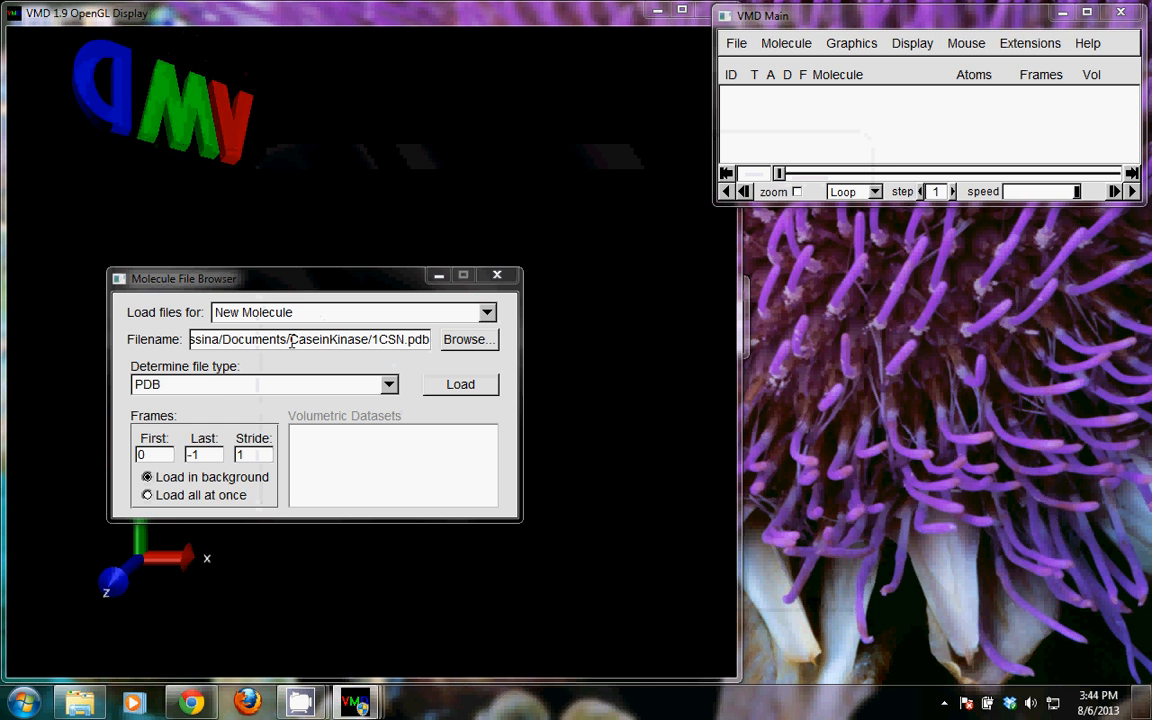
left_click(474, 389)
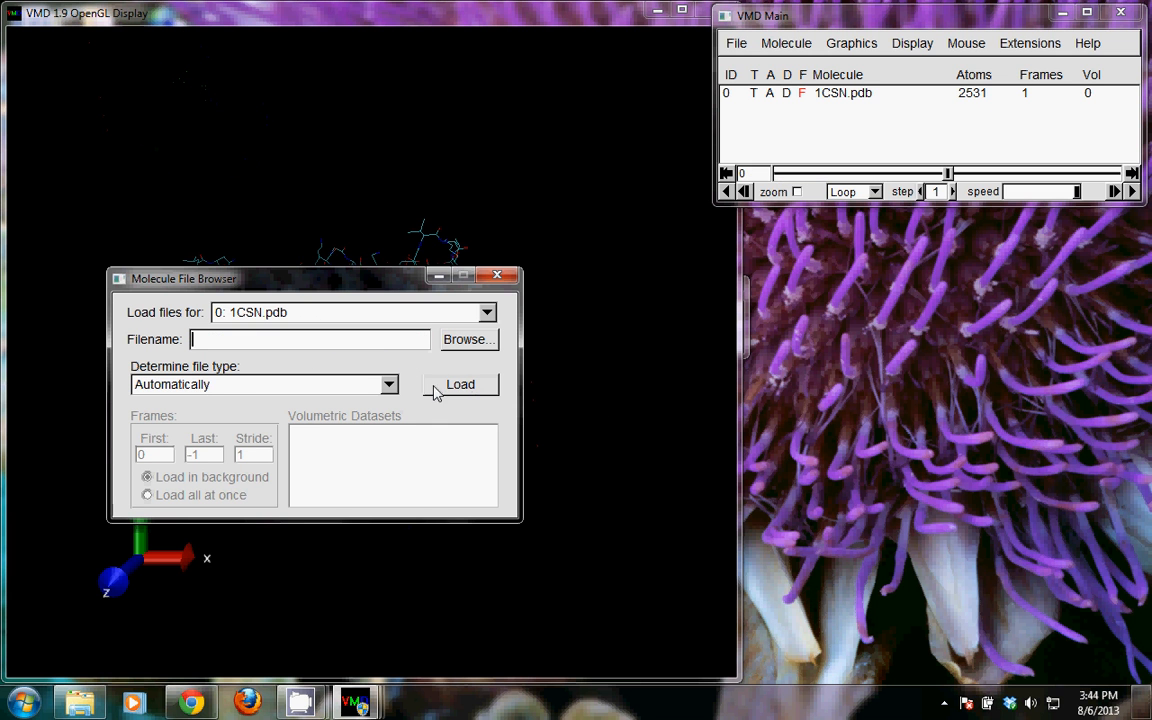
left_click(497, 276)
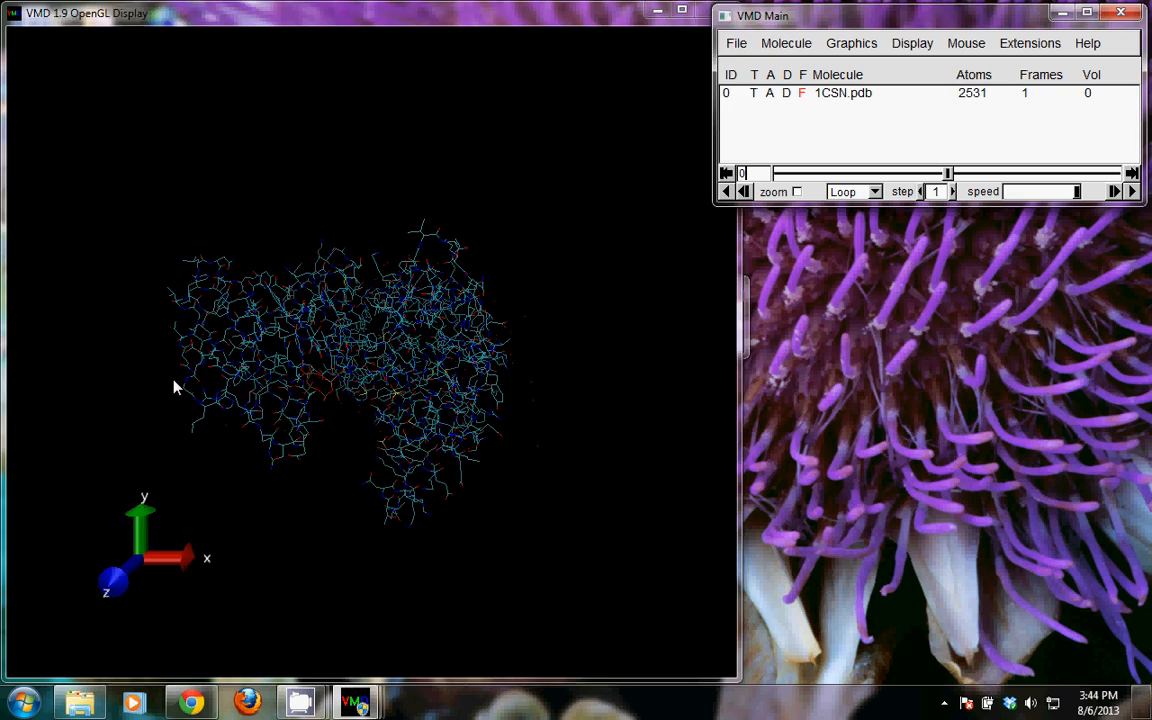
- Examine the 1CSN line structure from several angles and at different magnifications in the OpenGL display
left_click_drag(174, 388, 347, 216)
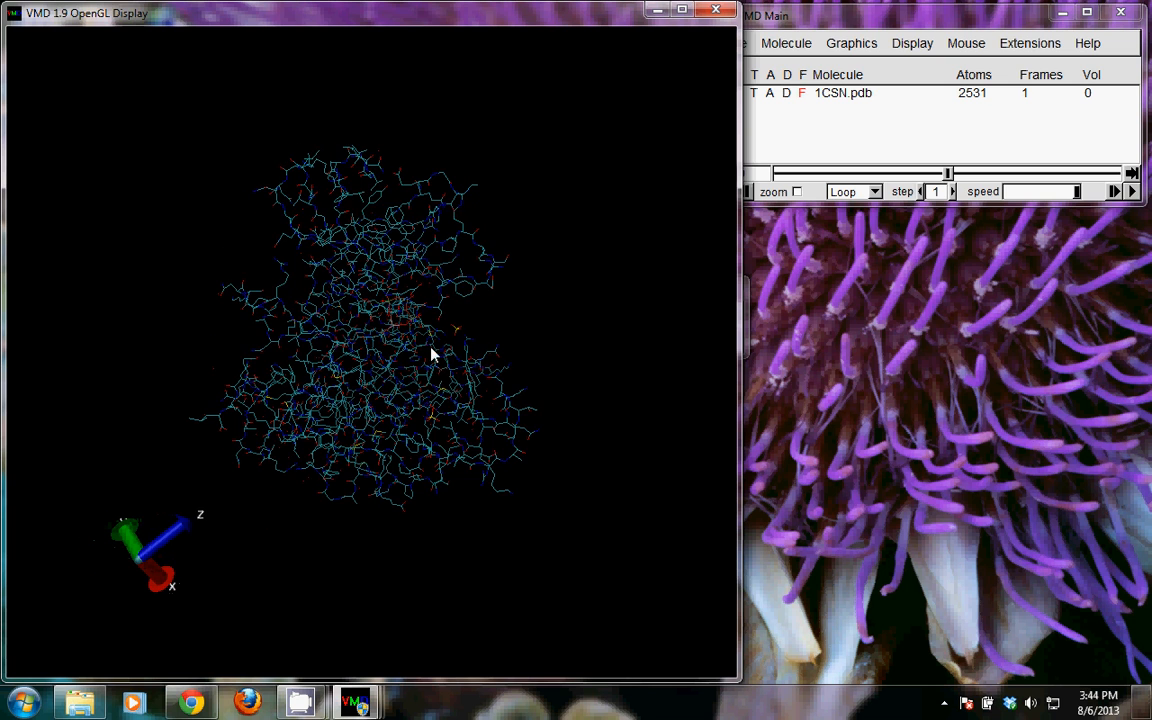
mouse_move(516, 345)
left_mouse_down()
mouse_move(267, 350)
mouse_move(494, 351)
left_mouse_up()
scroll(352, 375, "up", 3)
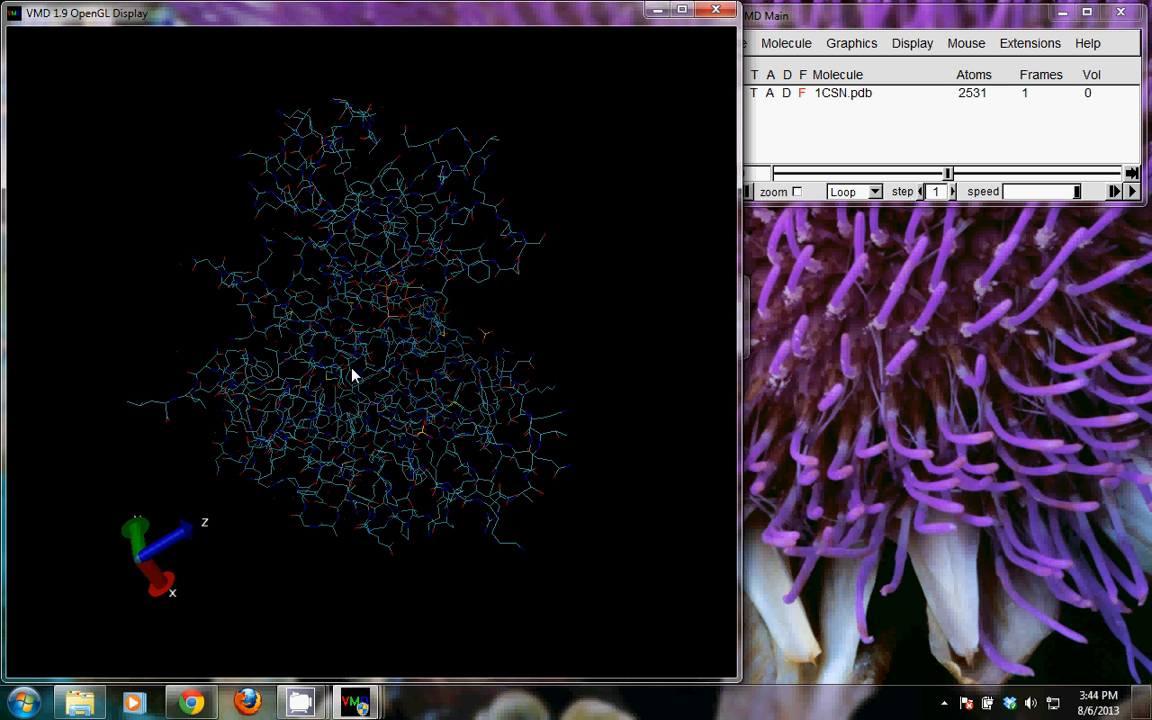
scroll(352, 375, "down", 3)
scroll(352, 375, "up", 3)
scroll(352, 375, "up", 2)
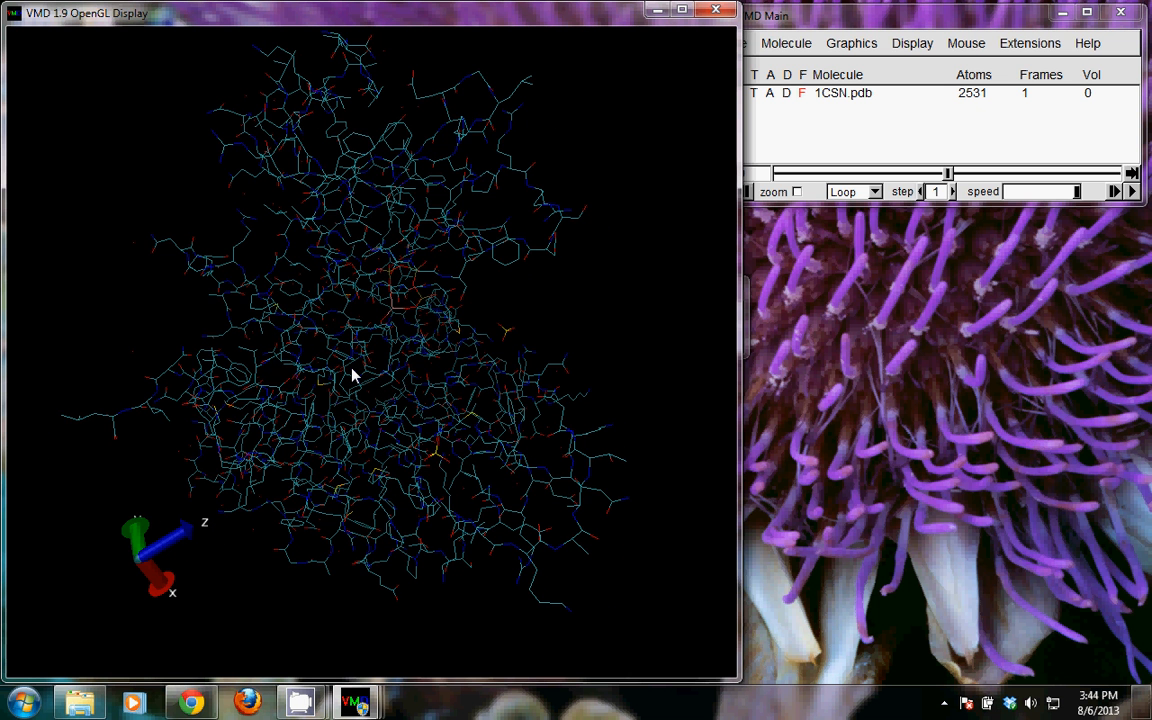
scroll(352, 375, "down", 3)
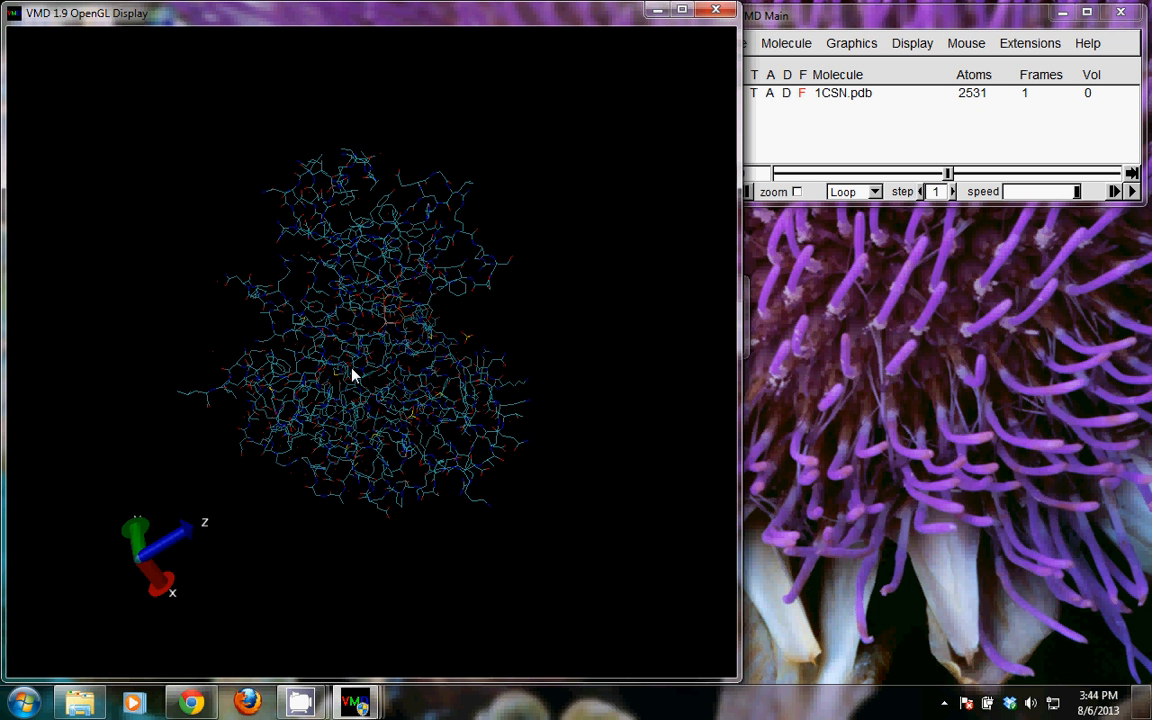
scroll(351, 386, "up", 2)
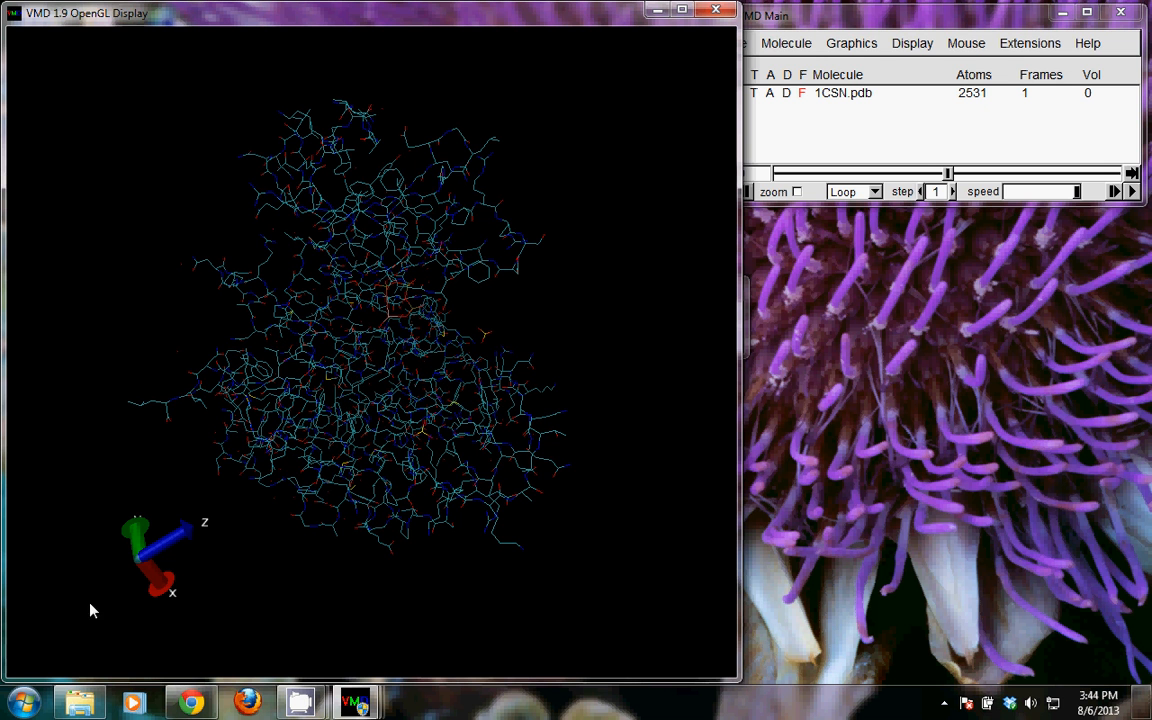
left_click_drag(278, 573, 152, 489)
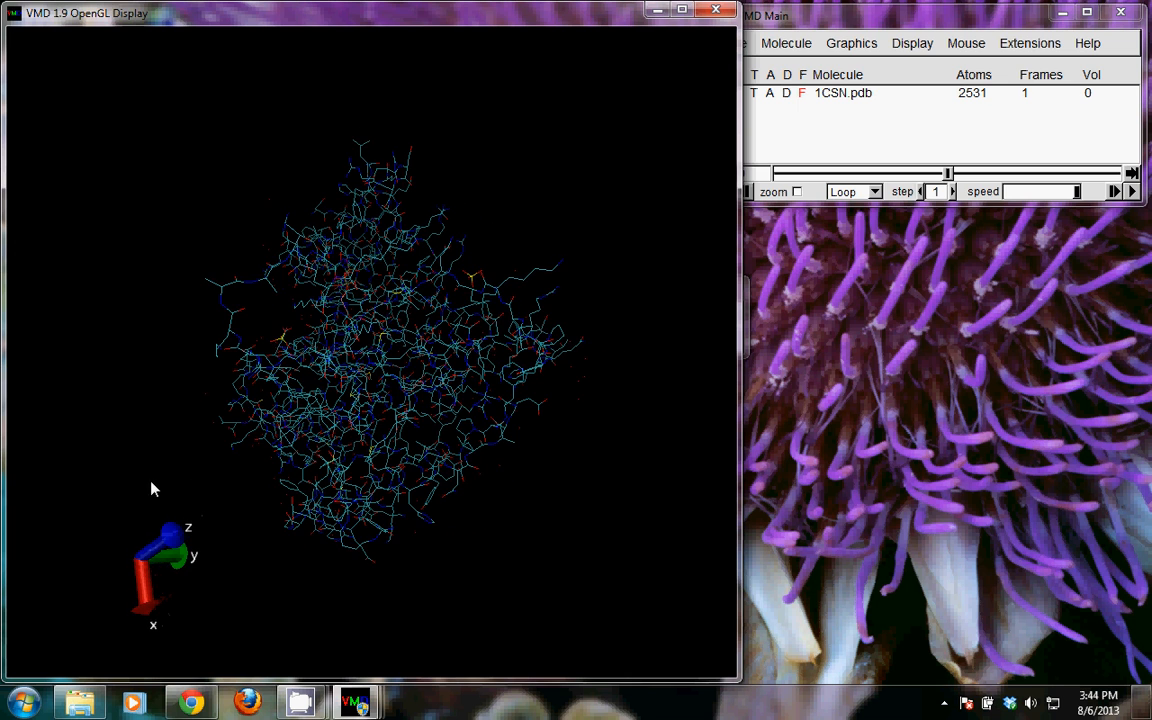
left_click_drag(228, 500, 266, 543)
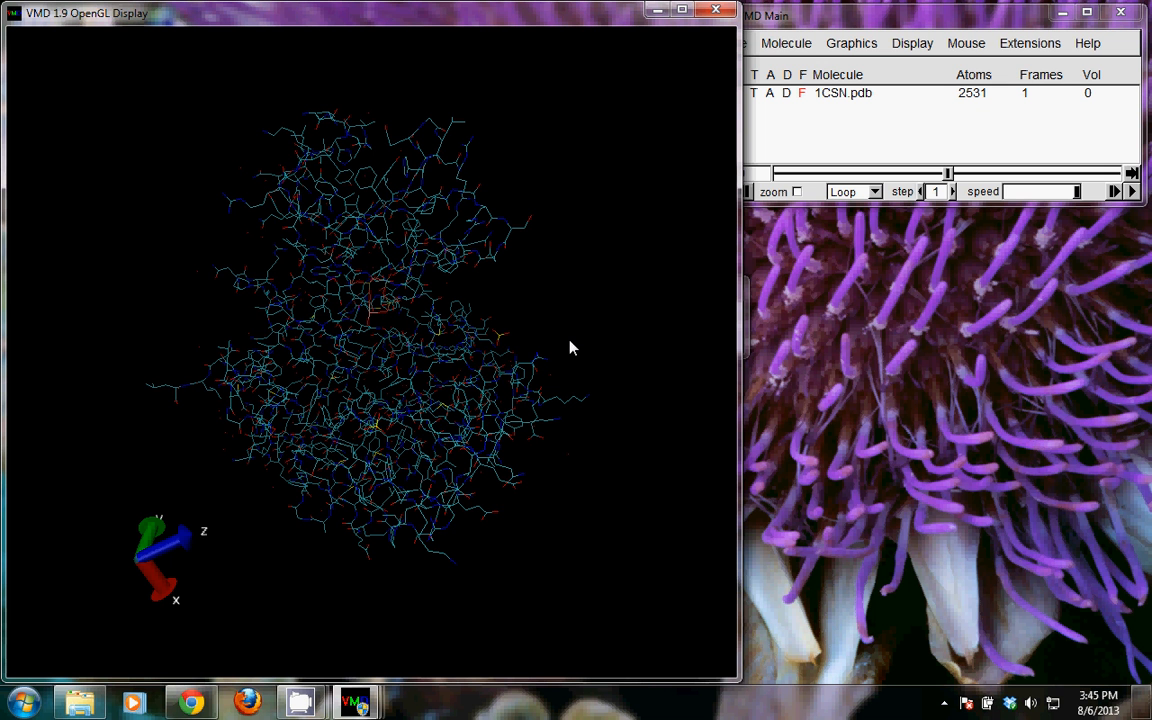
left_click_drag(571, 345, 511, 369)
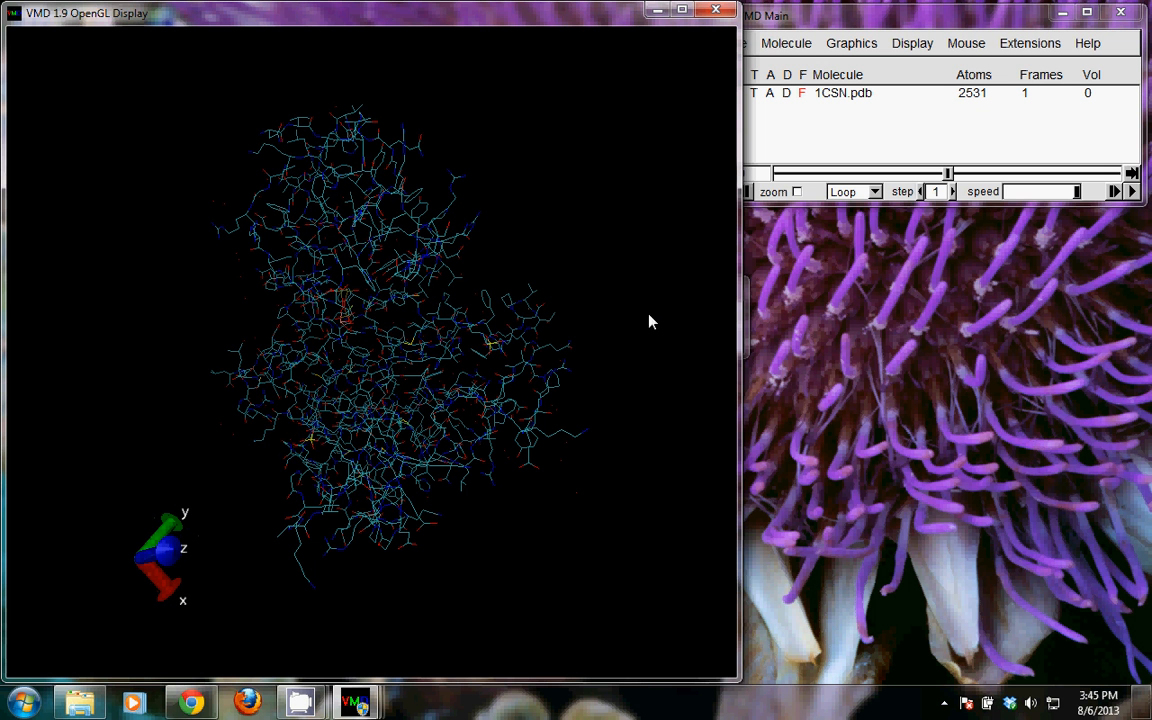
- Open the graphical representations of 1CSN.pdb beside the display and set the drawing method for all atoms to NewCartoon
left_click(818, 22)
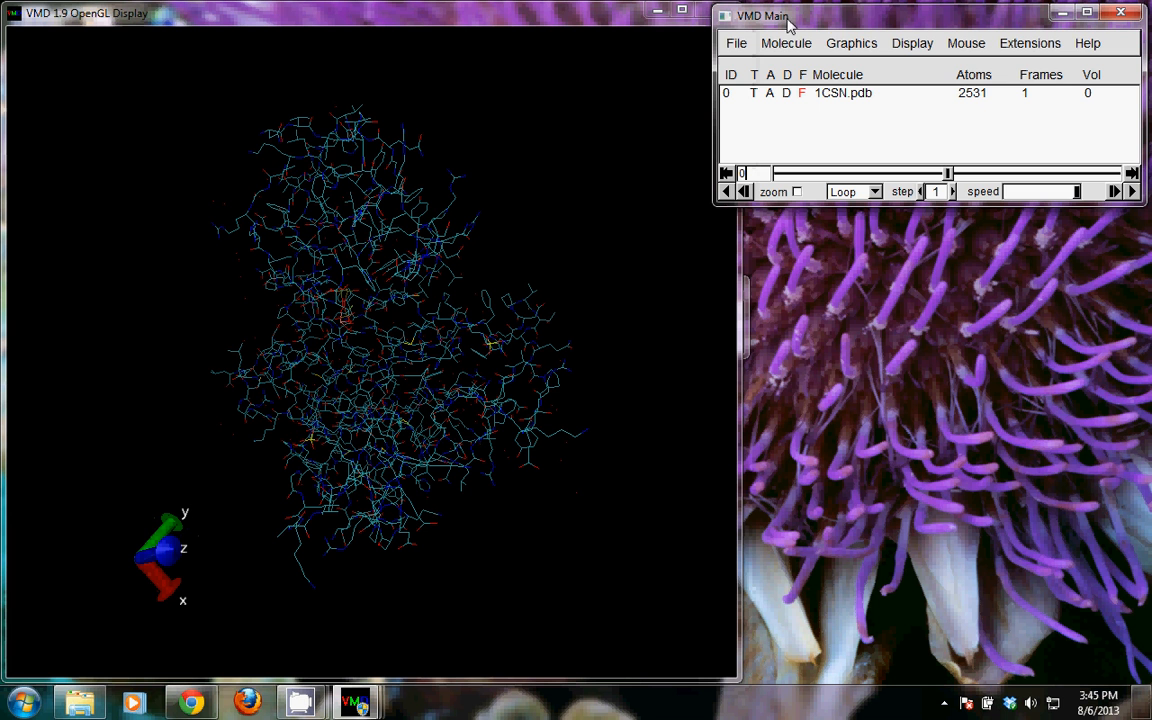
left_click(845, 46)
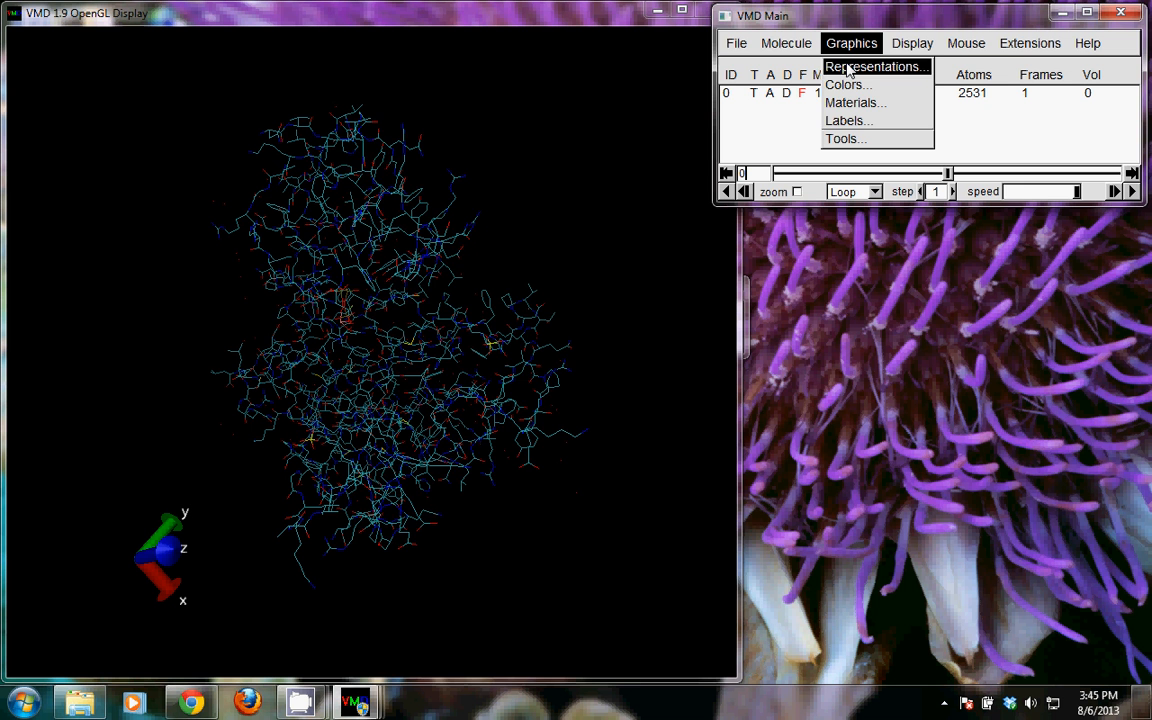
left_click(848, 67)
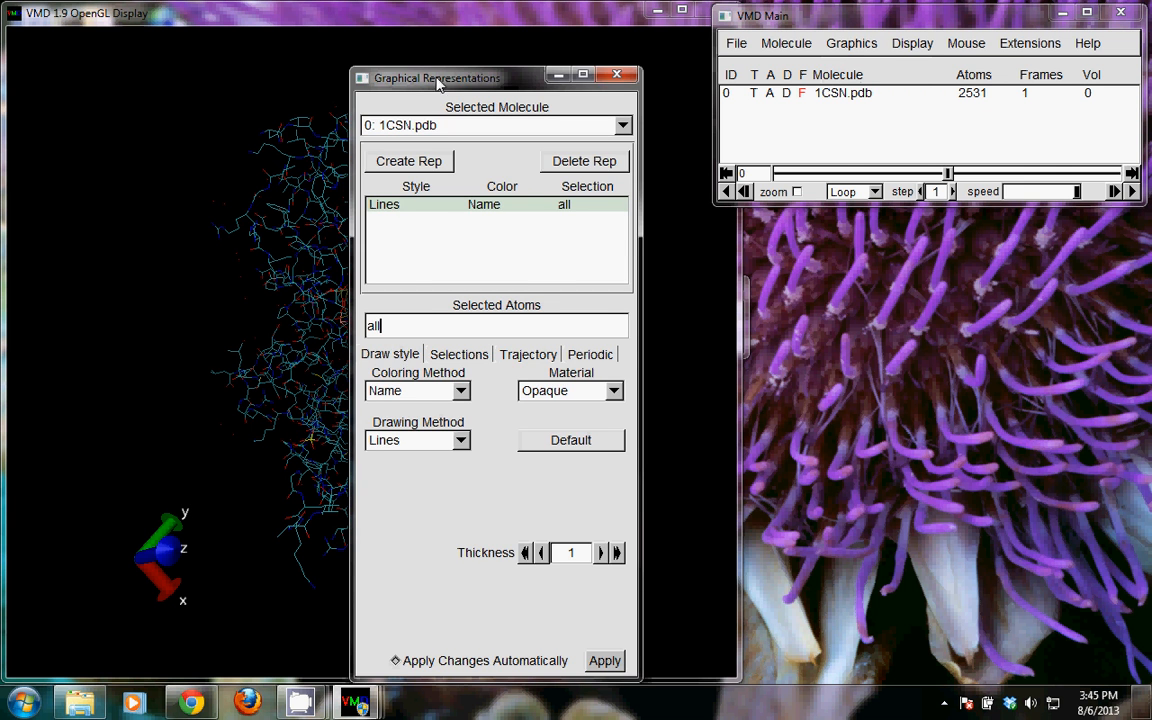
left_click_drag(440, 80, 833, 60)
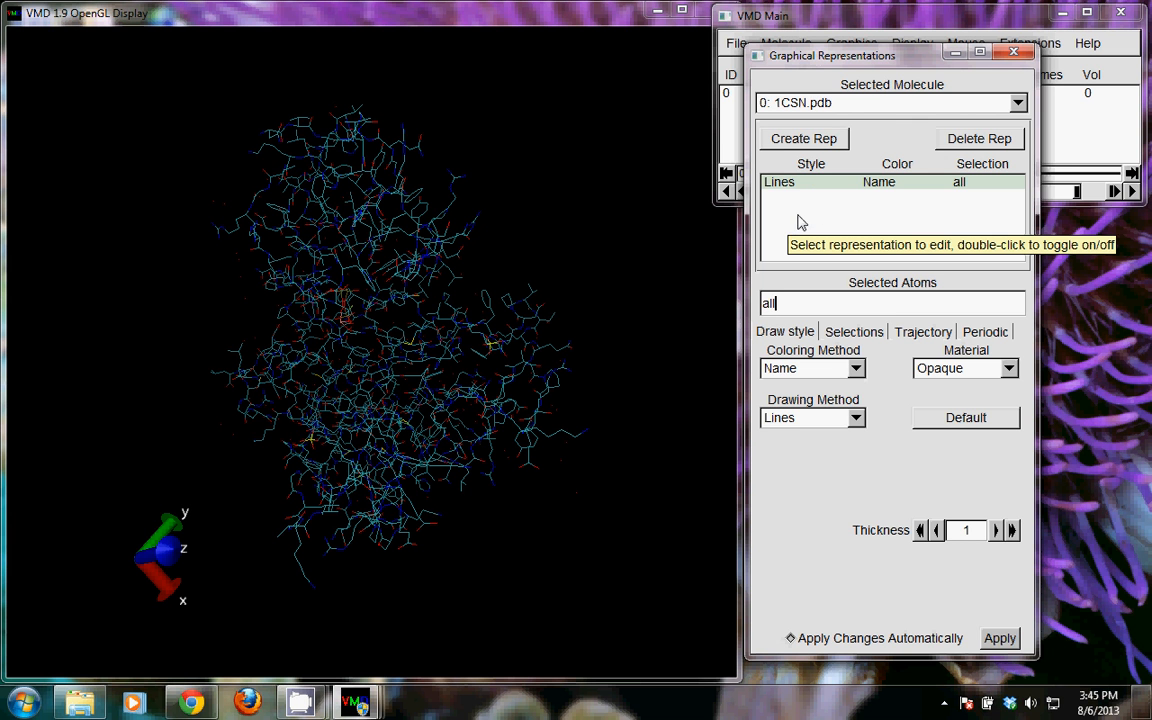
left_click(856, 419)
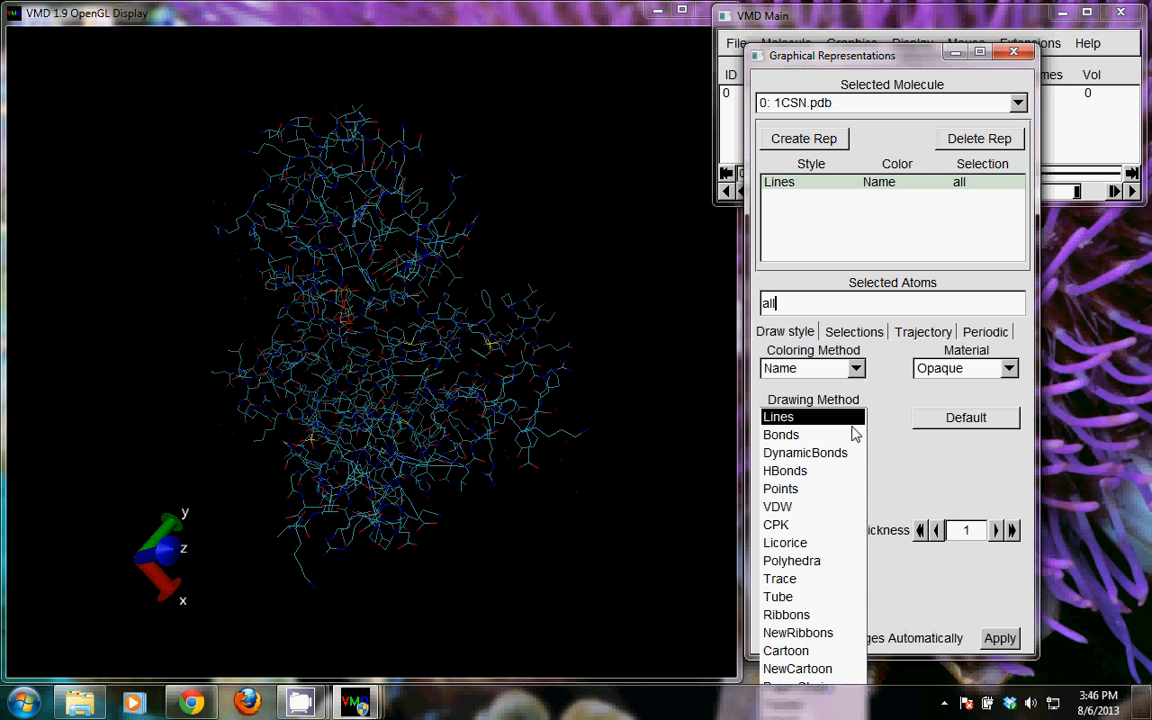
left_click(801, 669)
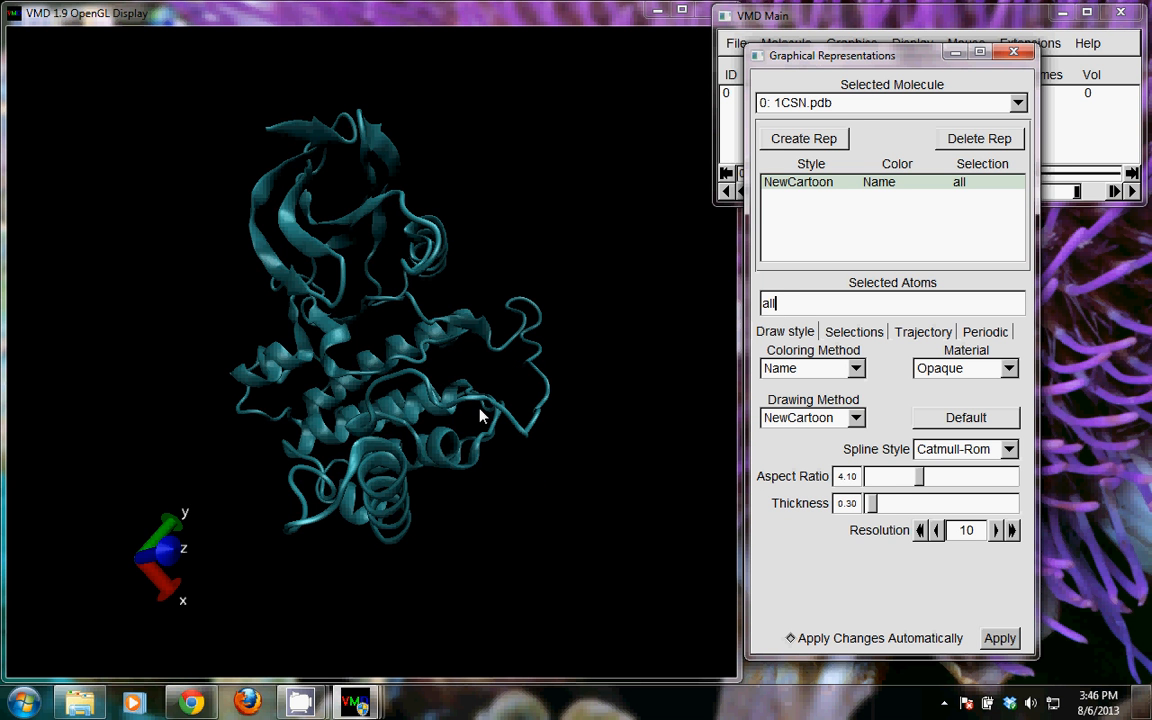
- Set the coloring method of the NewCartoon representation to ColorID 0 and inspect the recolored protein
left_click_drag(596, 393, 562, 407)
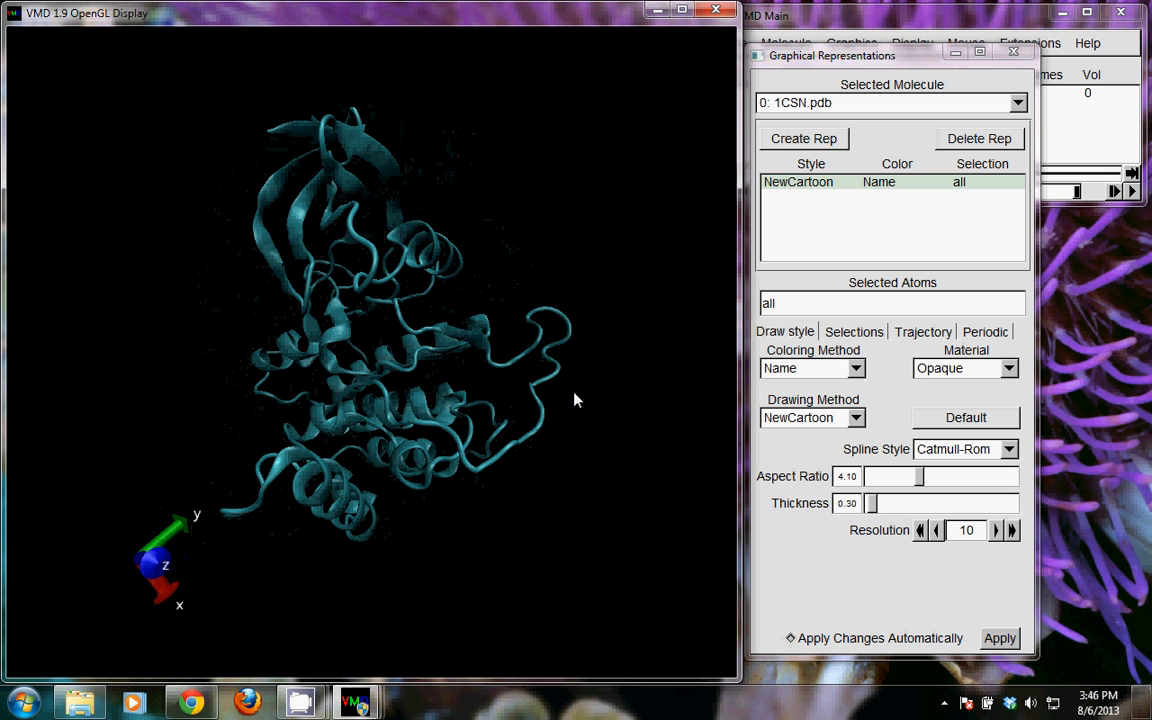
left_click_drag(576, 399, 658, 381)
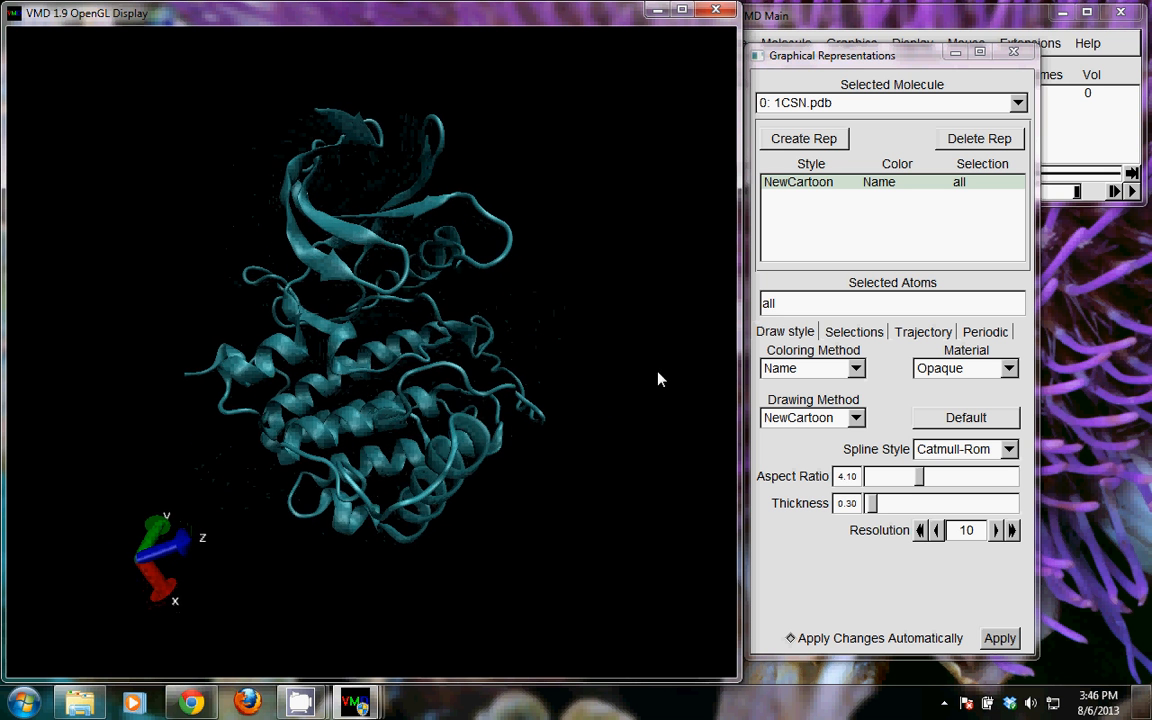
left_click_drag(533, 447, 500, 472)
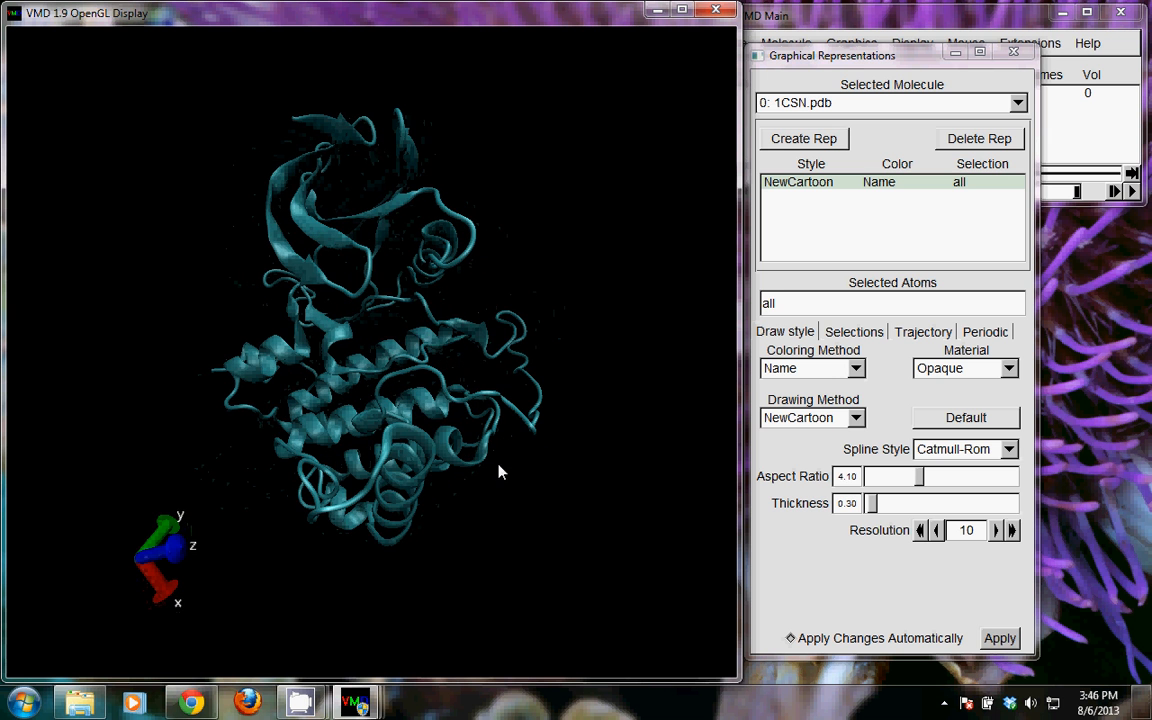
left_click(803, 369)
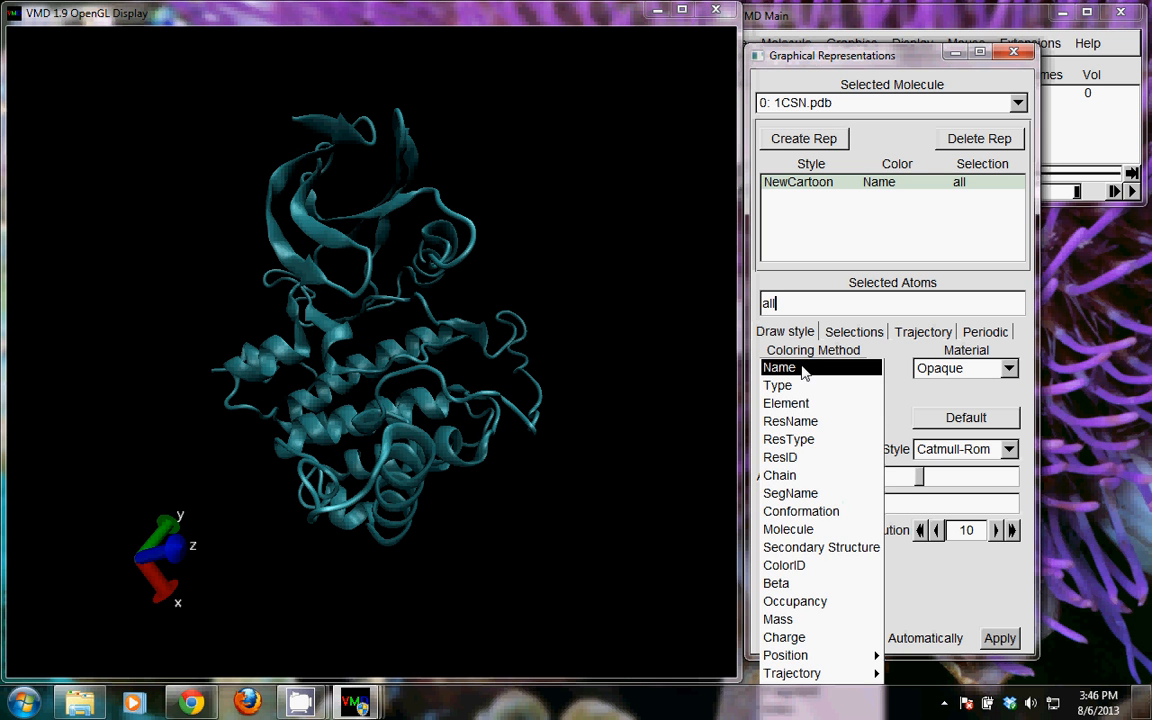
left_click(805, 566)
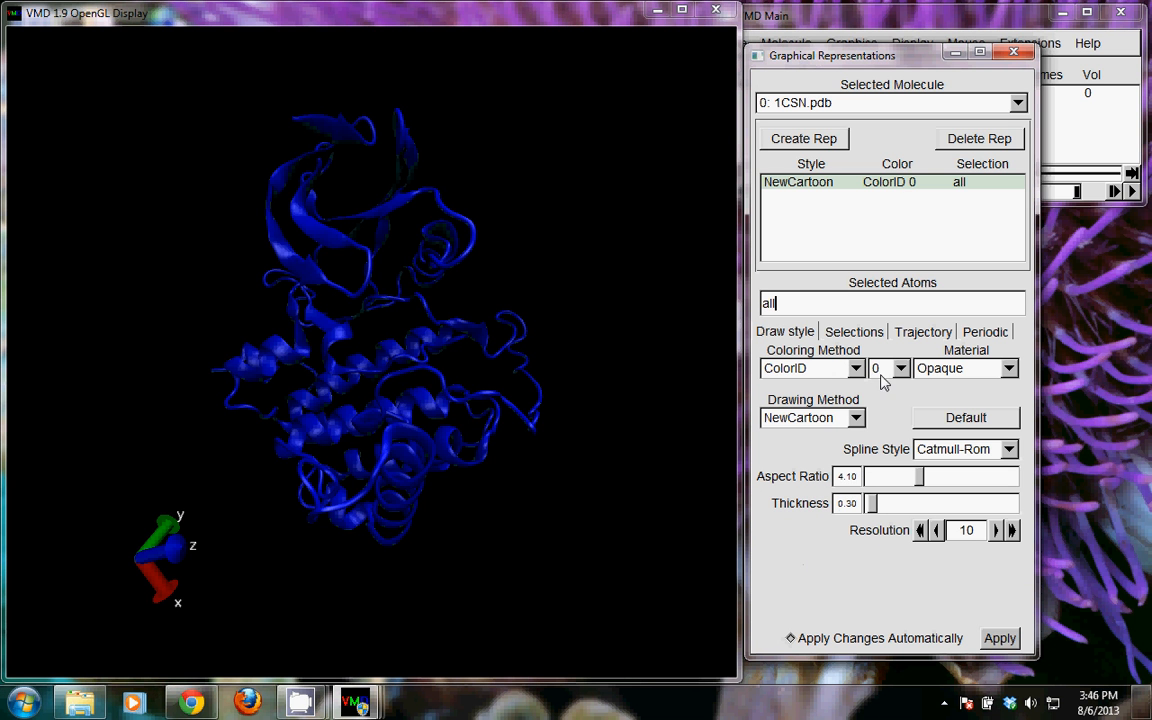
left_click_drag(233, 372, 167, 373)
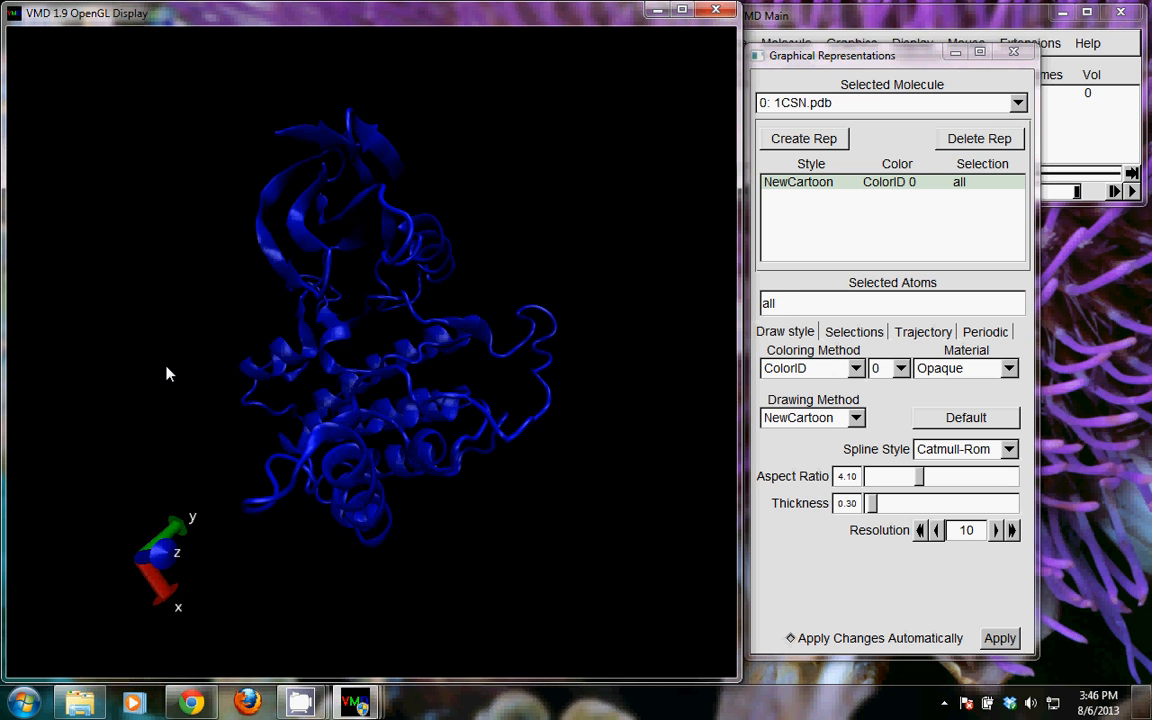
scroll(345, 388, "up", 2)
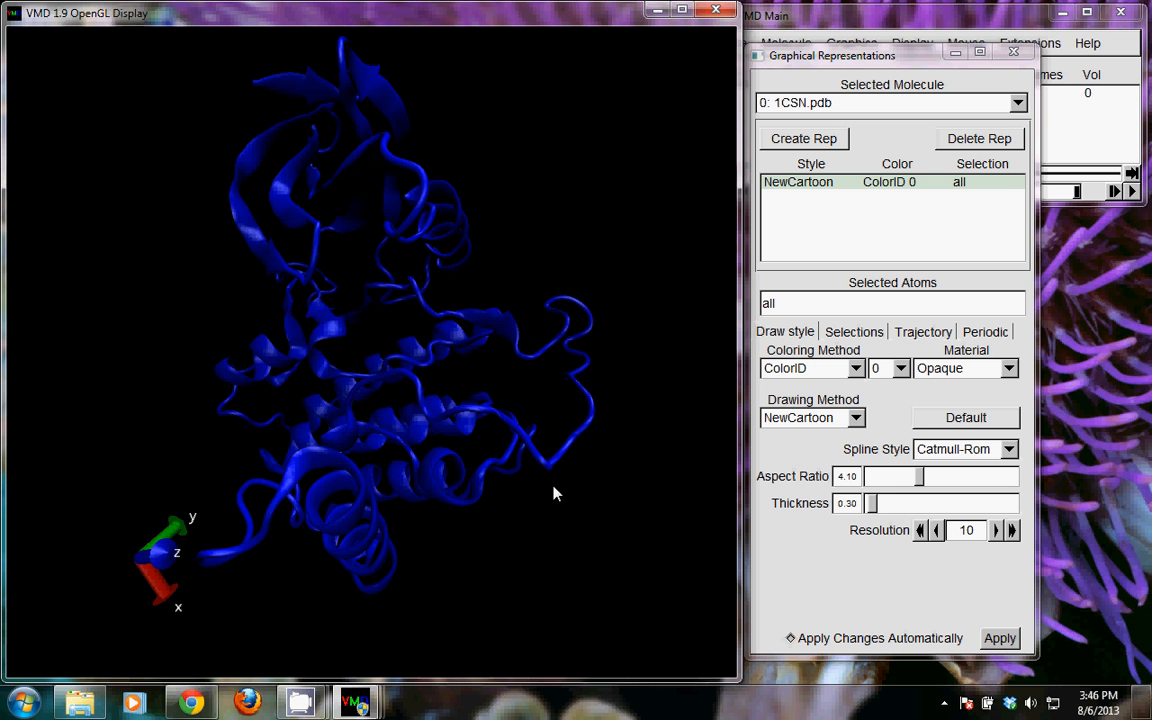
- Examine the ColorID 0 cartoon structure of the whole protein from several angles in the OpenGL display
left_click_drag(555, 491, 395, 362)
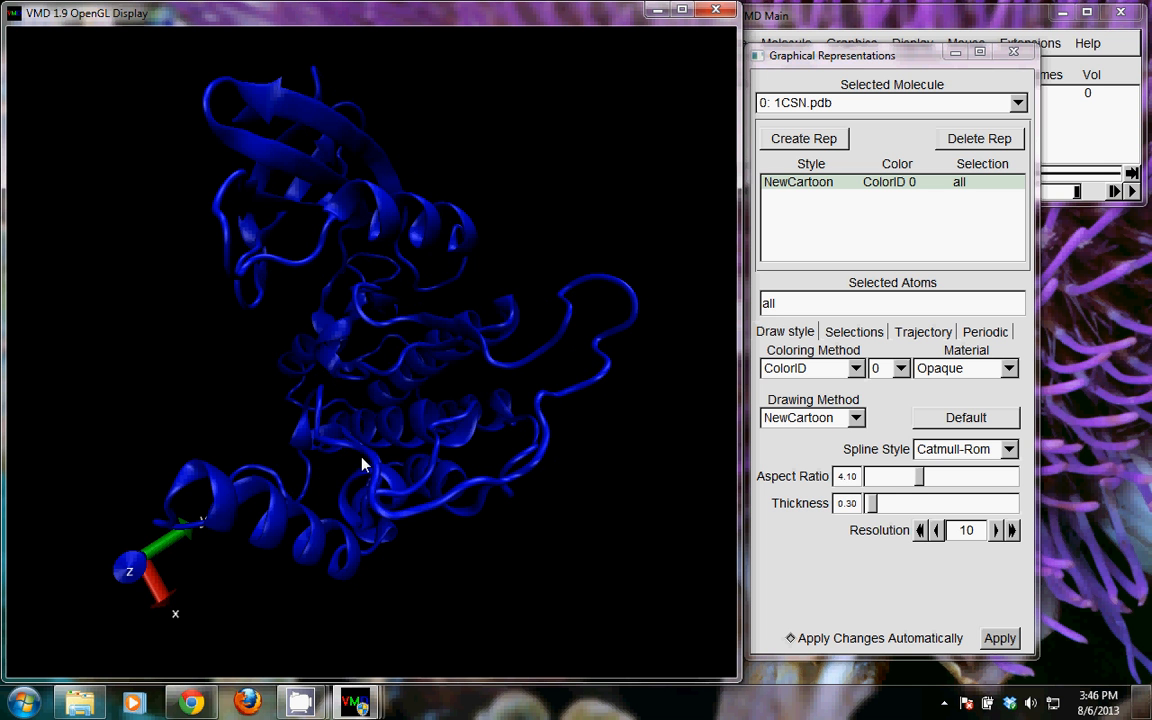
left_click_drag(170, 419, 222, 420)
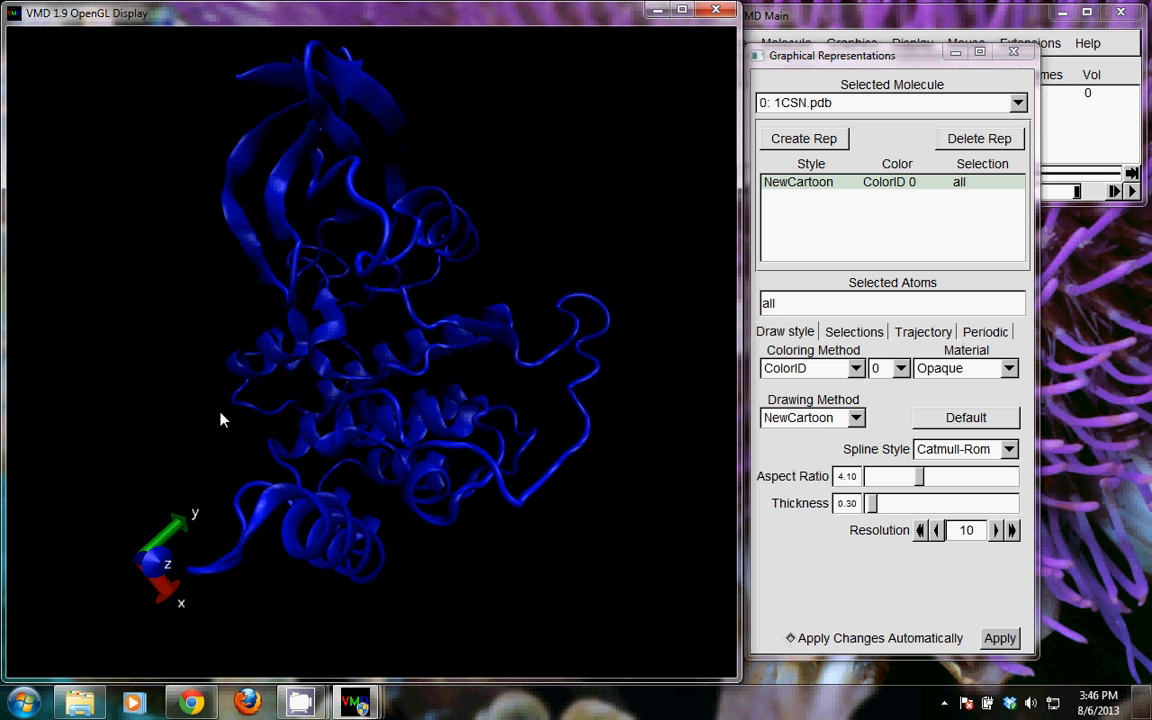
left_click_drag(226, 414, 180, 365)
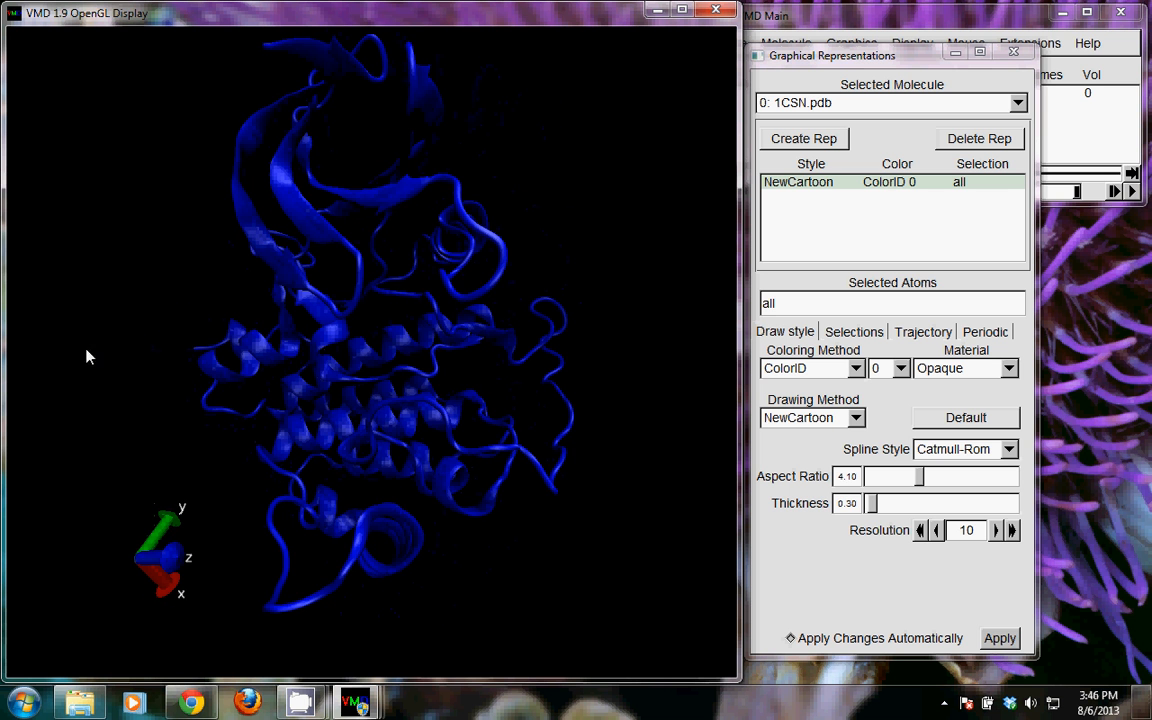
mouse_move(194, 442)
left_mouse_down()
mouse_move(167, 417)
mouse_move(188, 424)
left_mouse_up()
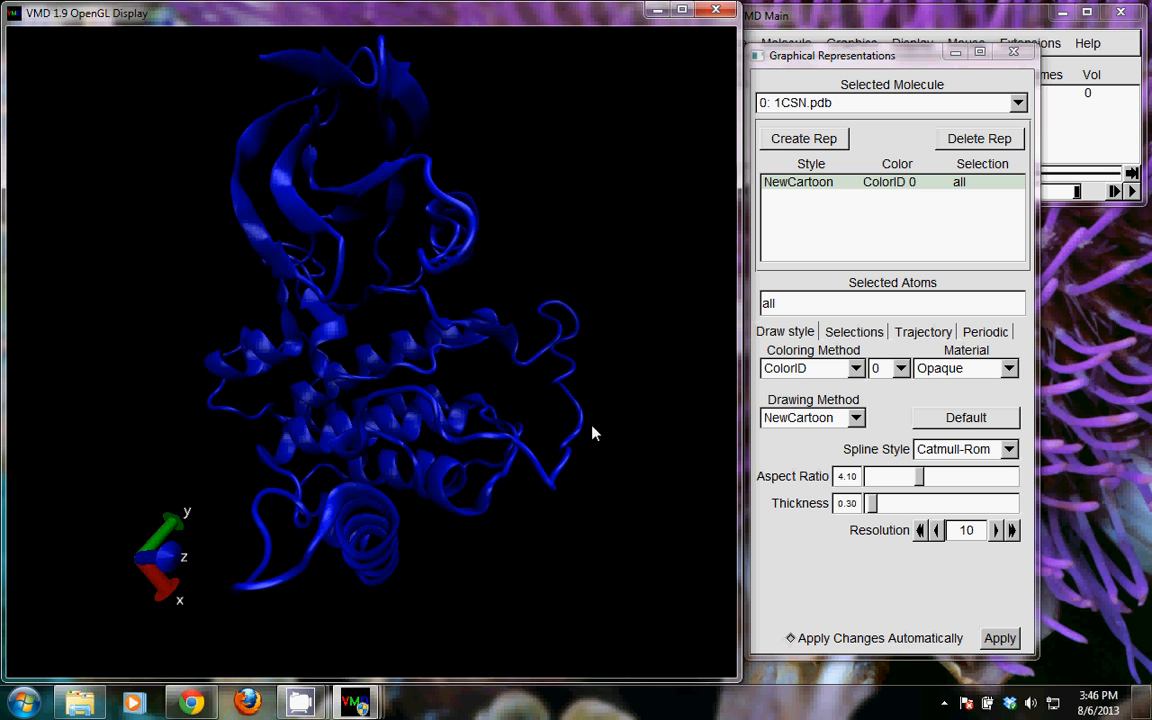
left_click_drag(594, 432, 617, 442)
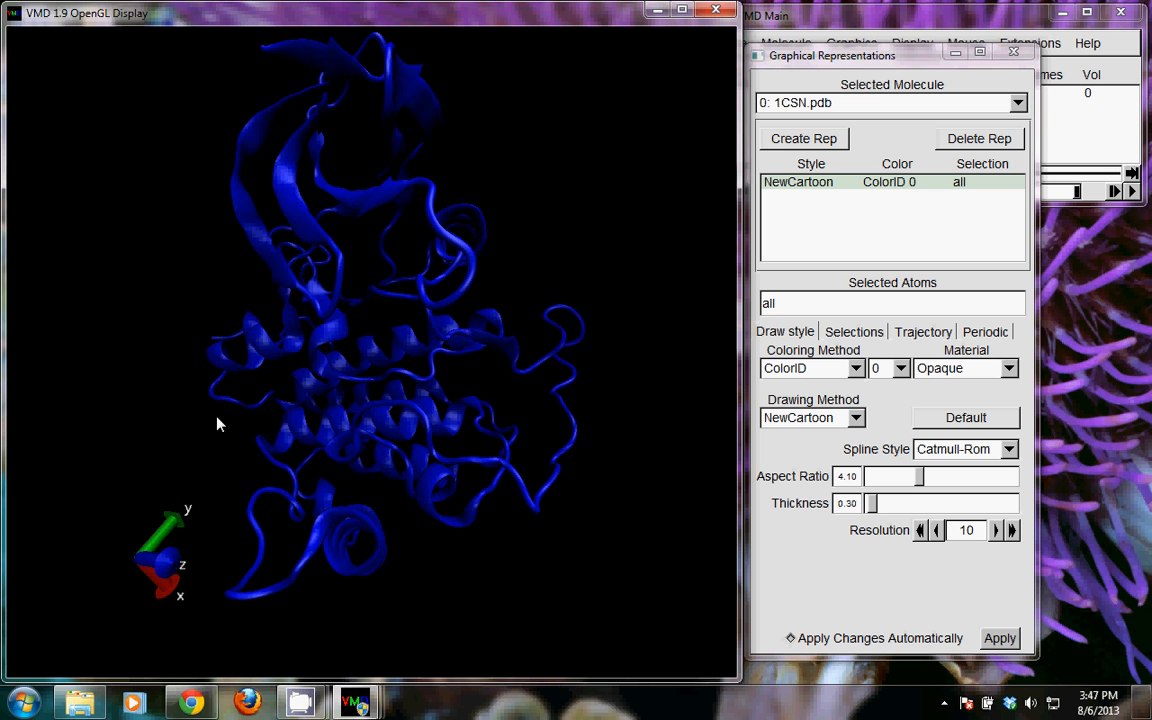
left_click_drag(219, 424, 197, 425)
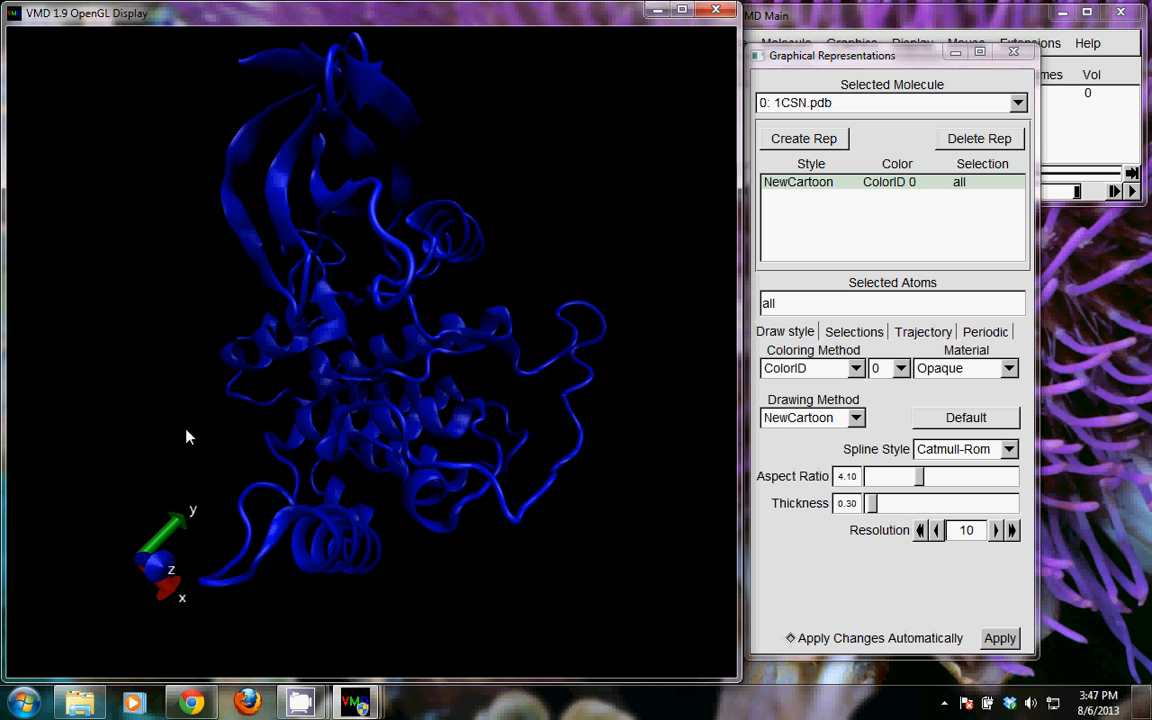
mouse_move(186, 436)
left_mouse_down()
mouse_move(247, 437)
mouse_move(182, 440)
left_mouse_up()
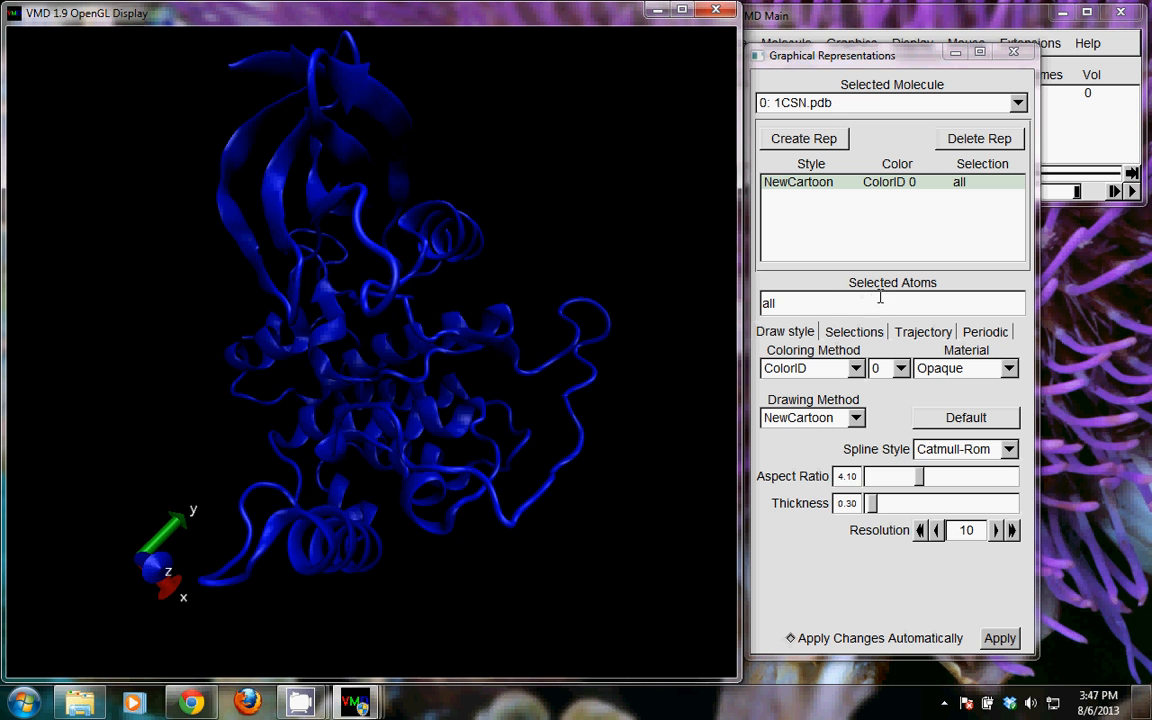
- Create a second NewCartoon representation for the atom selection "resid 154 to 181", keeping the existing one for all atoms
double_click(801, 305)
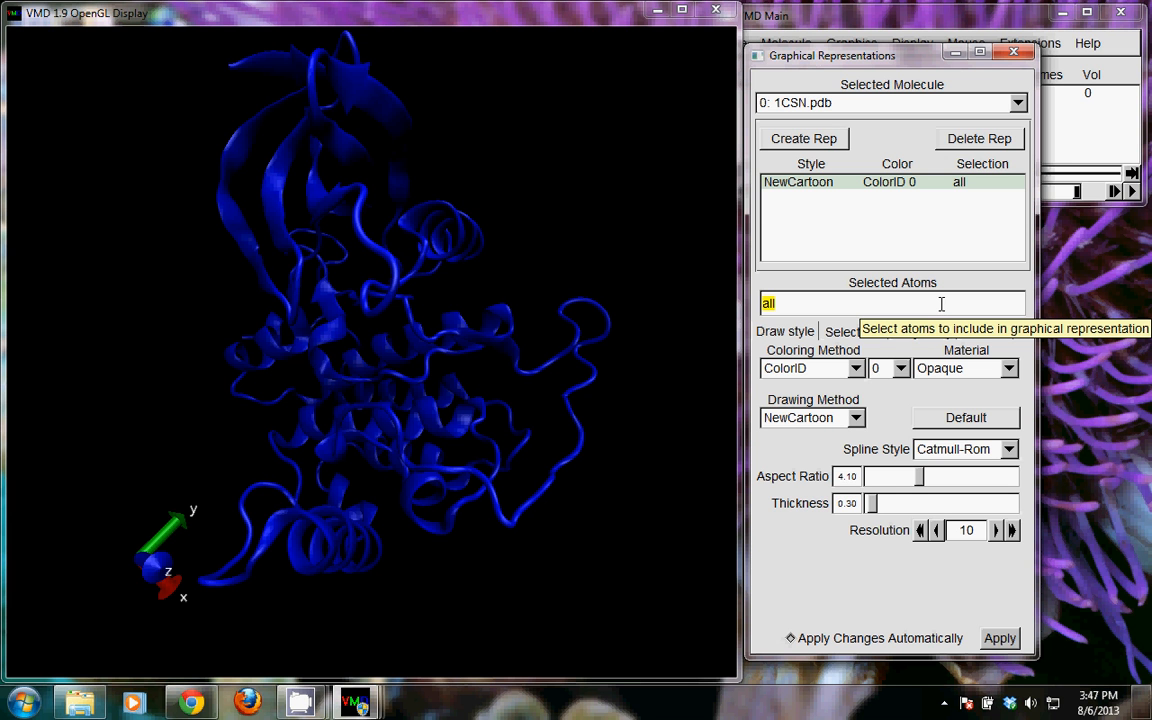
type("resi")
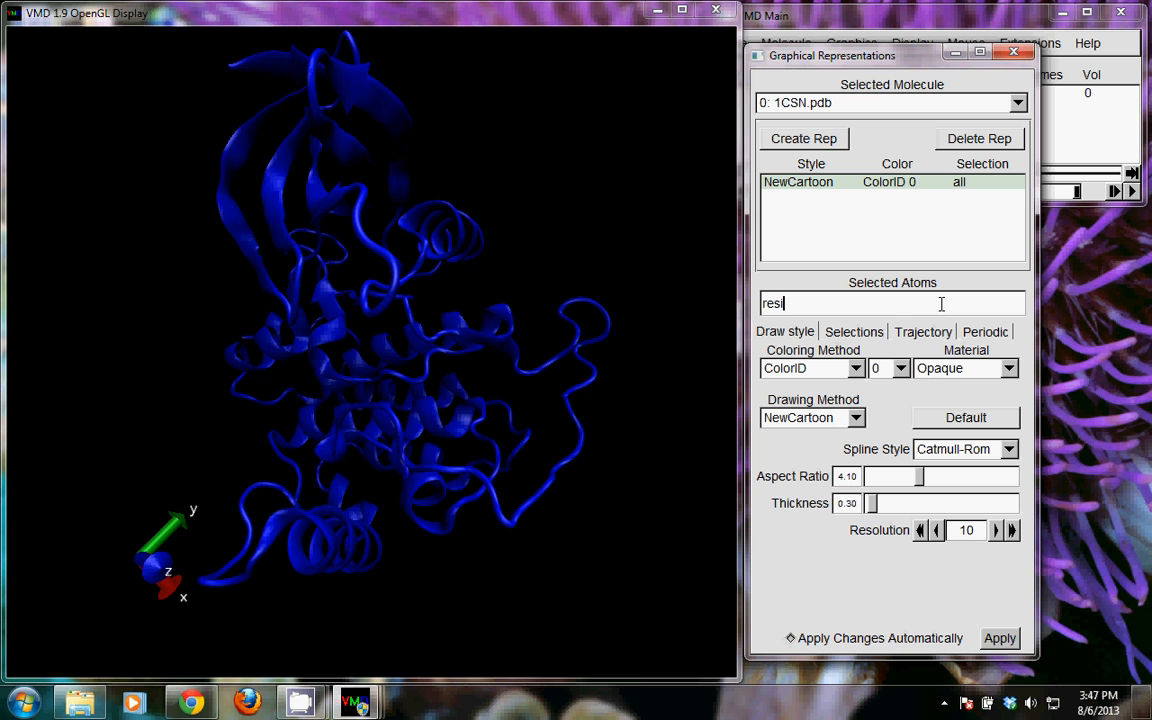
type("d 154 to 181")
left_click(830, 146)
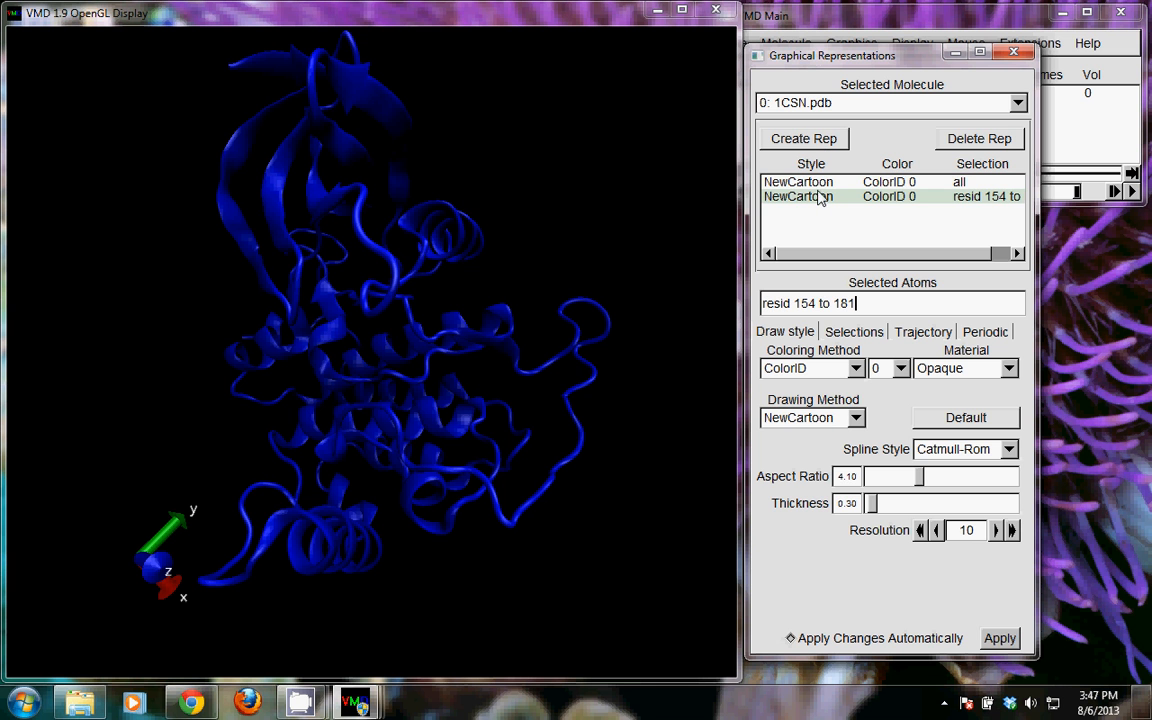
left_click(819, 182)
left_click(820, 195)
left_click(805, 182)
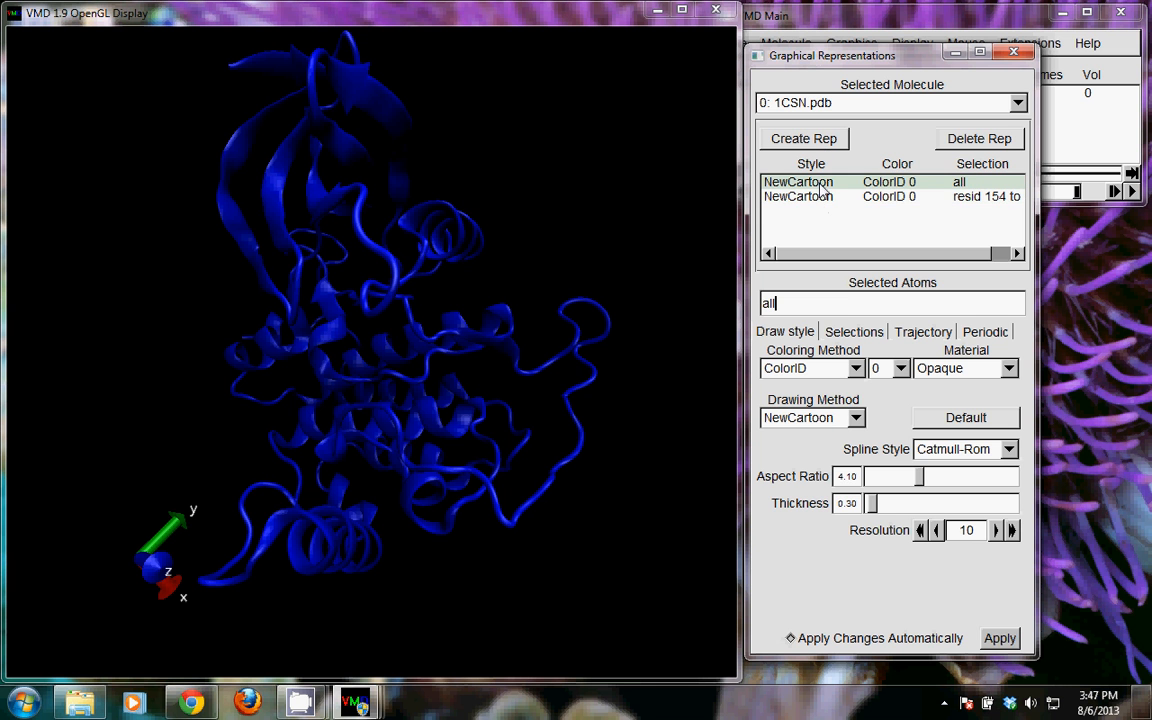
- Widen the Graphical Representations window and set the color of the resid 154 to 181 representation to 1 red
left_click(953, 198)
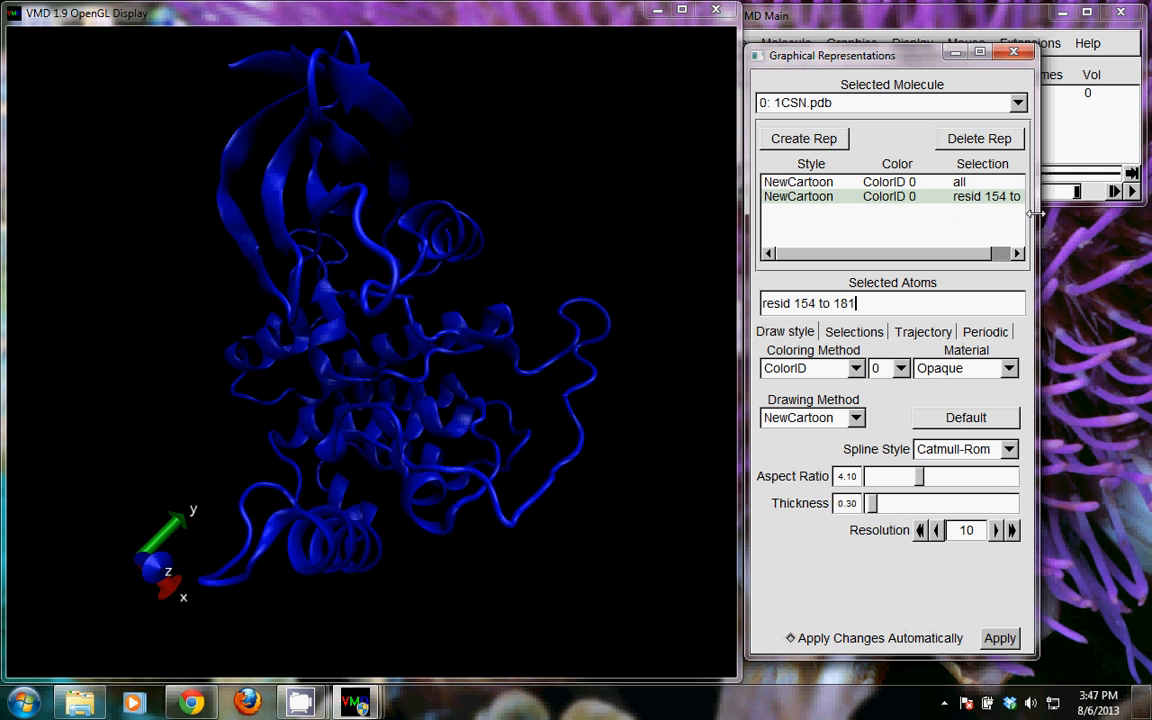
left_click_drag(1036, 213, 1072, 211)
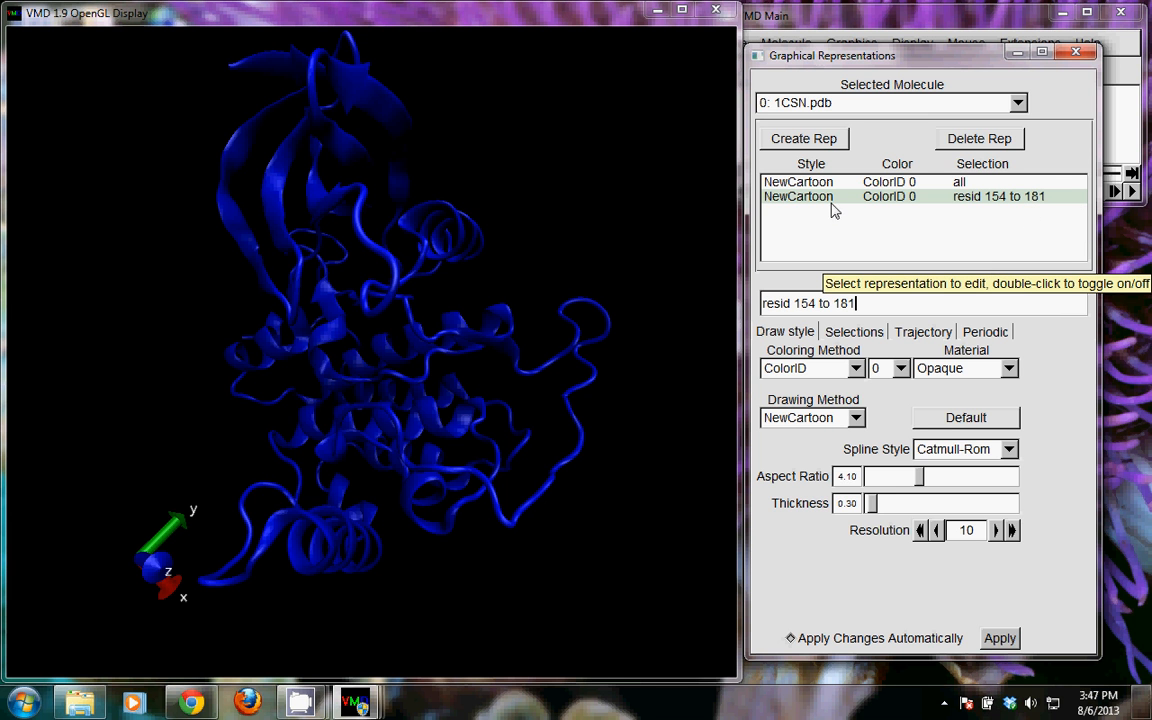
left_click(882, 367)
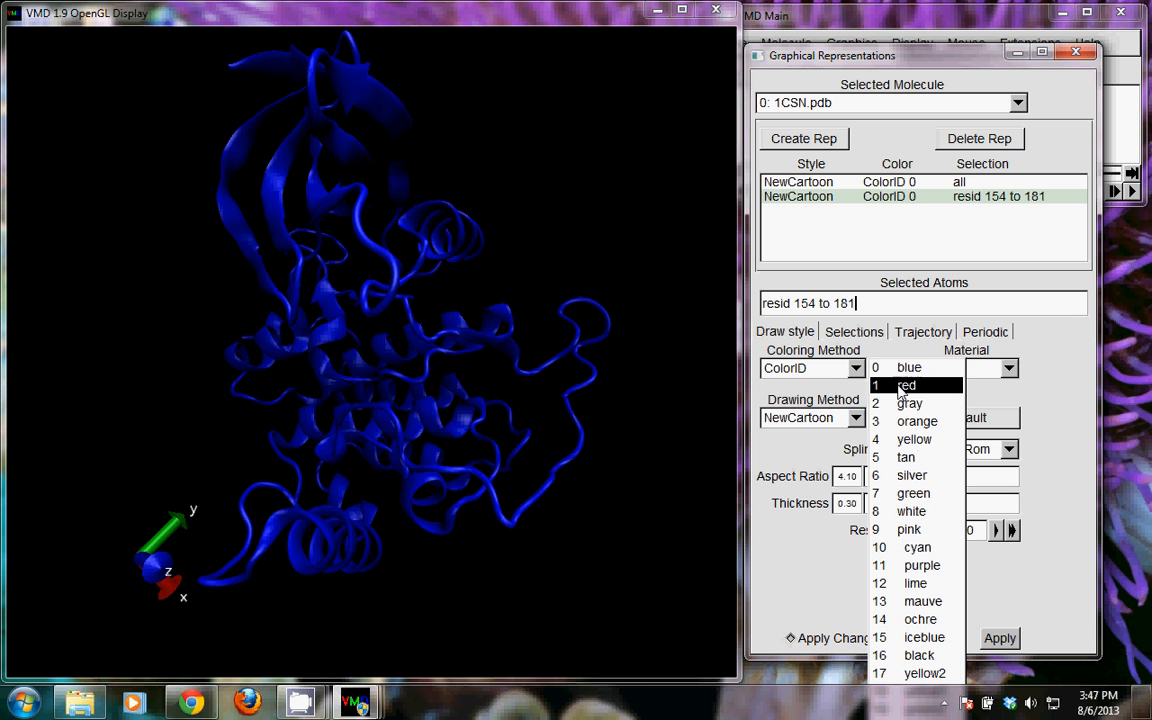
left_click(903, 387)
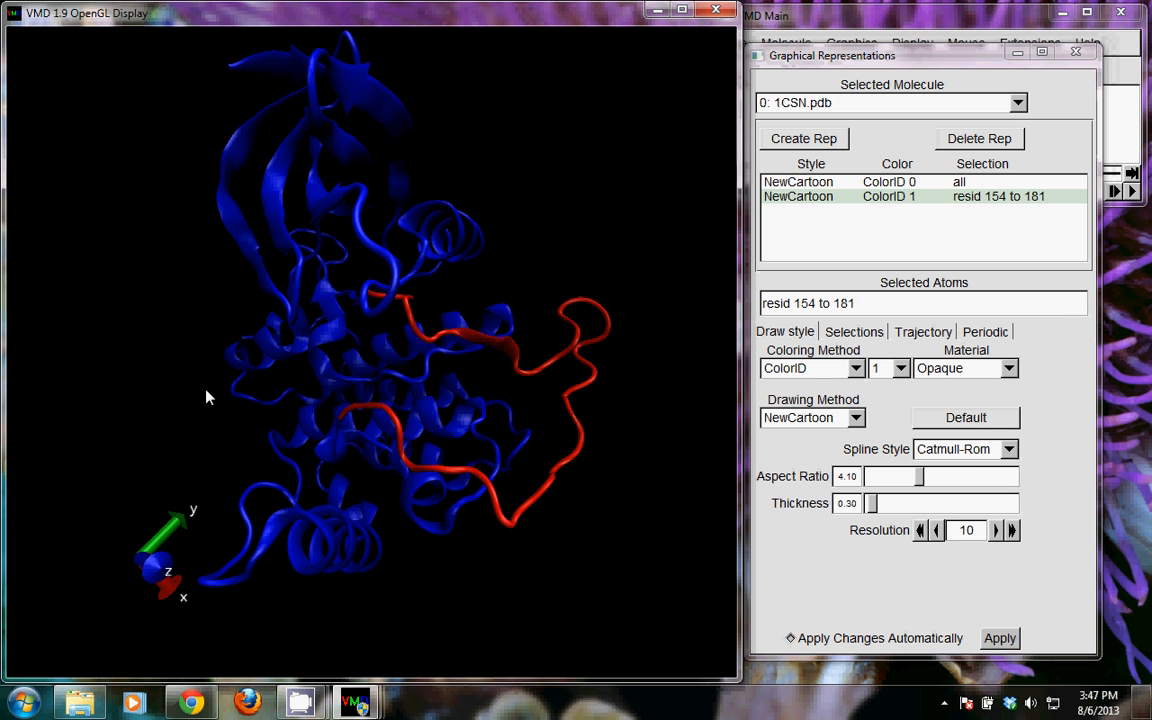
mouse_move(206, 393)
left_mouse_down()
mouse_move(228, 350)
mouse_move(283, 362)
mouse_move(153, 368)
mouse_move(219, 375)
left_mouse_up()
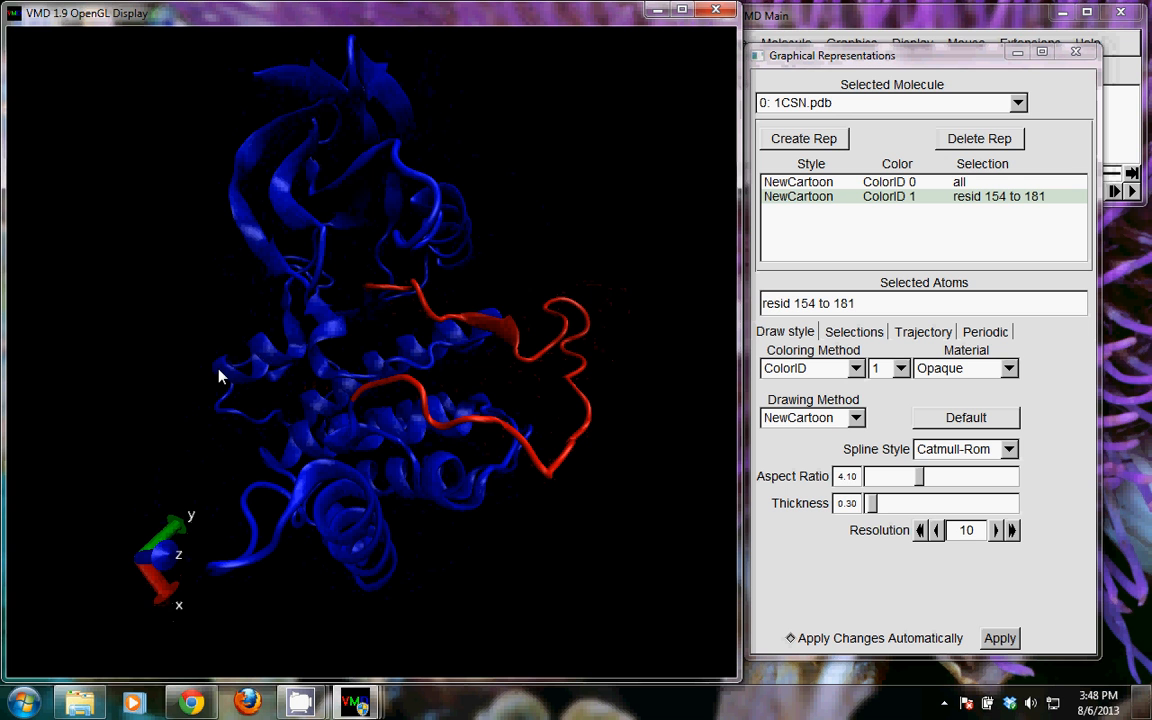
- Try "residue 154 to 181" as the atom selection of the red representation
double_click(790, 304)
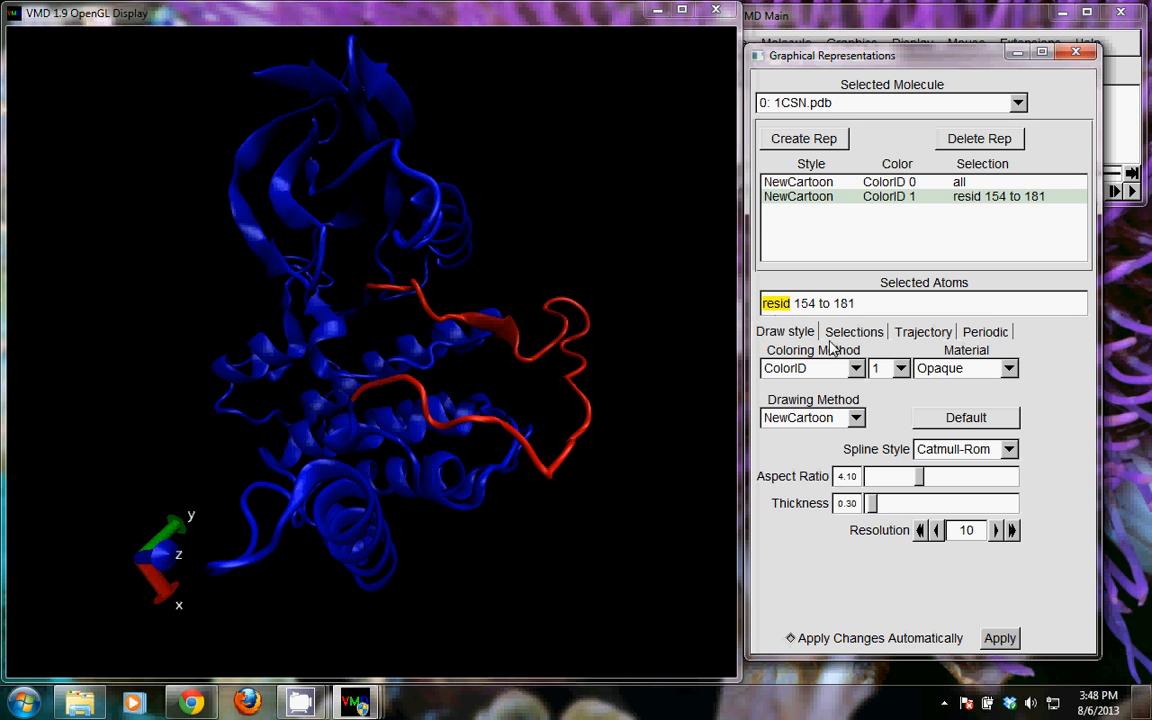
left_click(963, 183)
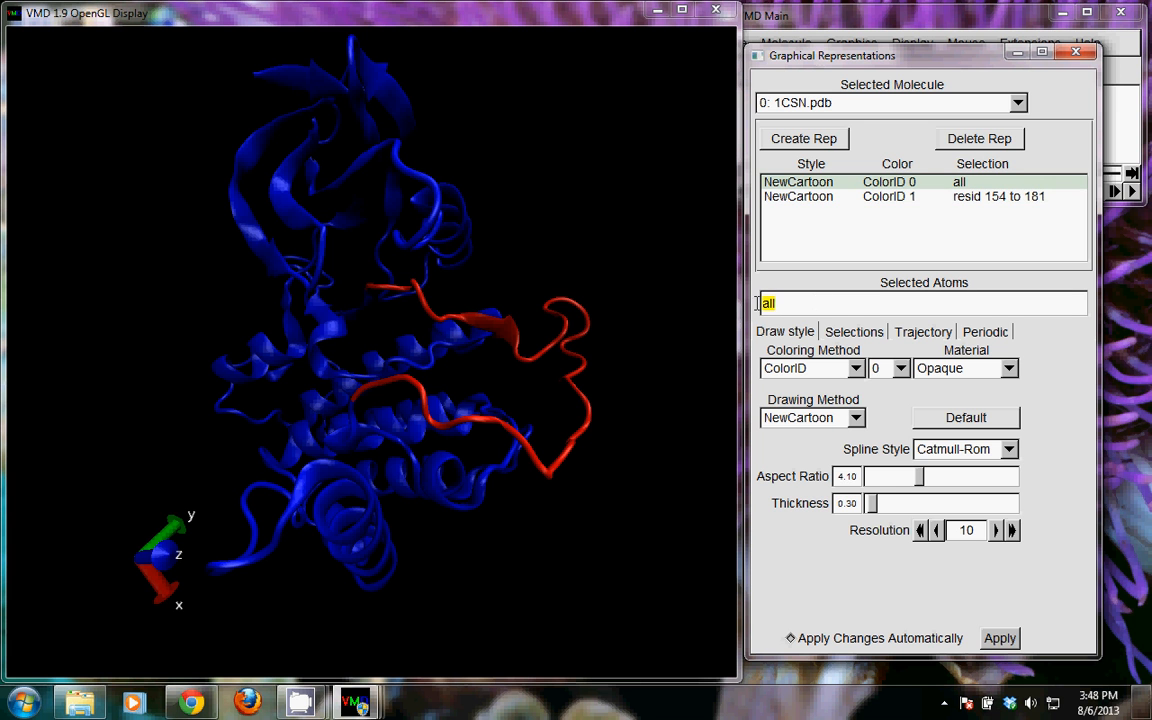
left_click(884, 199)
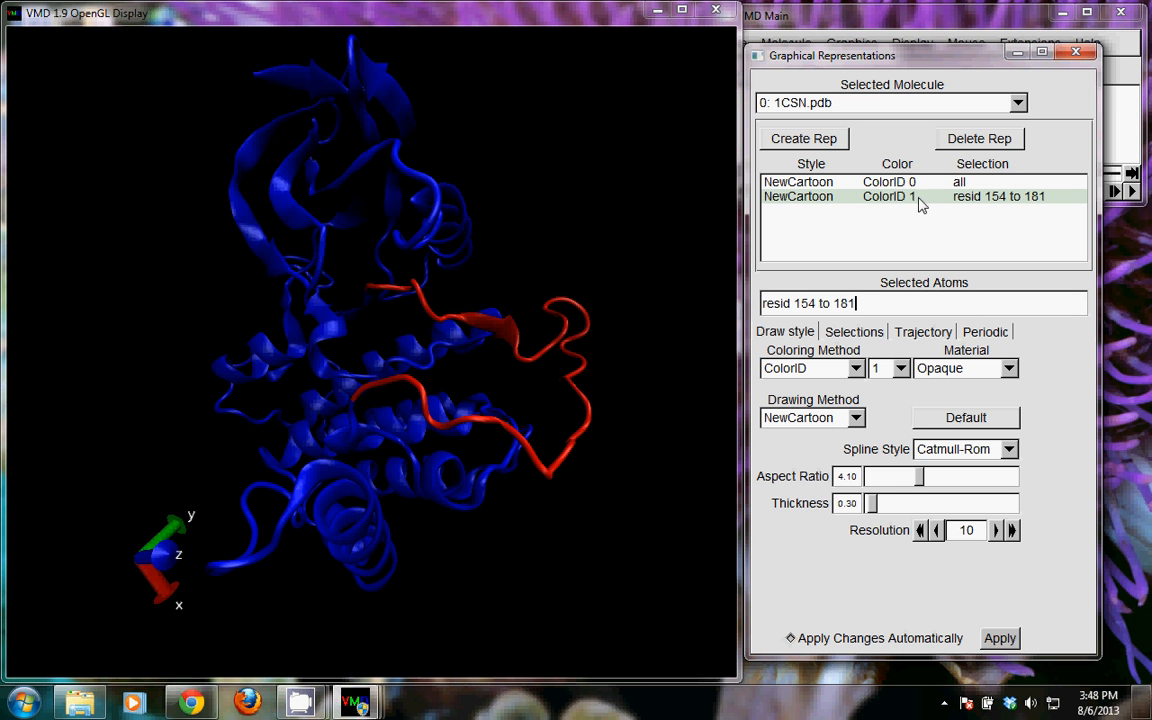
double_click(790, 304)
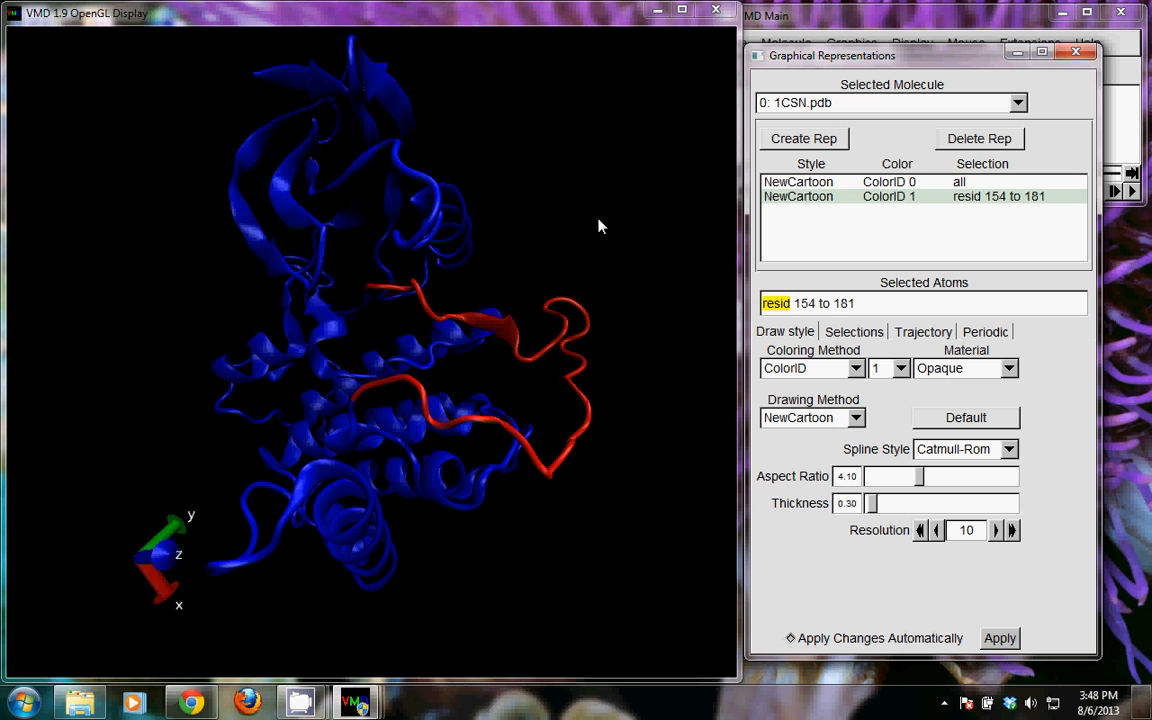
left_click(793, 304)
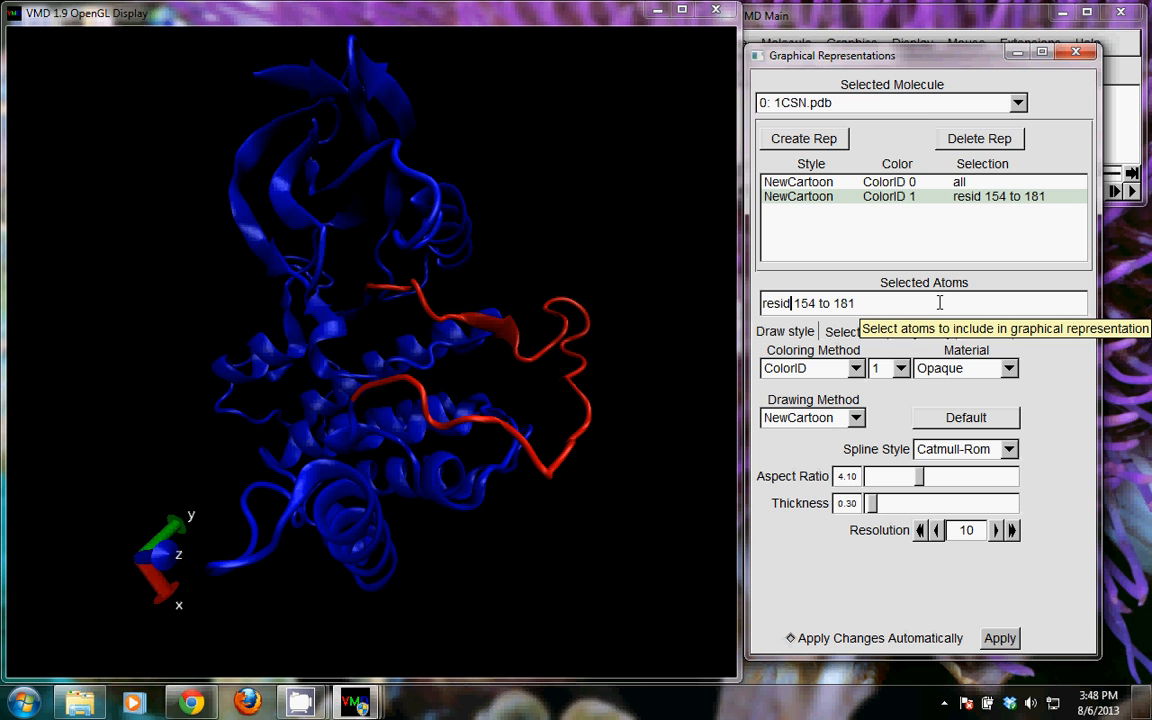
type("ue")
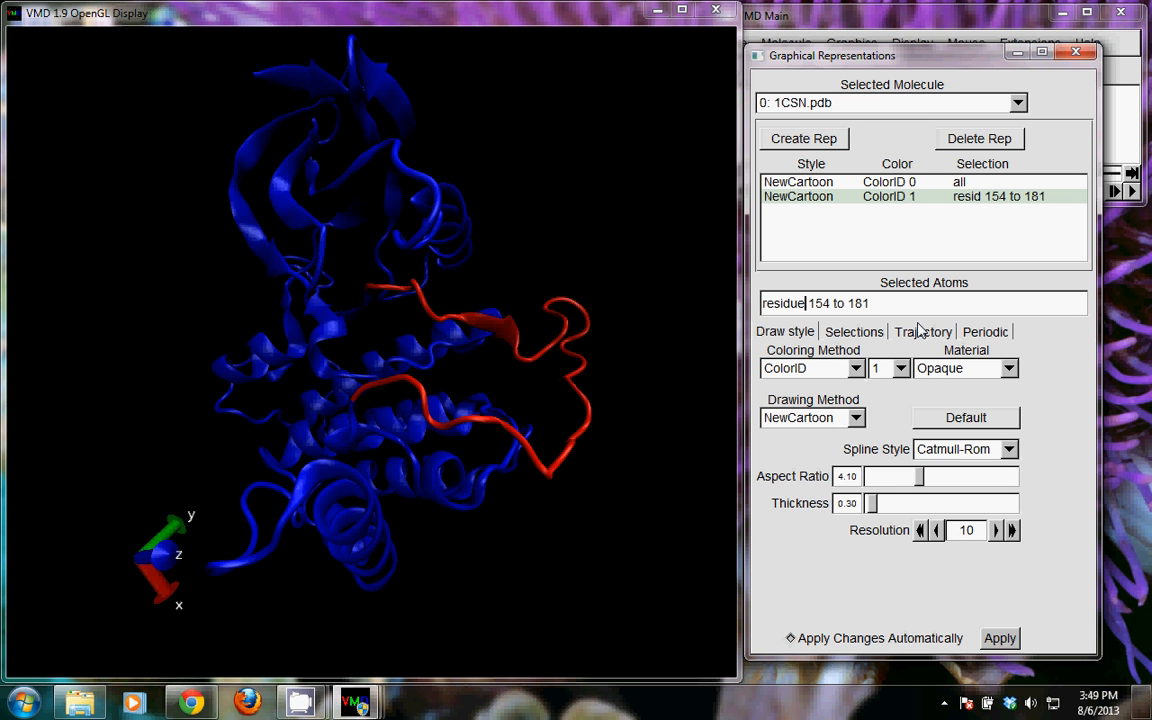
key("Return")
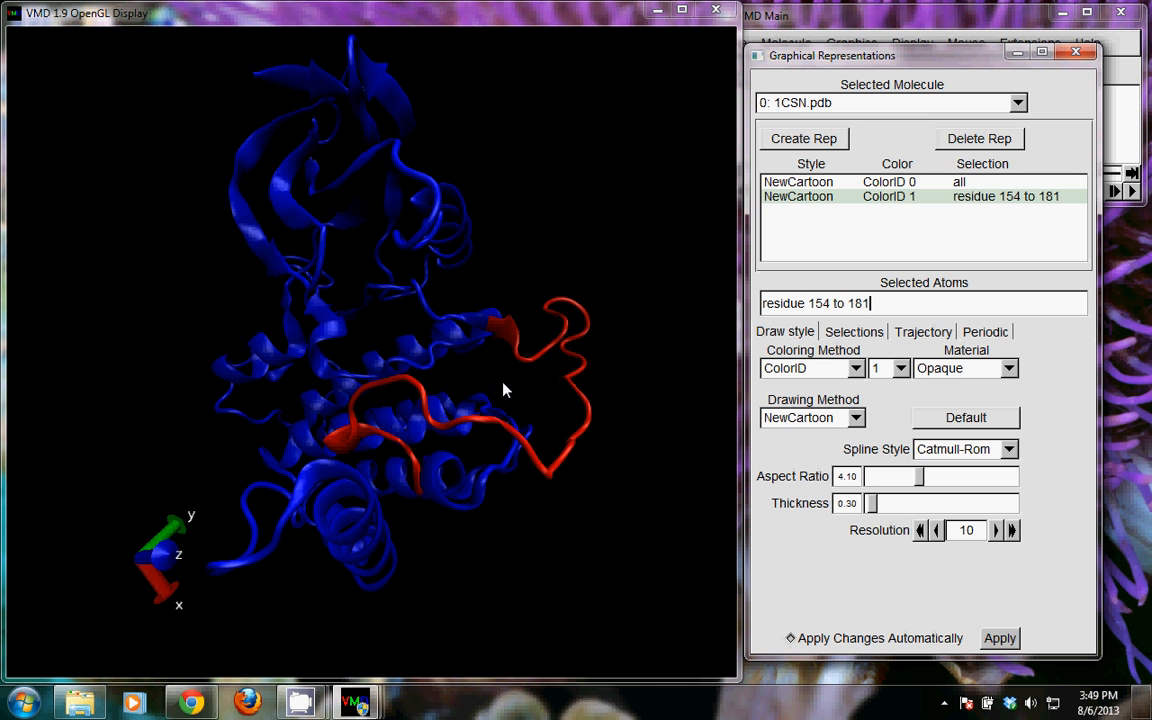
- Restore the atom selection of the red representation to "resid 154 to 181"
left_click(806, 303)
key("BackSpace")
key("BackSpace")
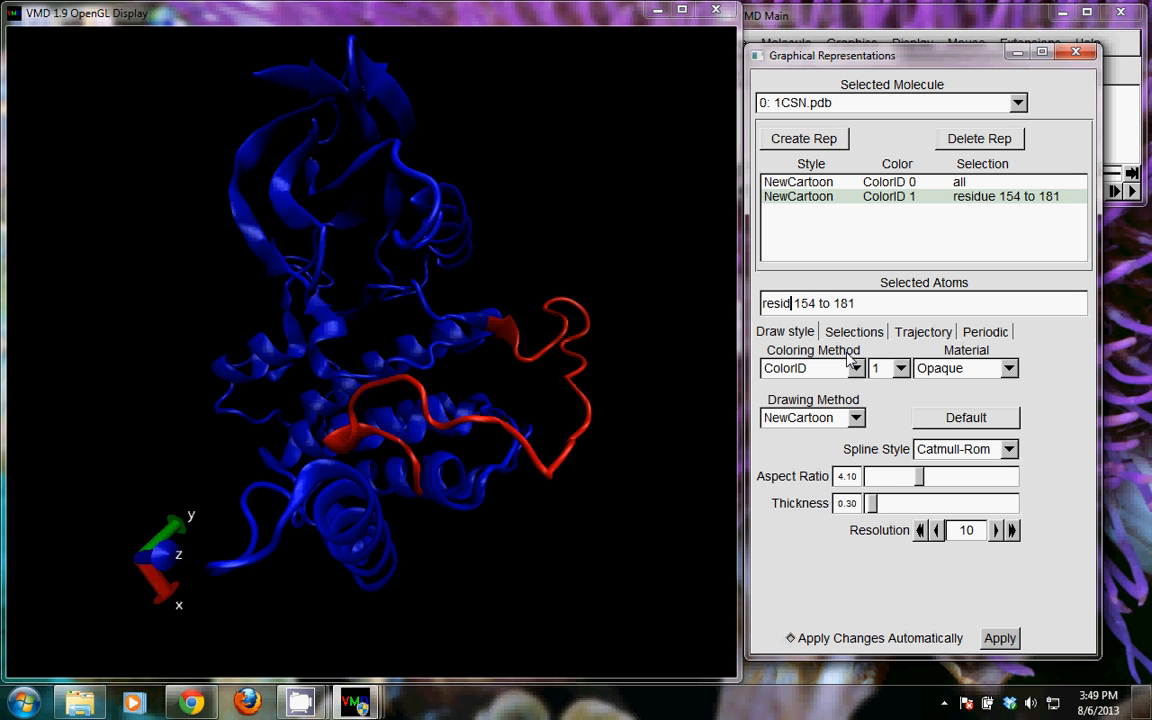
key("Return")
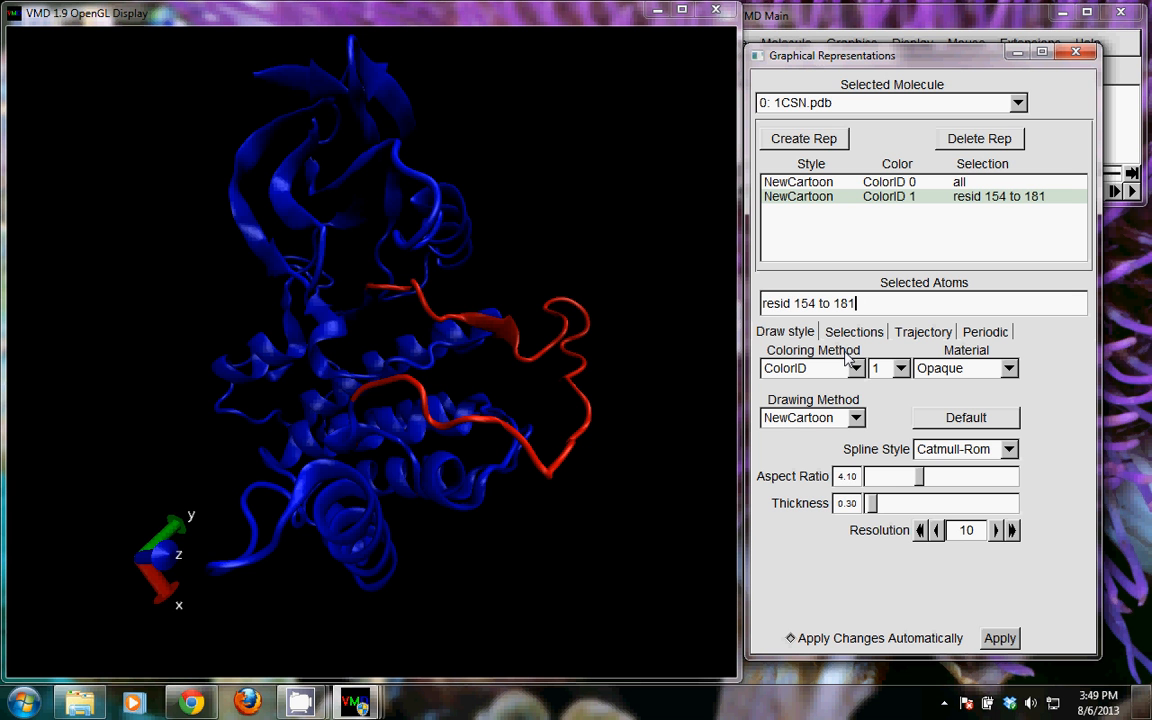
left_click_drag(262, 340, 197, 356)
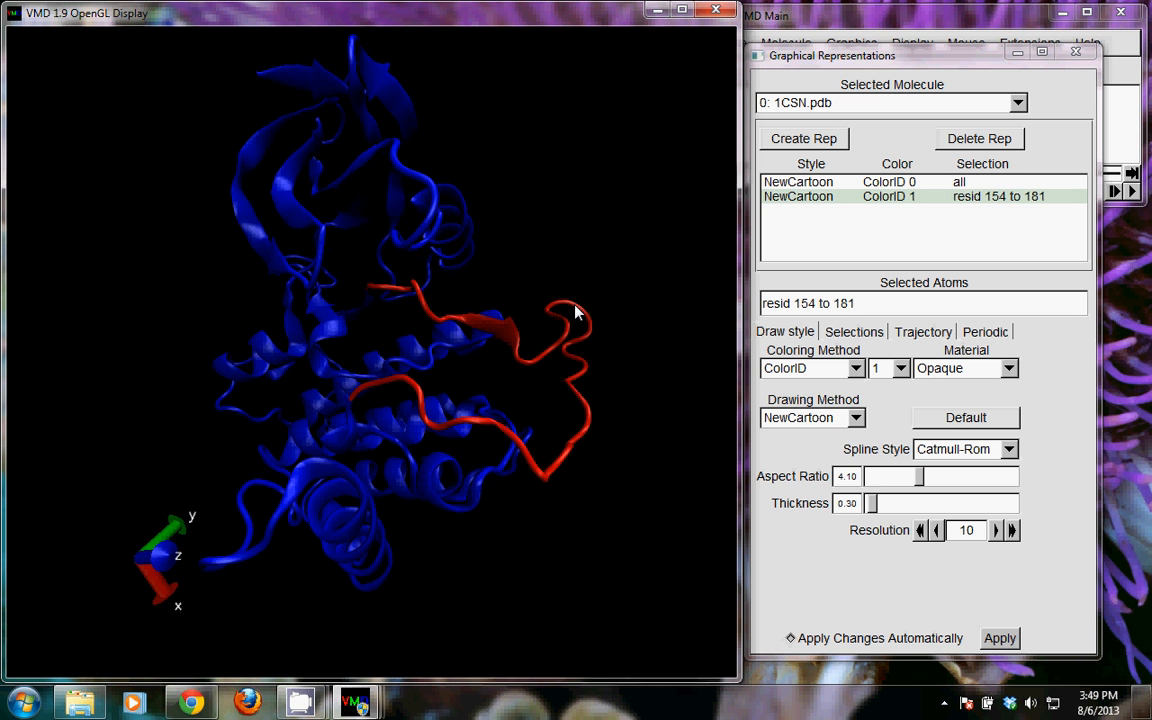
- Create a third representation for the atom selection "resname ATP", keeping the resid 154 to 181 representation
left_click_drag(842, 304, 749, 304)
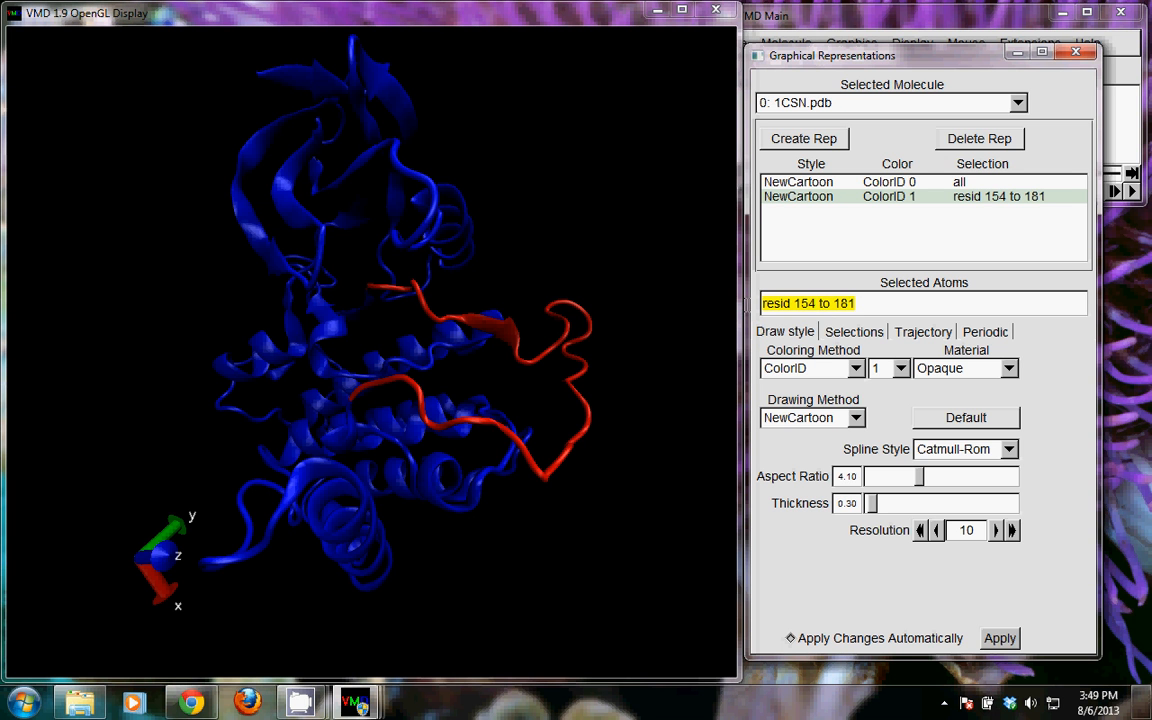
type("esname")
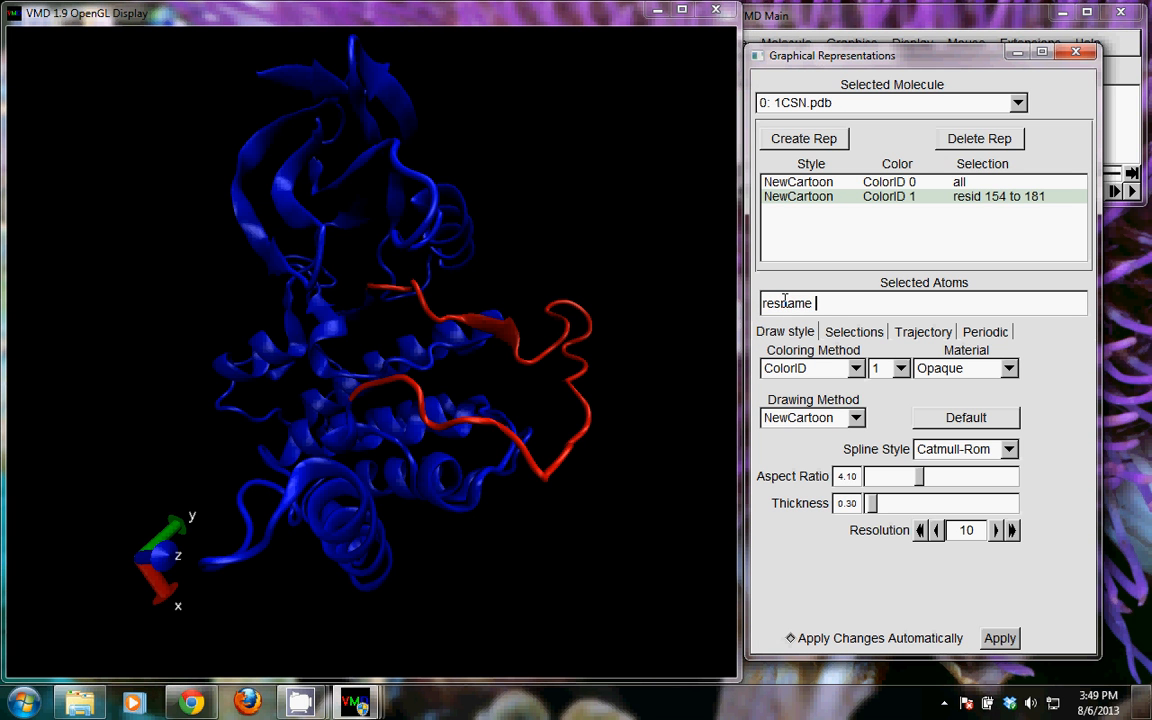
type(" ATP")
left_click_drag(814, 303, 843, 304)
left_click(809, 142)
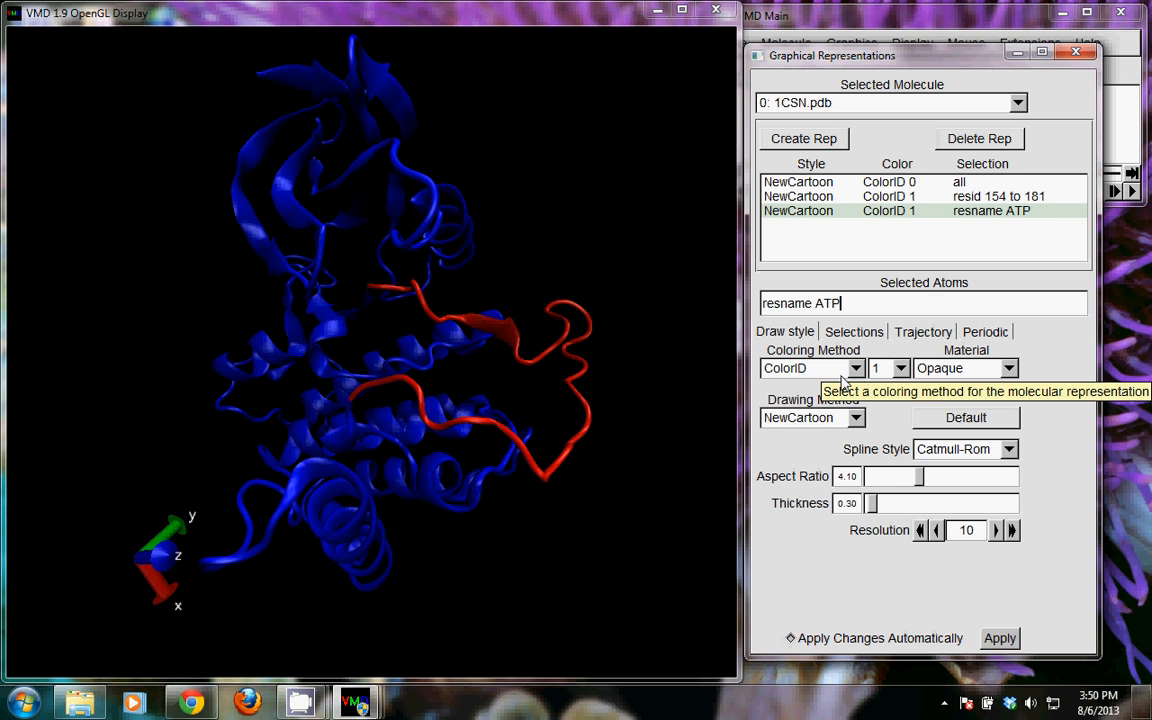
- Set the drawing method of the resname ATP representation to CPK and its coloring method to Name
left_click(855, 419)
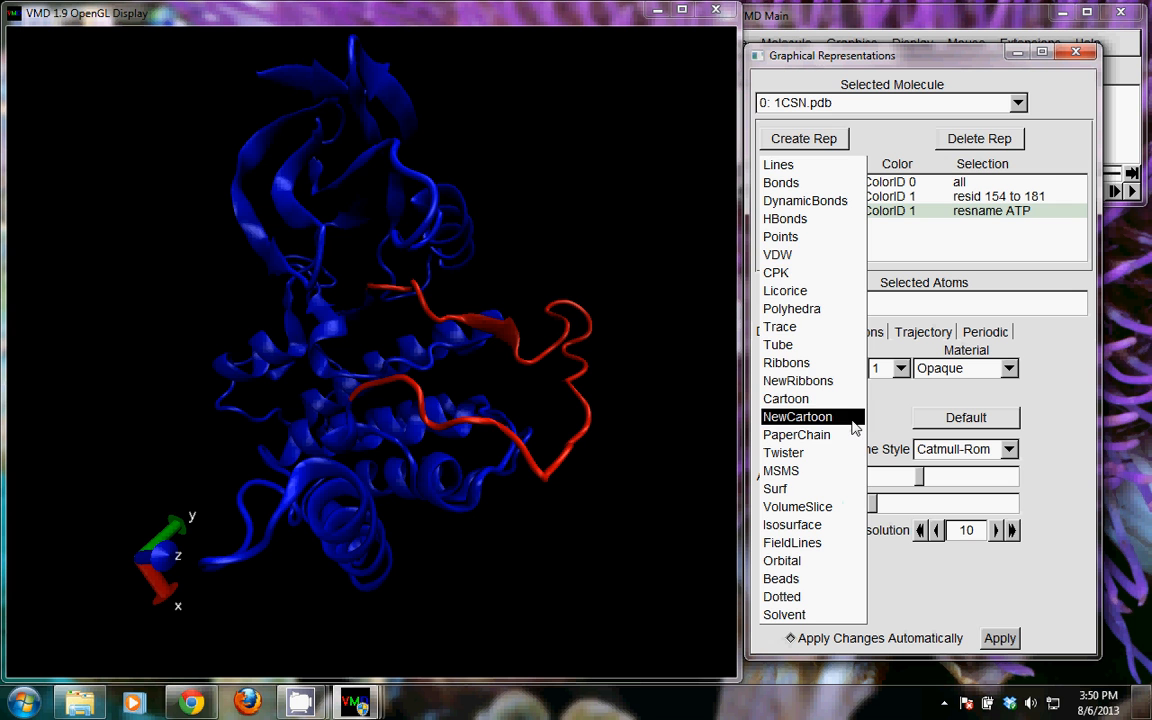
left_click(775, 273)
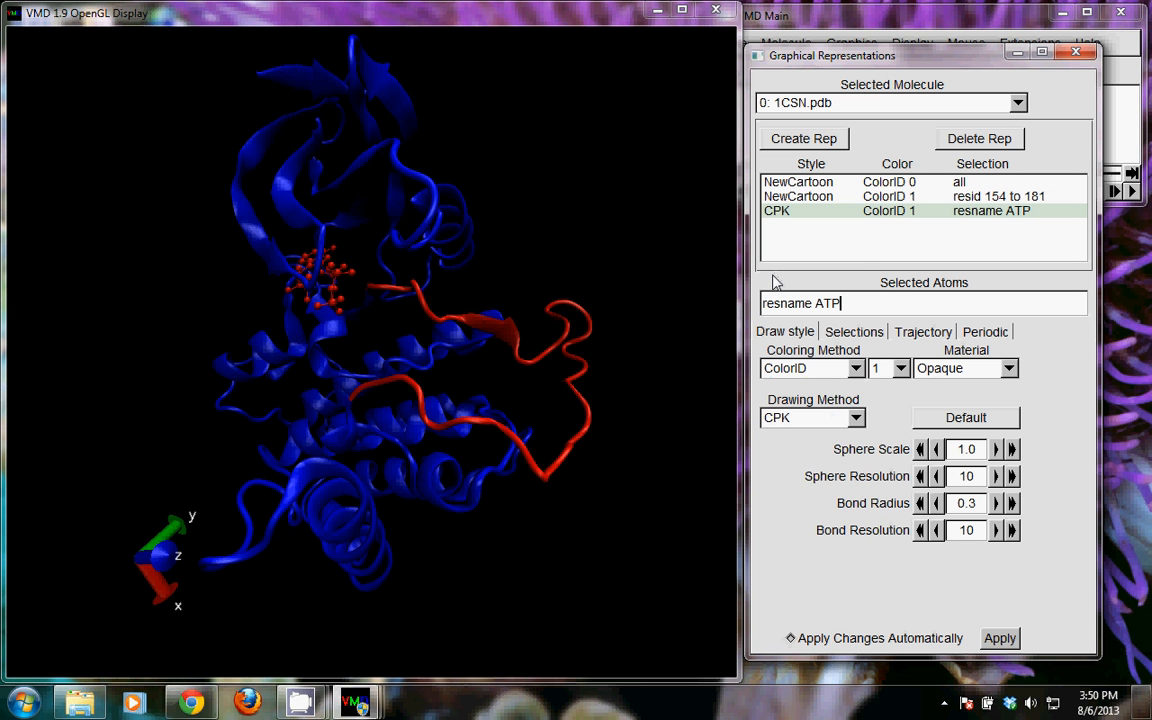
left_click(781, 368)
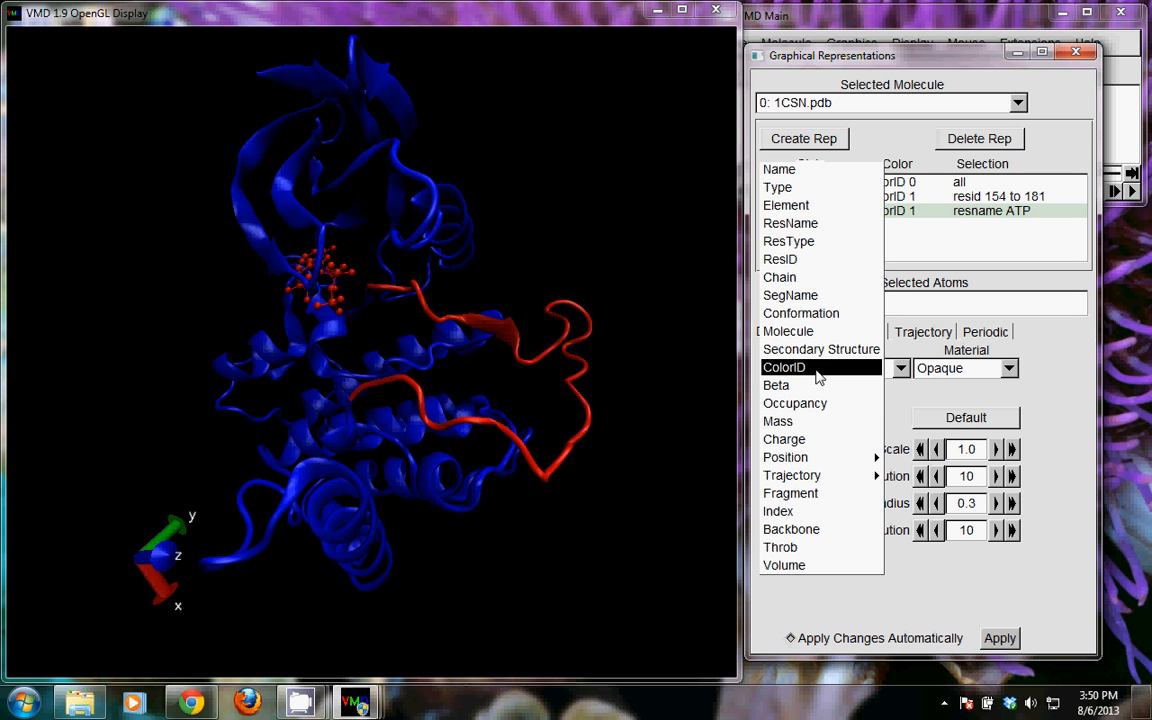
left_click(777, 174)
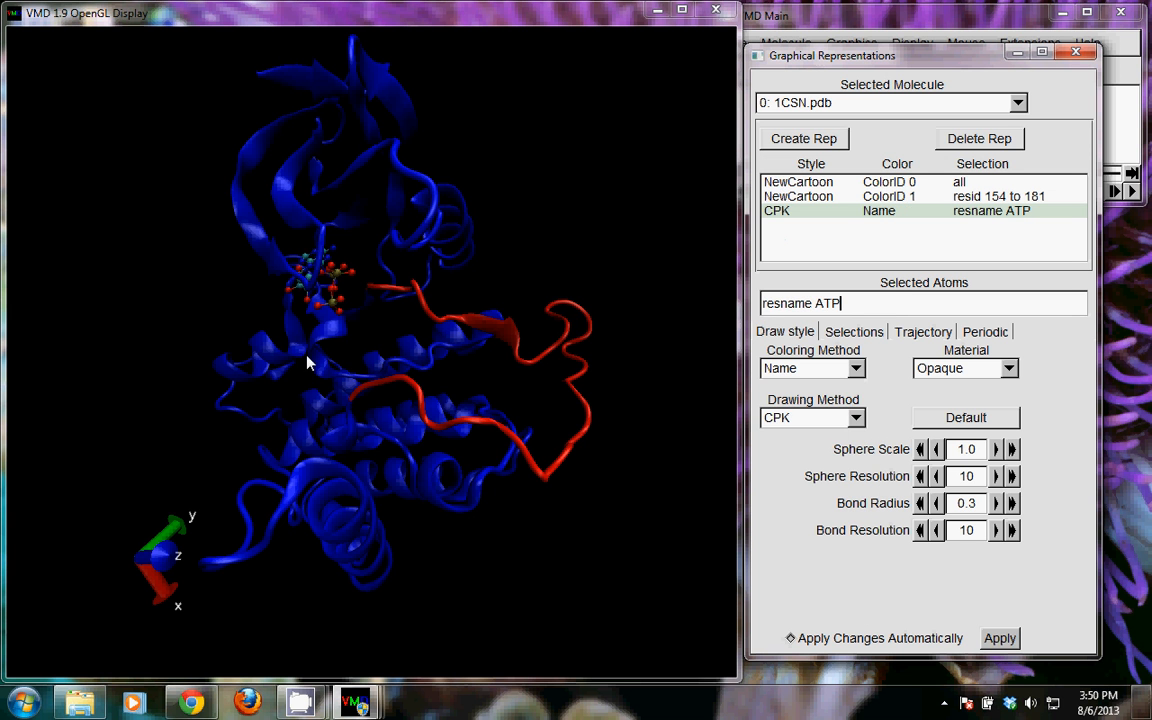
left_click_drag(200, 360, 368, 385)
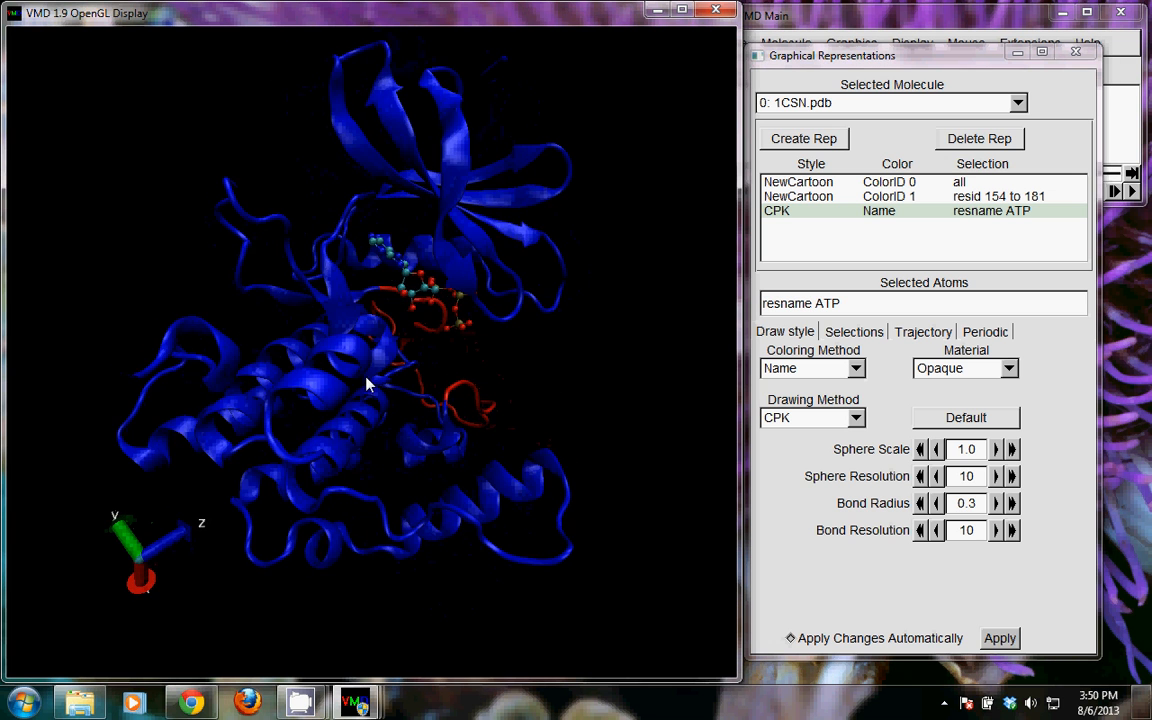
scroll(411, 318, "up", 2)
left_click_drag(598, 325, 570, 355)
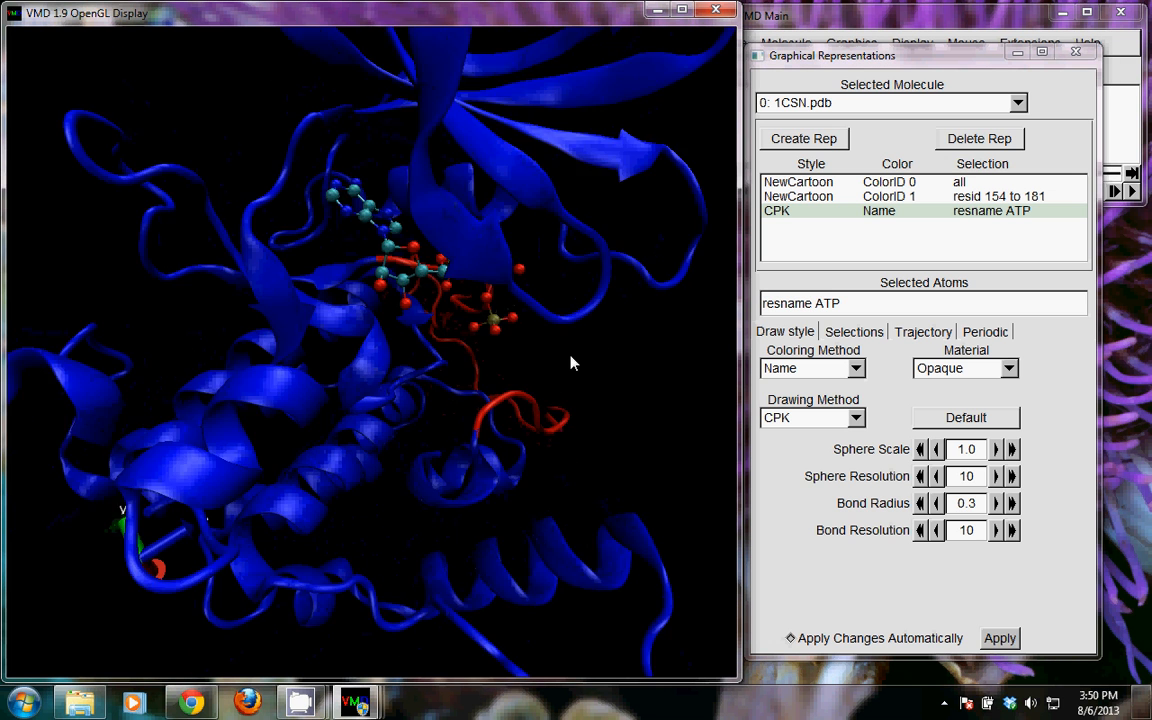
- Create a fourth representation for the atom selection "resname MG", keeping the resname ATP representation
scroll(489, 291, "up", 2)
left_click_drag(474, 285, 546, 352)
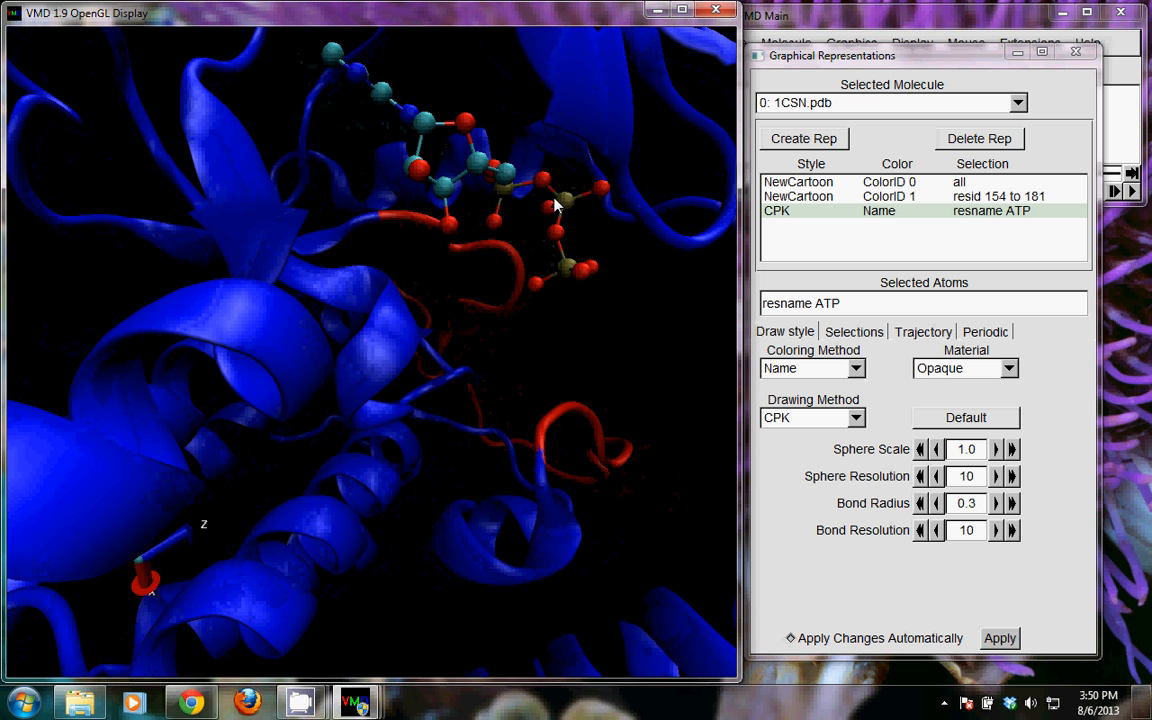
left_click_drag(425, 140, 474, 310)
scroll(474, 310, "down", 5)
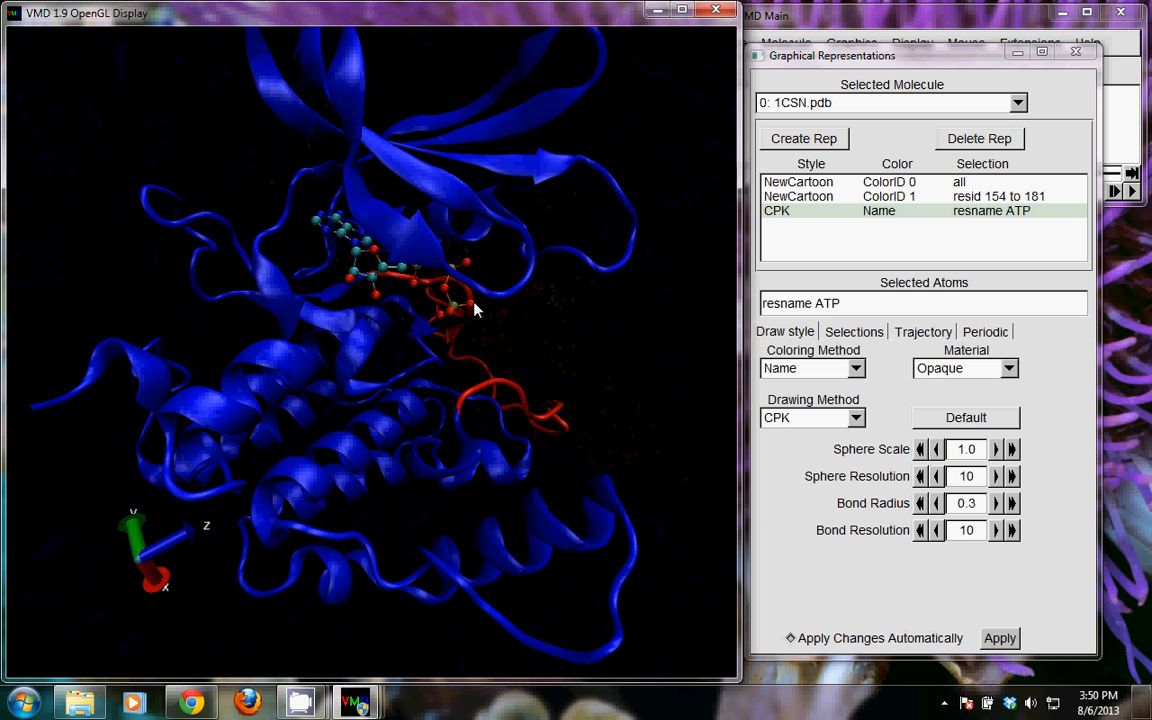
scroll(558, 339, "down", 2)
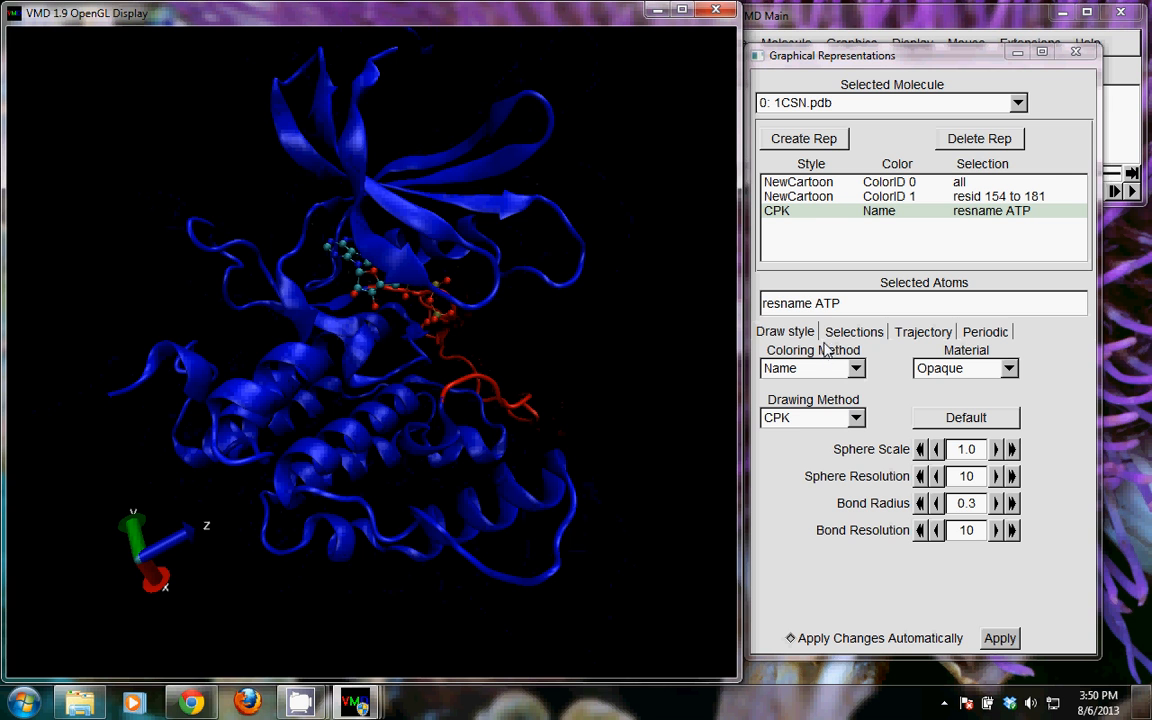
double_click(858, 304)
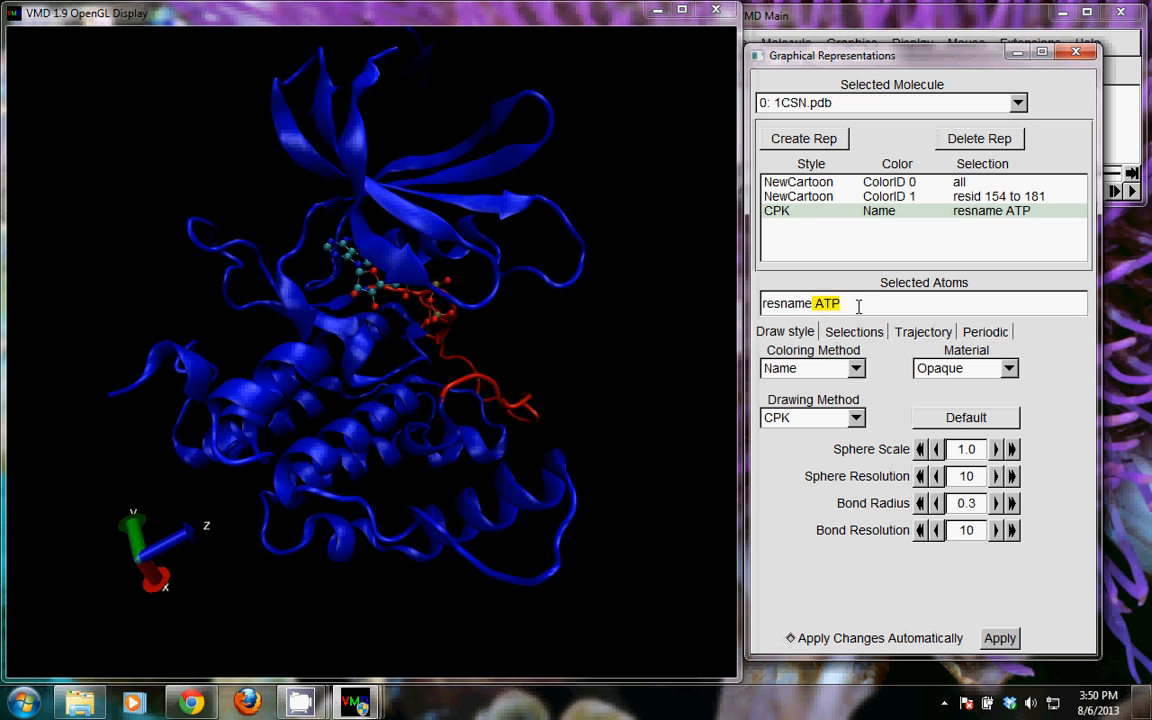
key("BackSpace")
type("MG")
left_click_drag(392, 341, 407, 330)
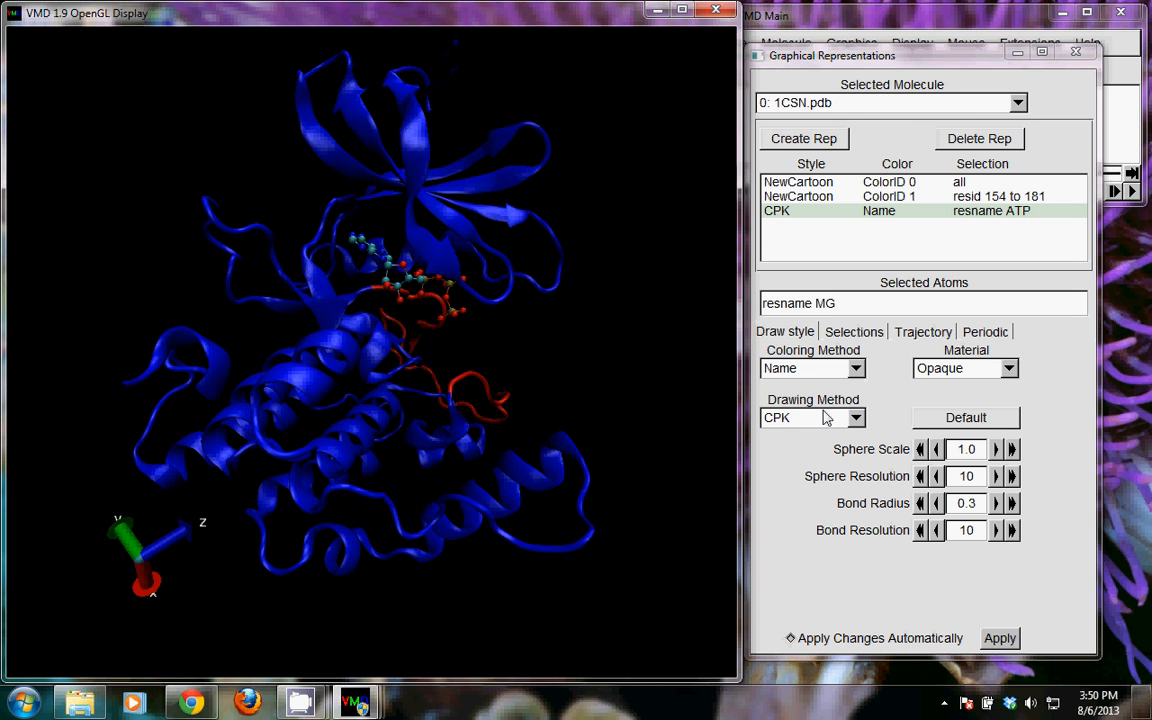
left_click(790, 138)
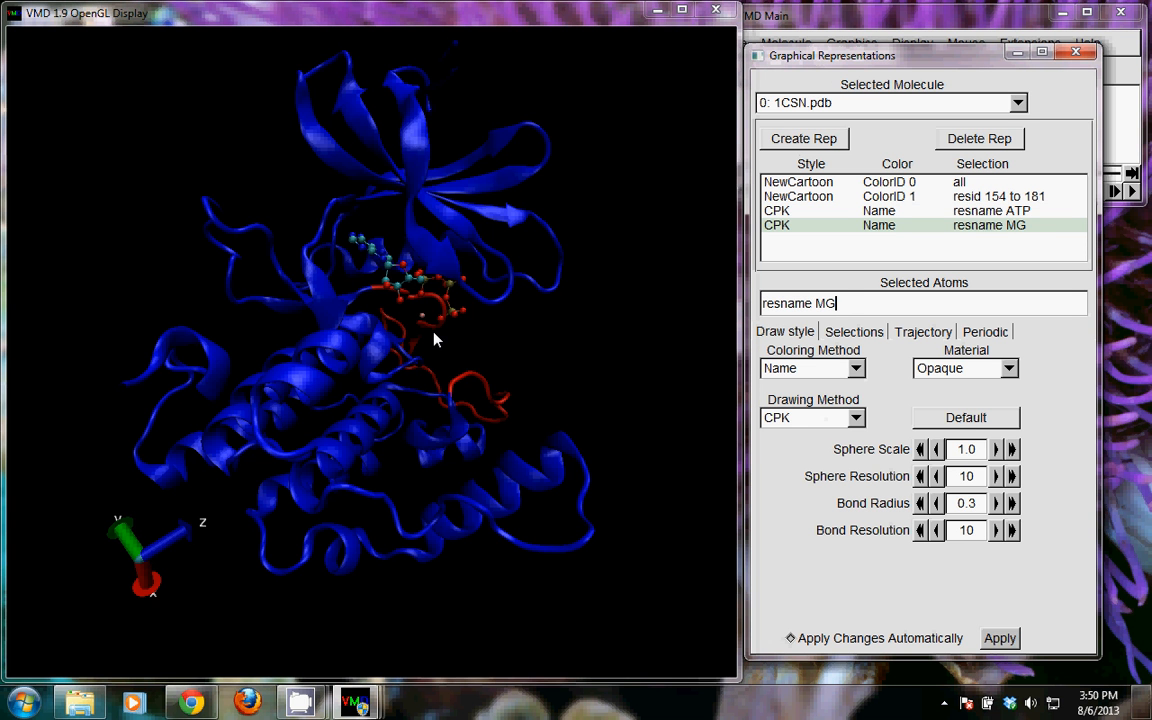
- Change the resname ATP representation's atom selection to "resname ATP or resname MG" and delete the separate resname MG representation
scroll(433, 340, "up", 10)
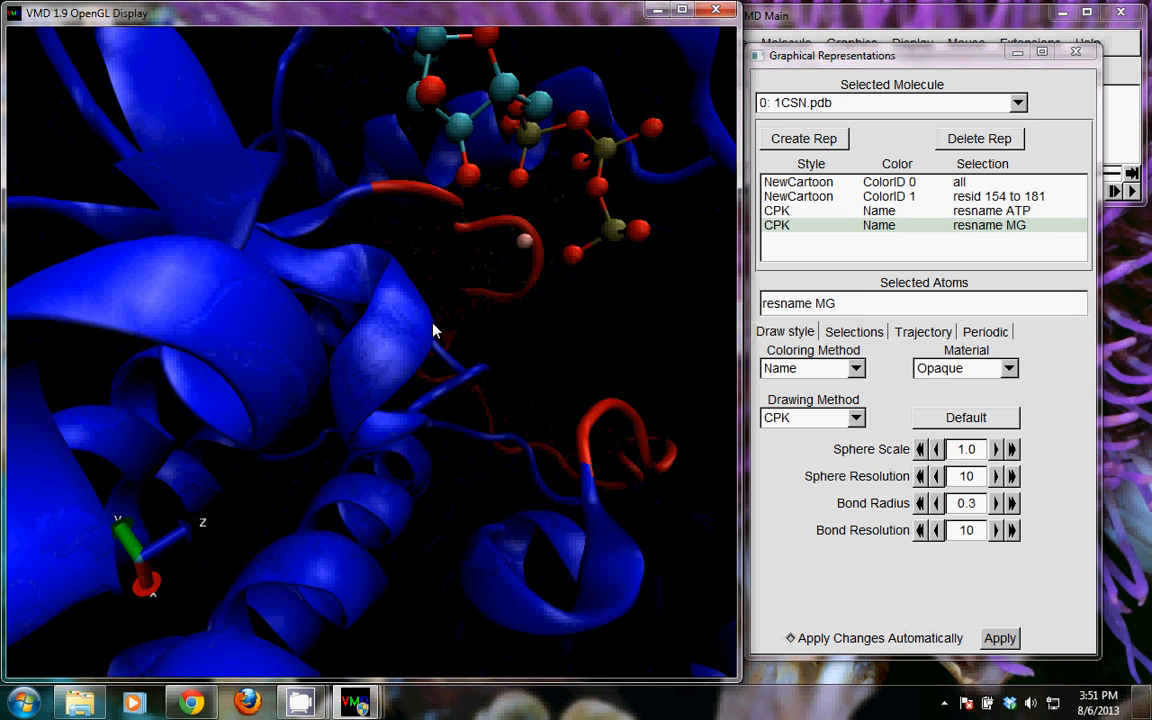
left_click_drag(433, 330, 506, 342)
scroll(515, 346, "down", 3)
scroll(505, 342, "down", 1)
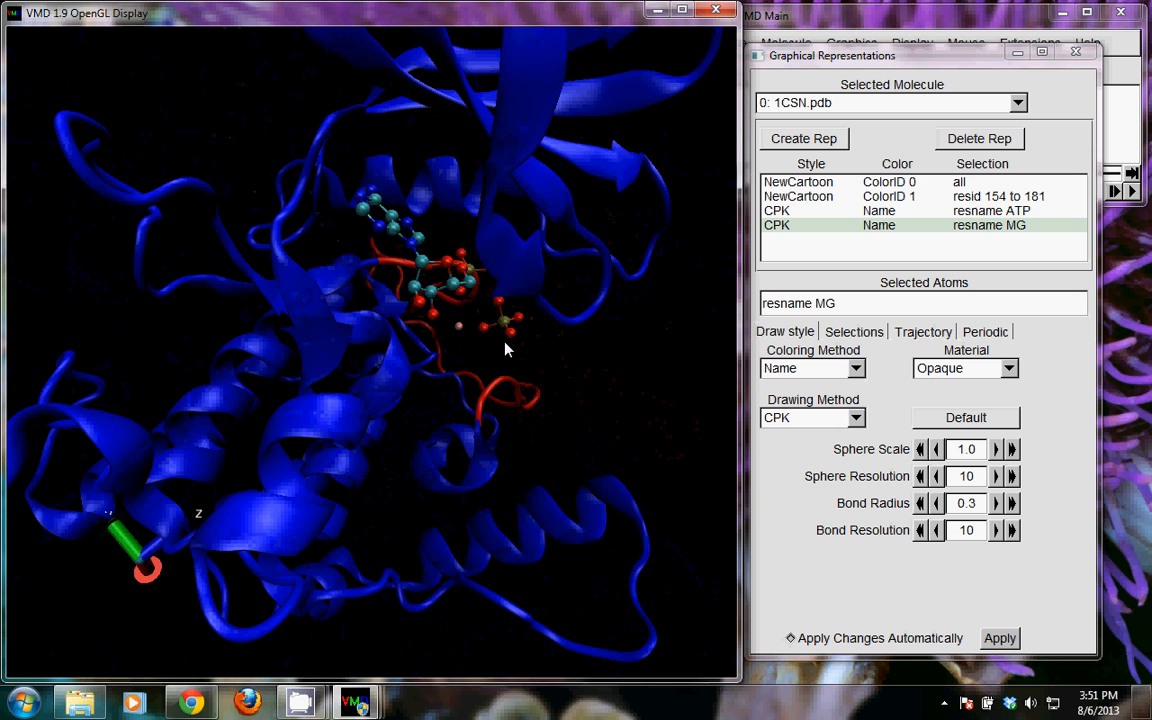
scroll(506, 345, "down", 4)
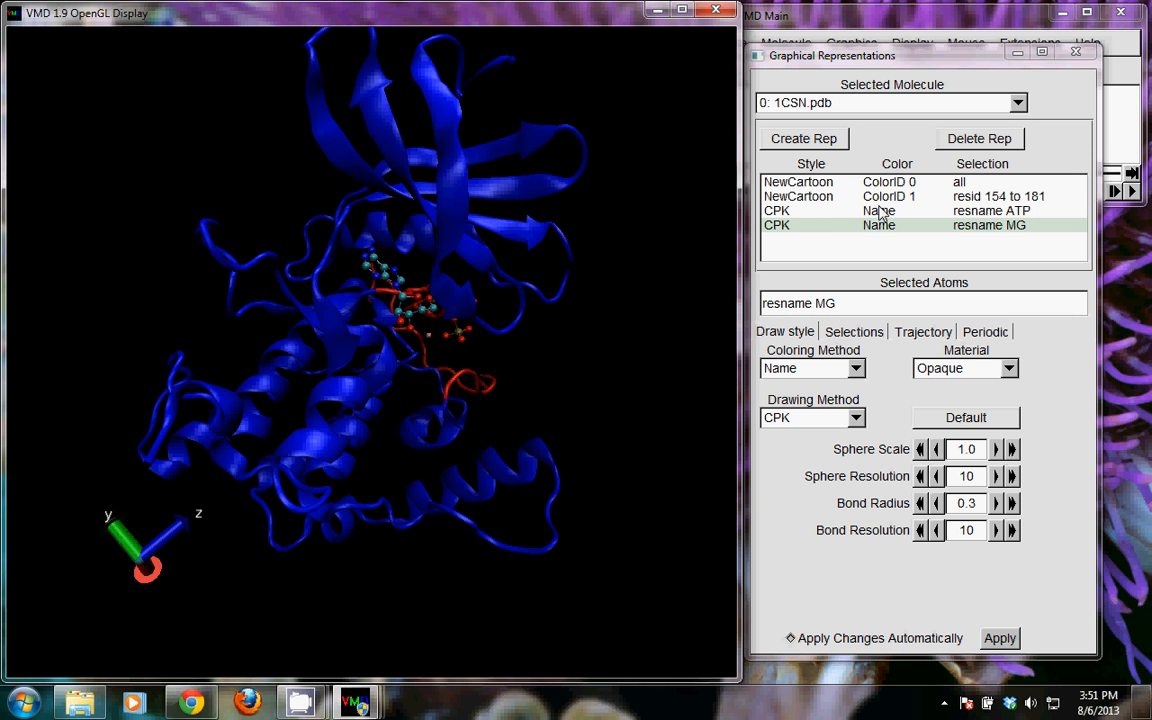
left_click(800, 211)
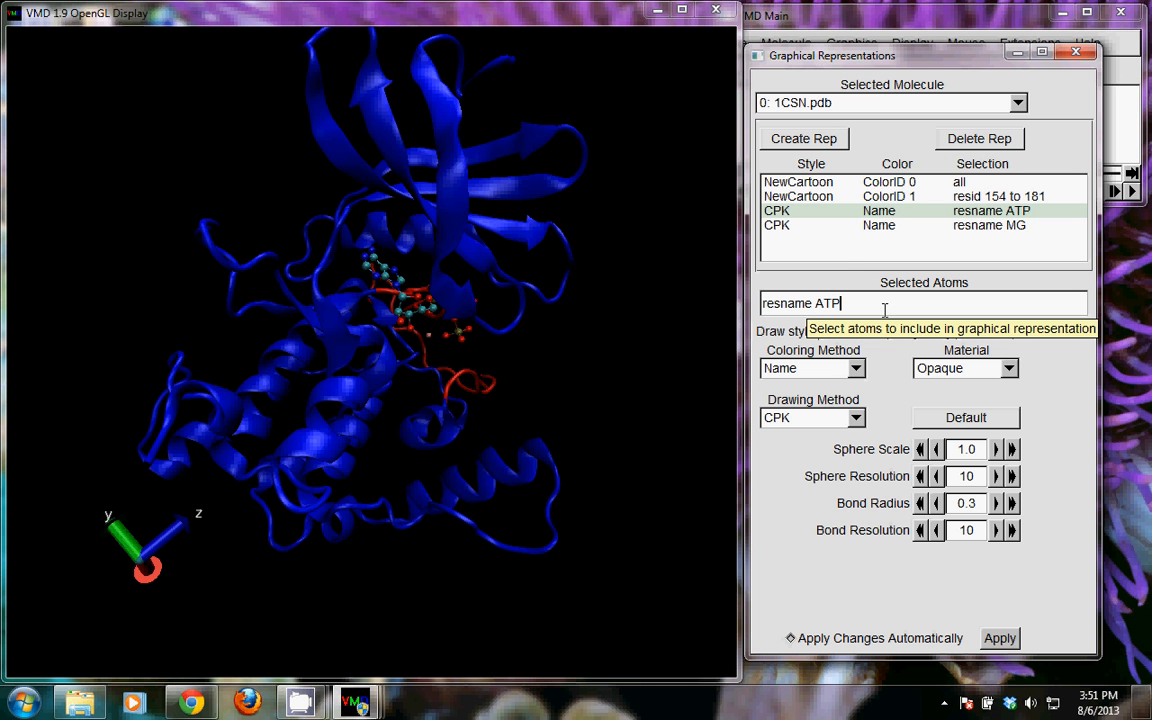
type("or")
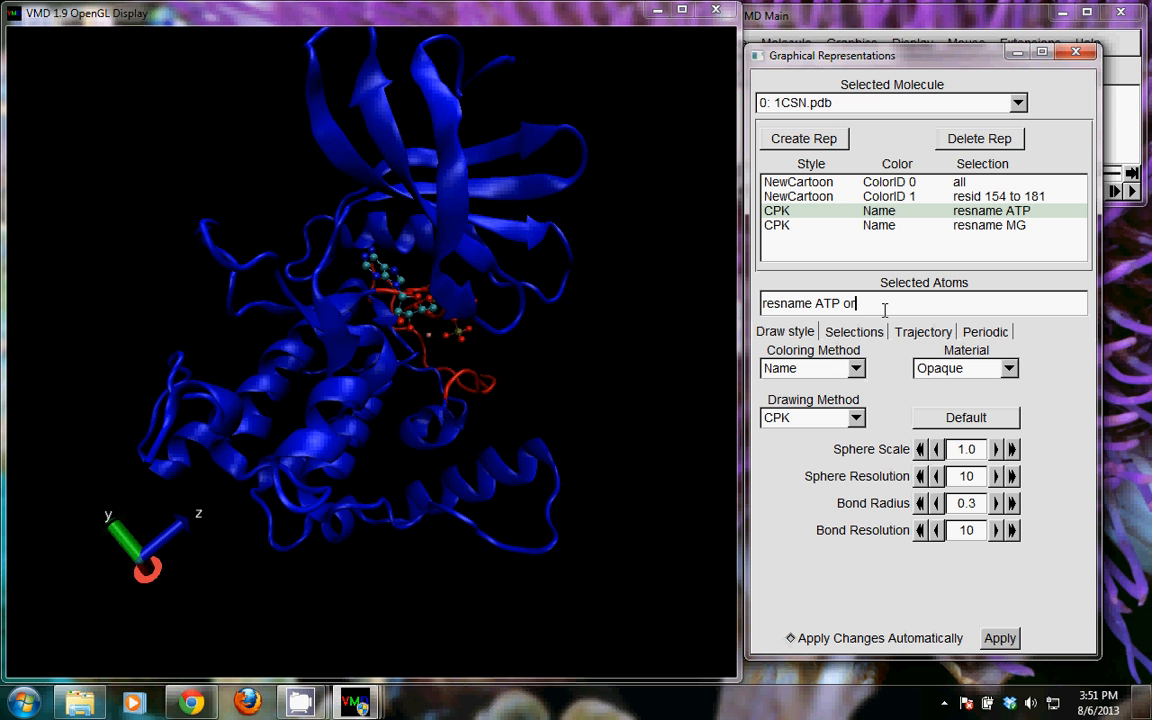
type(" resname MG")
key("Return")
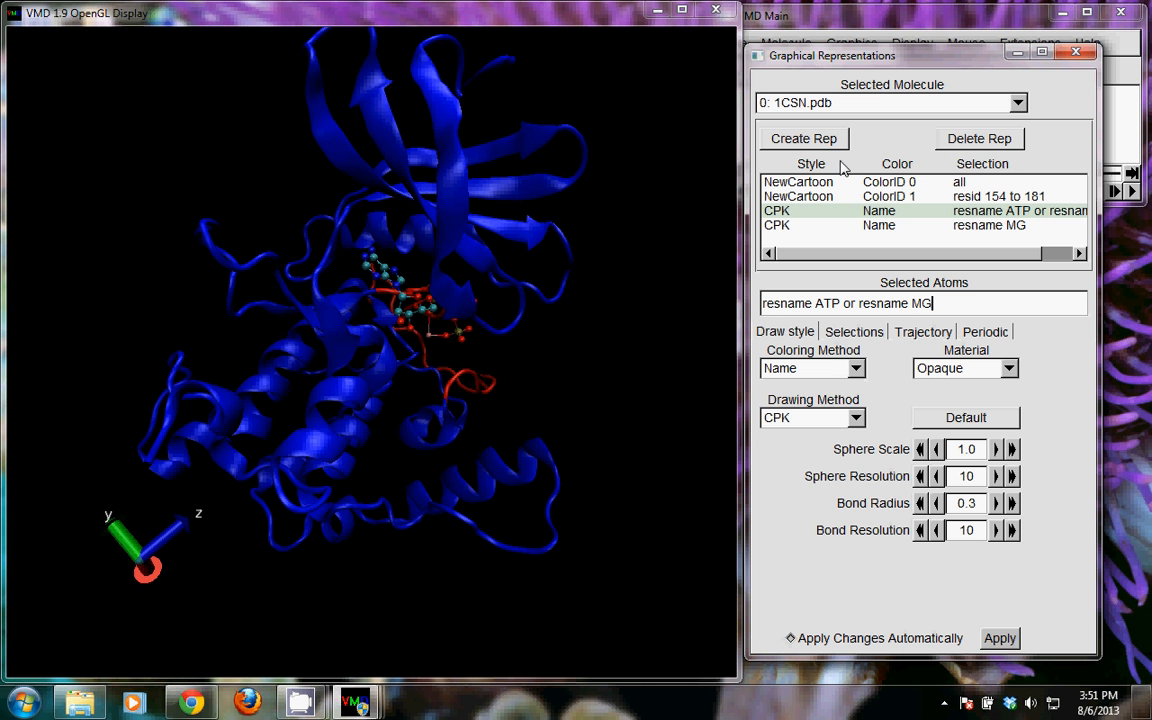
left_click(840, 225)
left_click(980, 139)
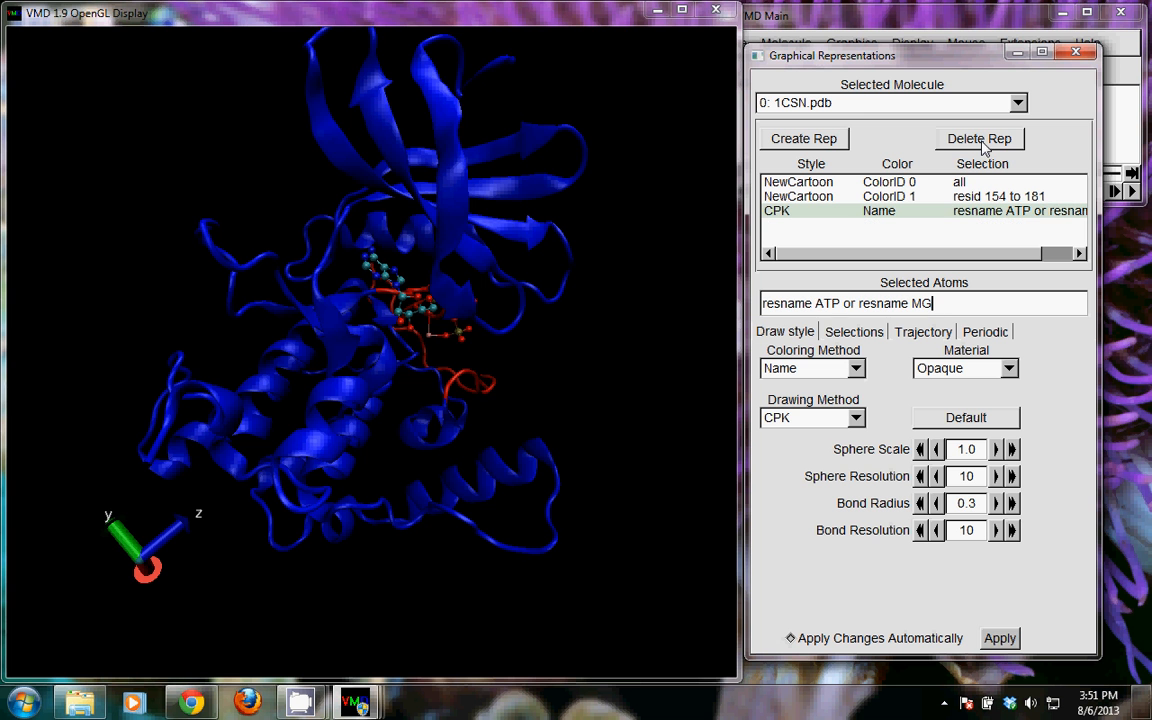
- Extend the CPK representation's atom selection to "resname ATP or resname MG or resname SO4"
scroll(455, 380, "up", 10)
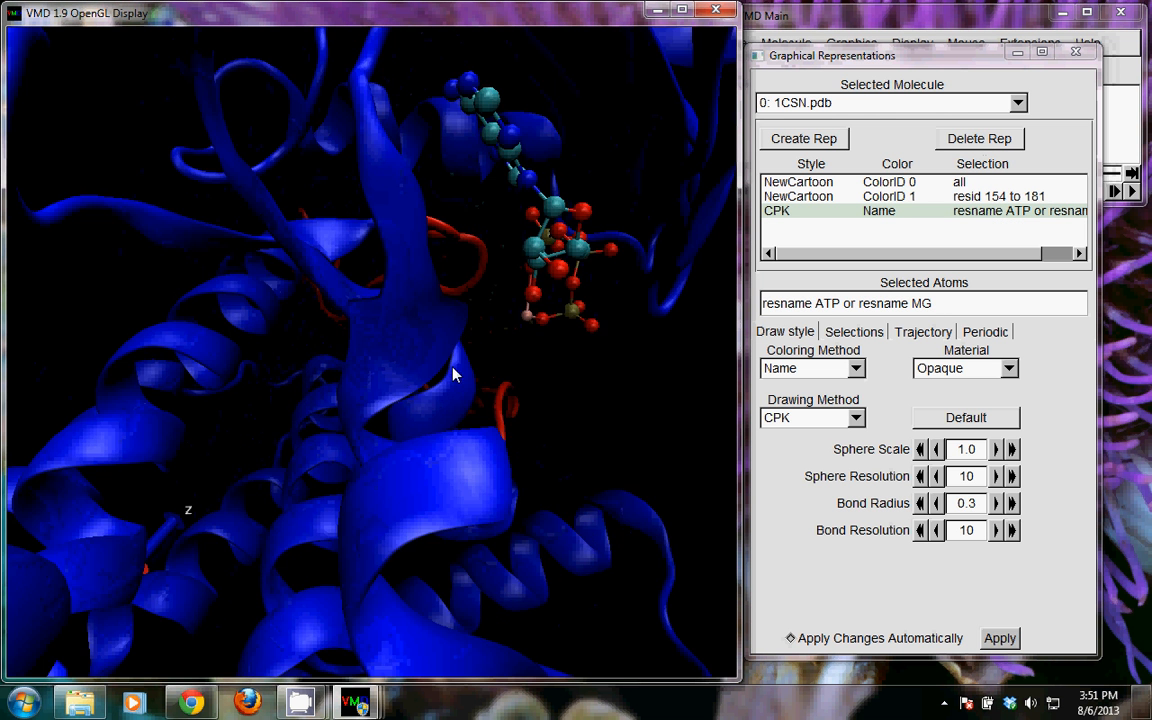
left_click_drag(547, 386, 486, 380)
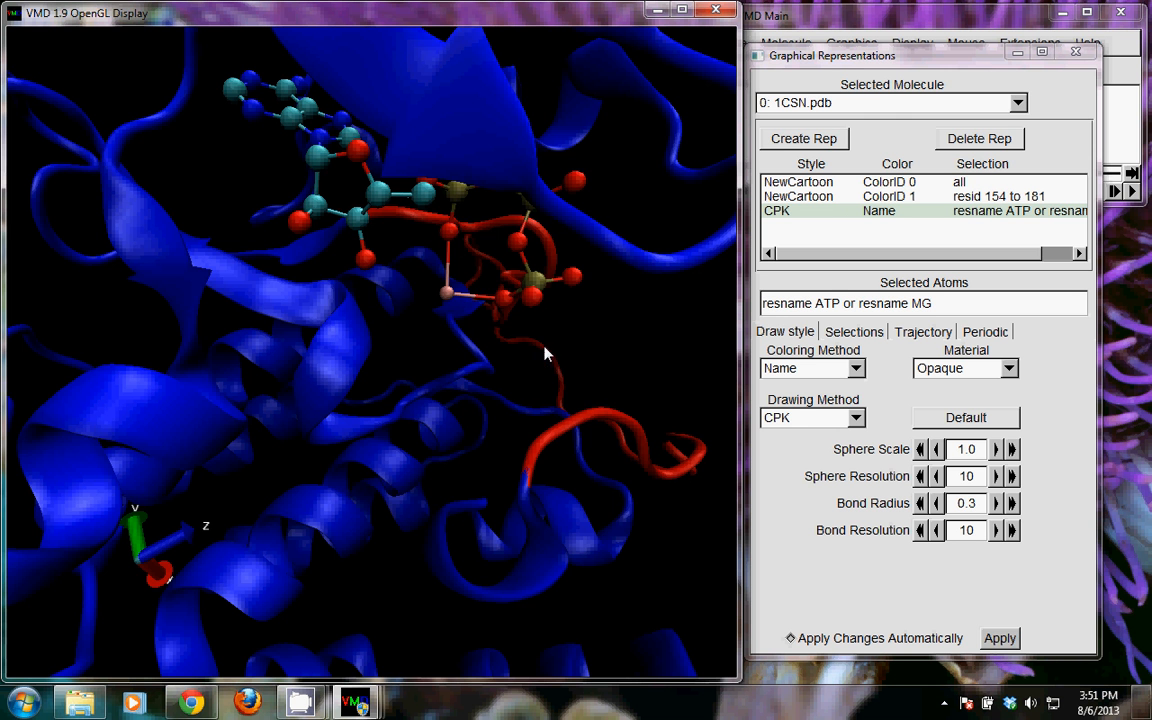
left_click_drag(546, 352, 576, 351)
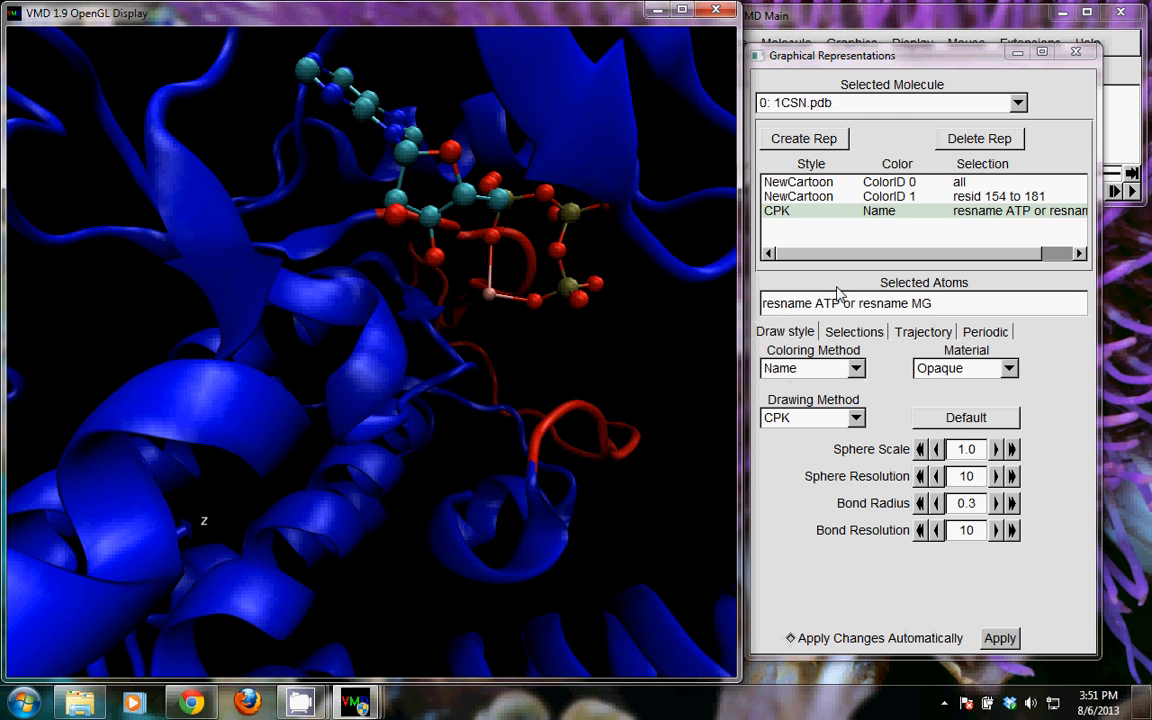
left_click(978, 304)
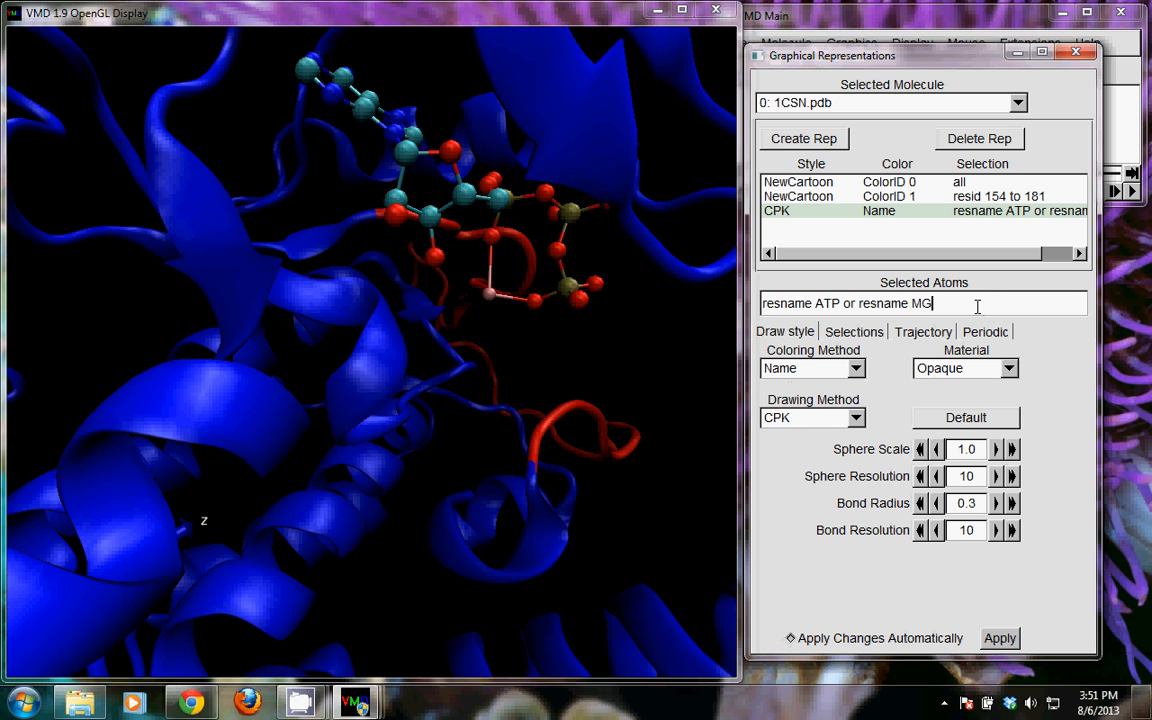
type("or ")
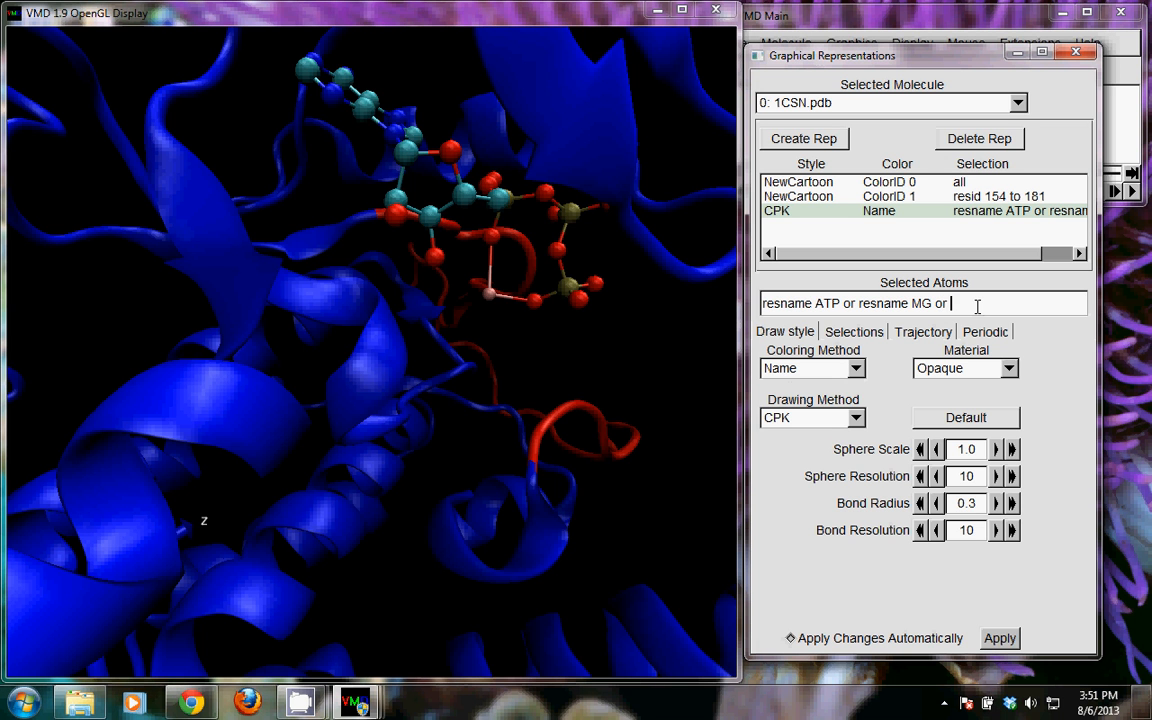
type("resname SO4")
key("Return")
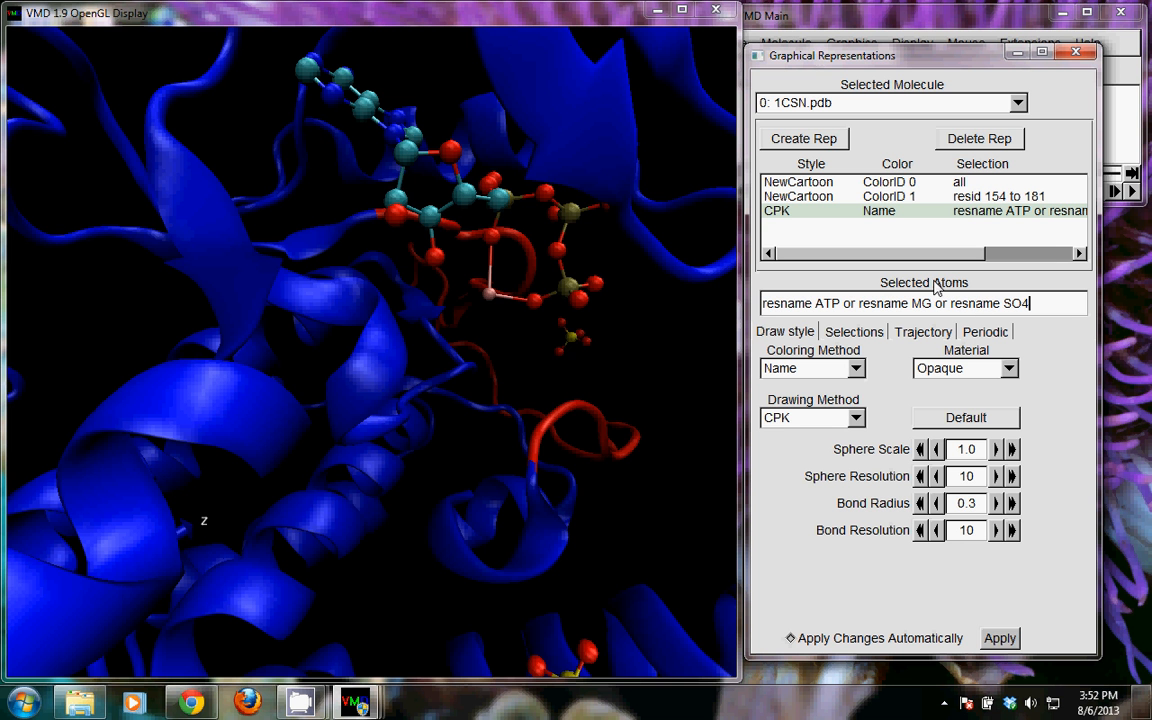
- Create a separate representation for the water molecules with the atom selection "resname HOH", keeping the ATP, MG and SO4 representation
left_click(625, 393)
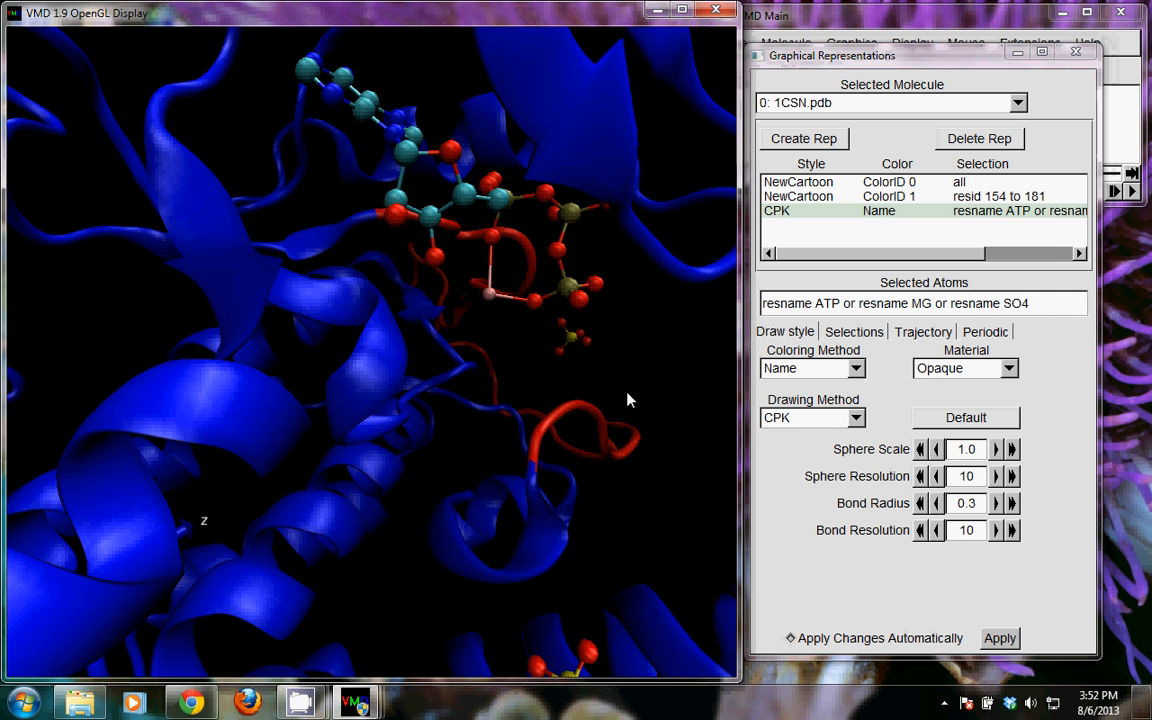
scroll(627, 393, "down", 2)
left_click_drag(599, 487, 458, 437)
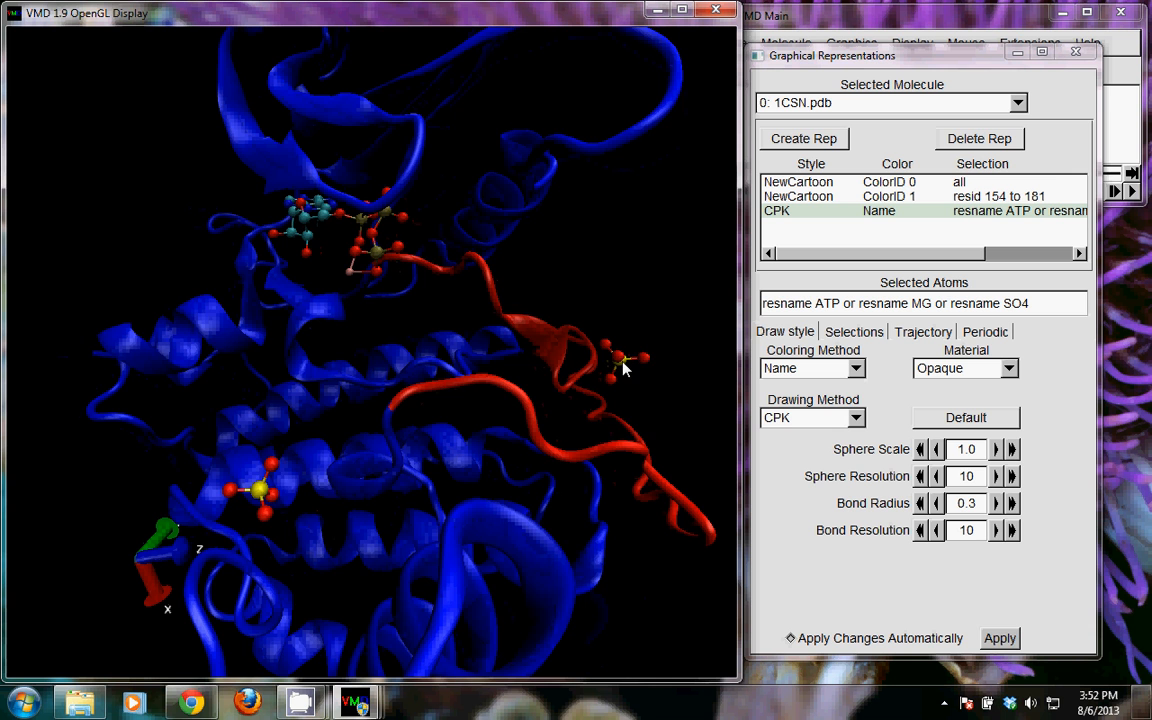
left_click_drag(251, 372, 553, 399)
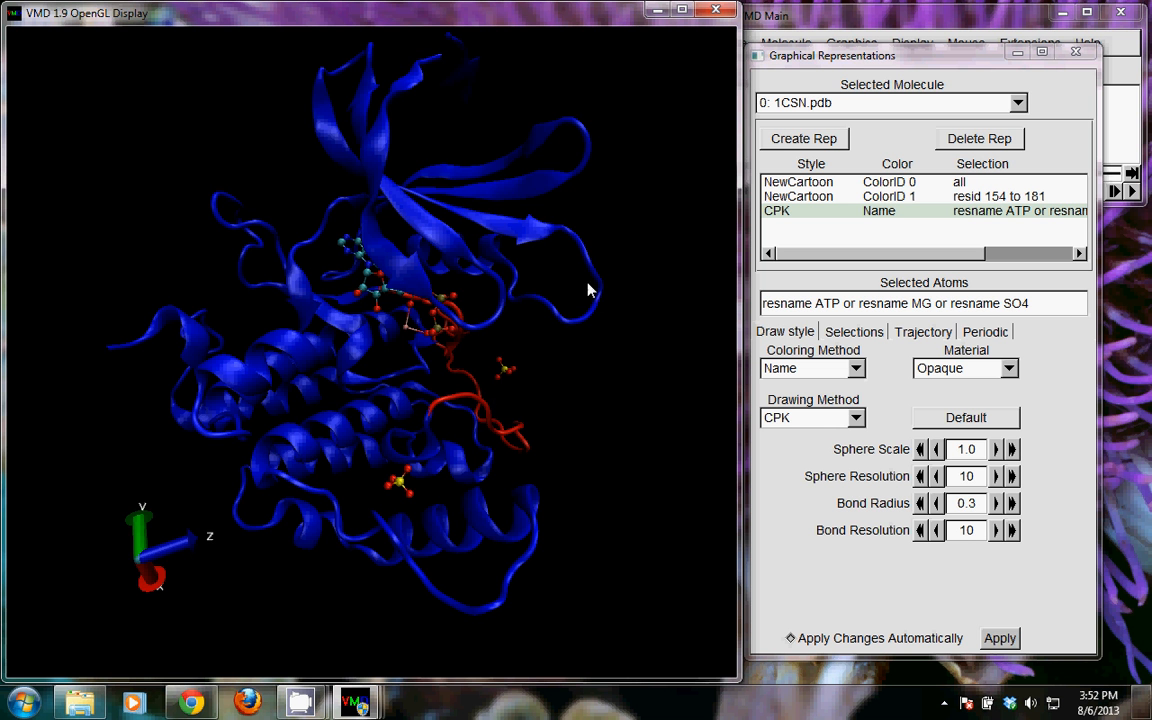
mouse_move(655, 367)
left_mouse_down()
mouse_move(548, 378)
mouse_move(660, 360)
left_mouse_up()
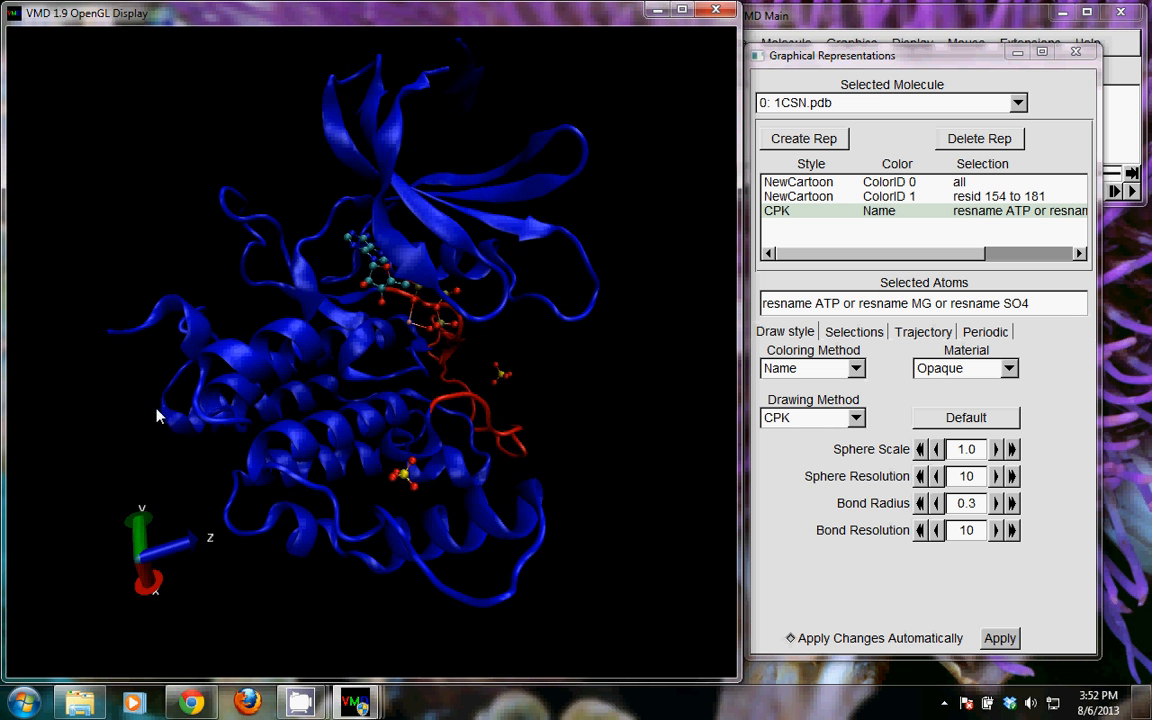
mouse_move(157, 416)
left_mouse_down()
mouse_move(193, 411)
mouse_move(167, 432)
left_mouse_up()
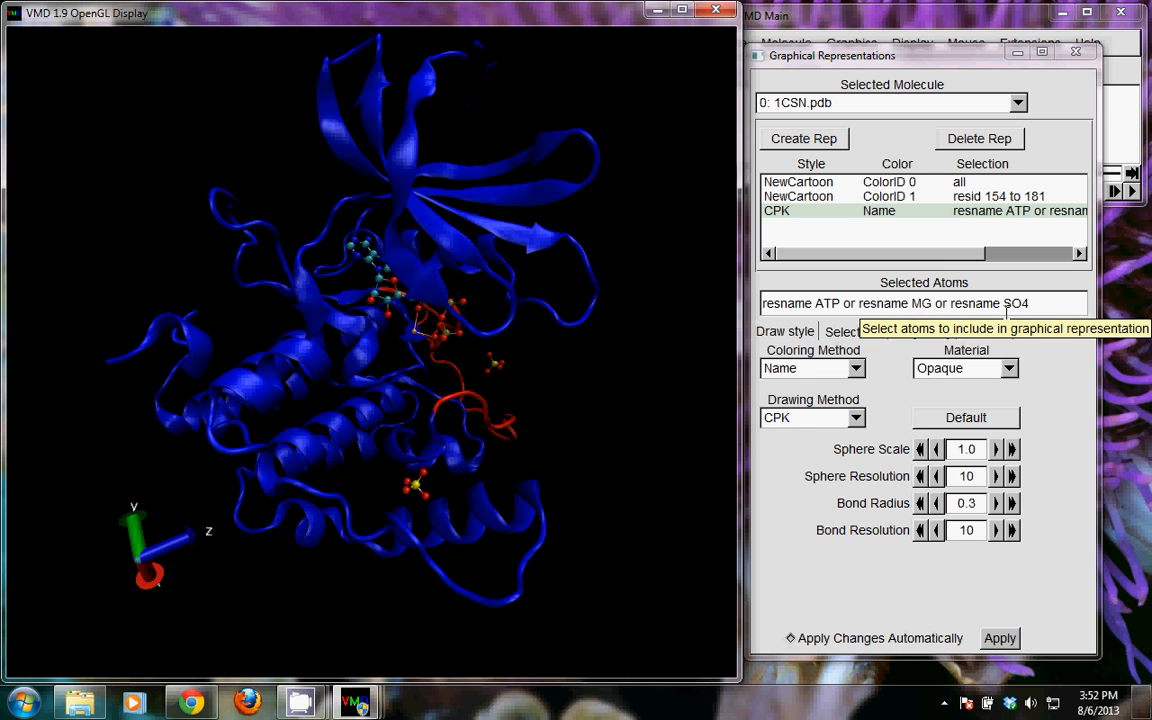
left_click_drag(1046, 300, 768, 305)
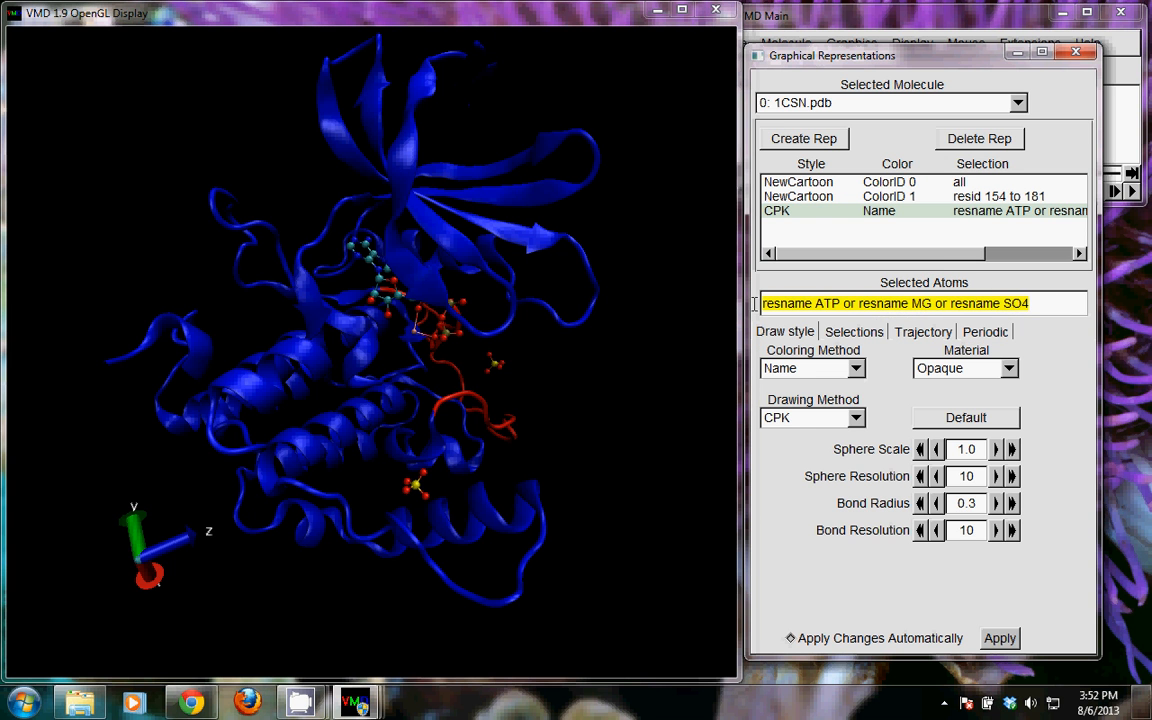
type("re")
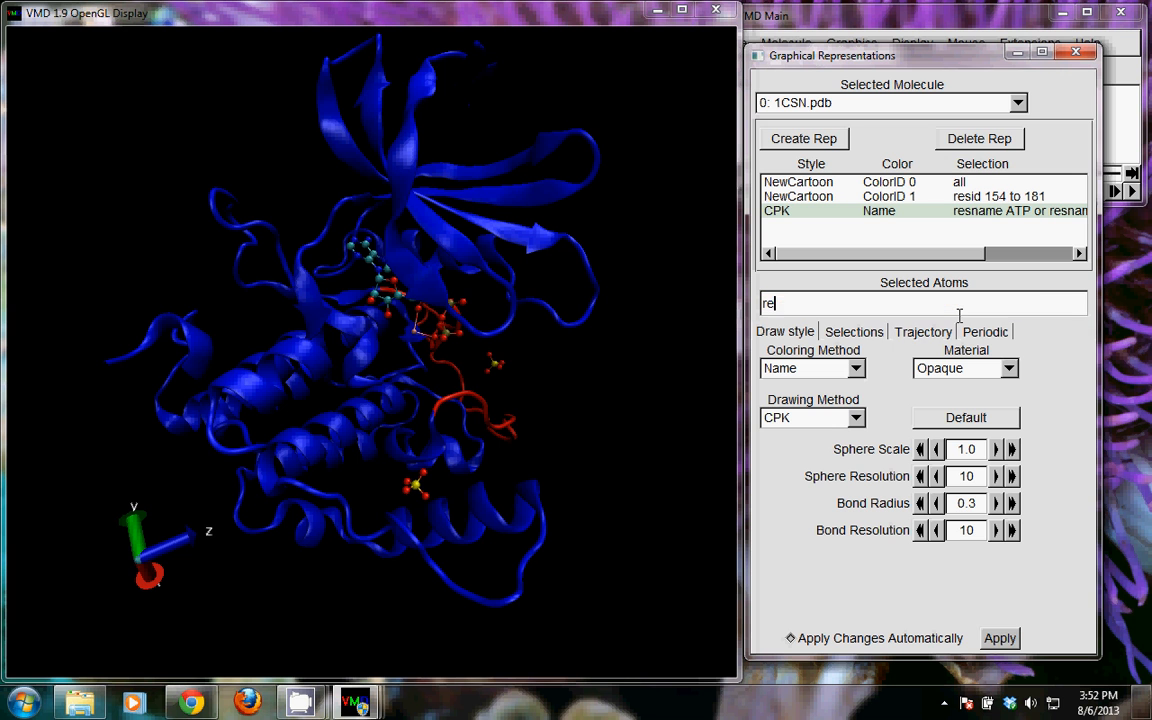
type("sname HO")
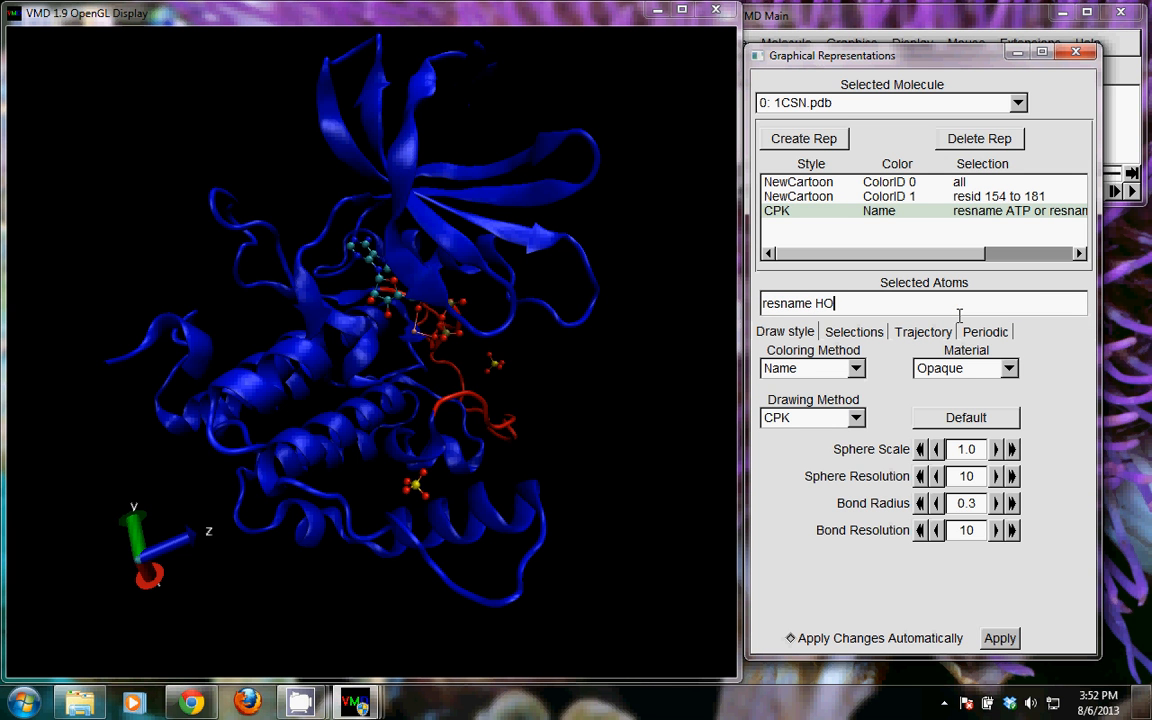
type("H")
left_click(800, 142)
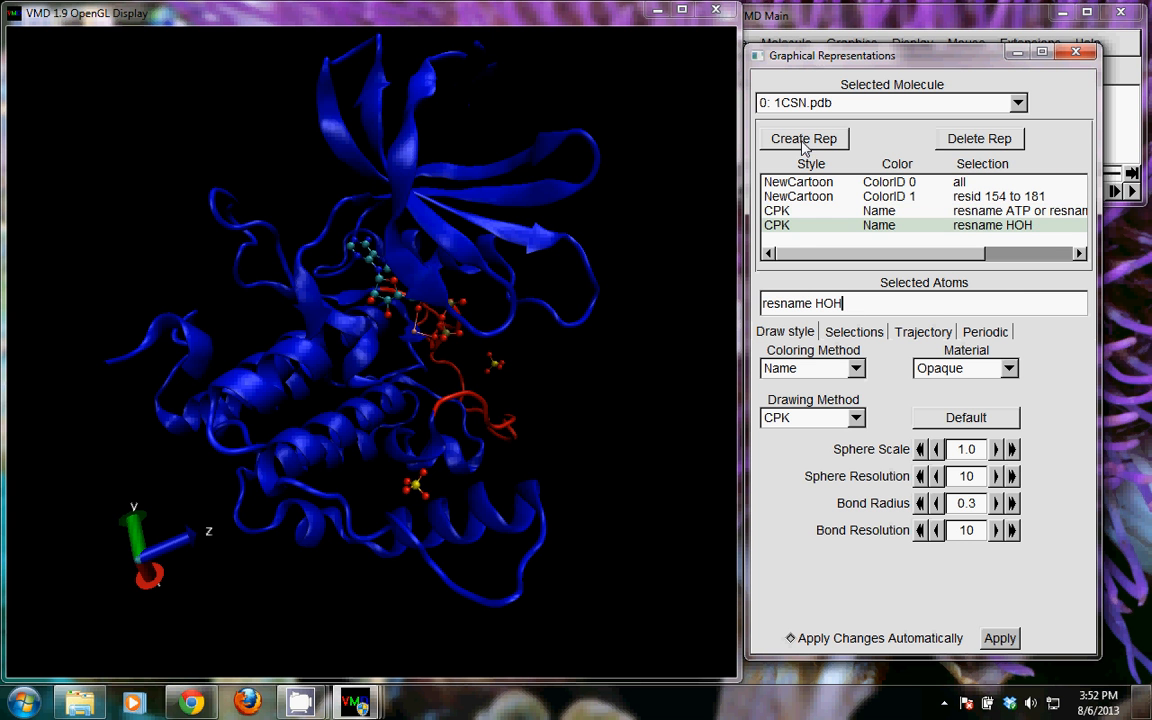
- Inspect the water molecules around the protein and delete the resname HOH representation
left_click_drag(560, 463, 597, 473)
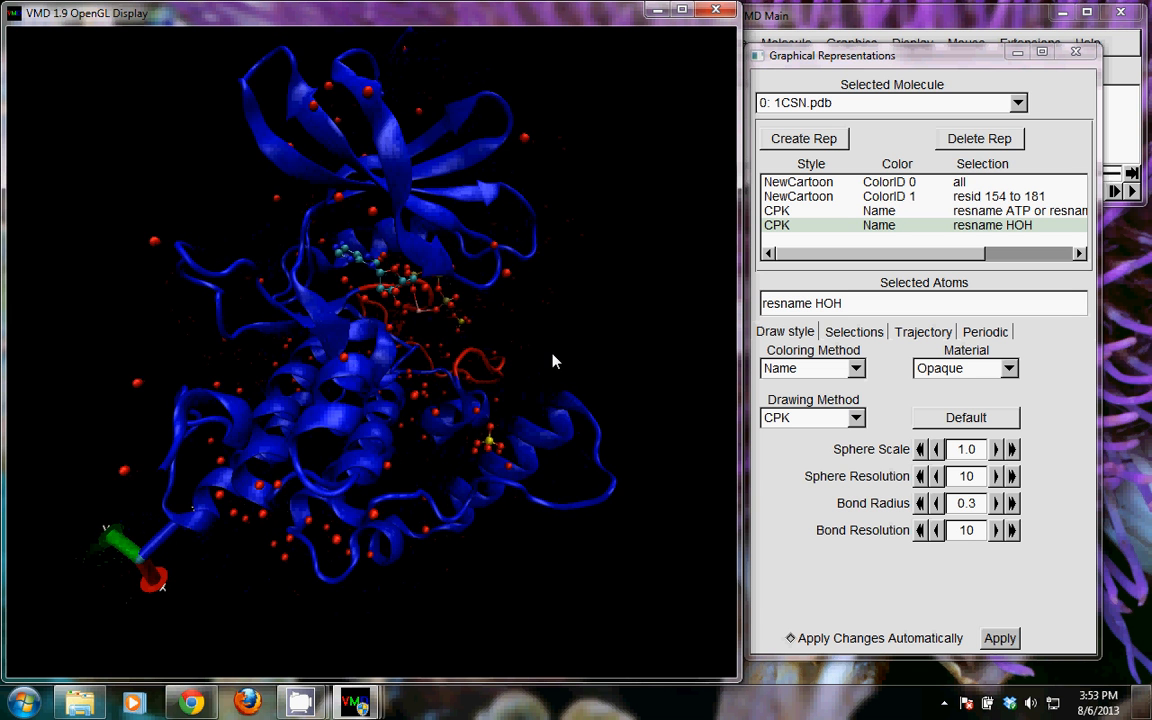
mouse_move(553, 360)
left_mouse_down()
mouse_move(590, 352)
mouse_move(557, 350)
left_mouse_up()
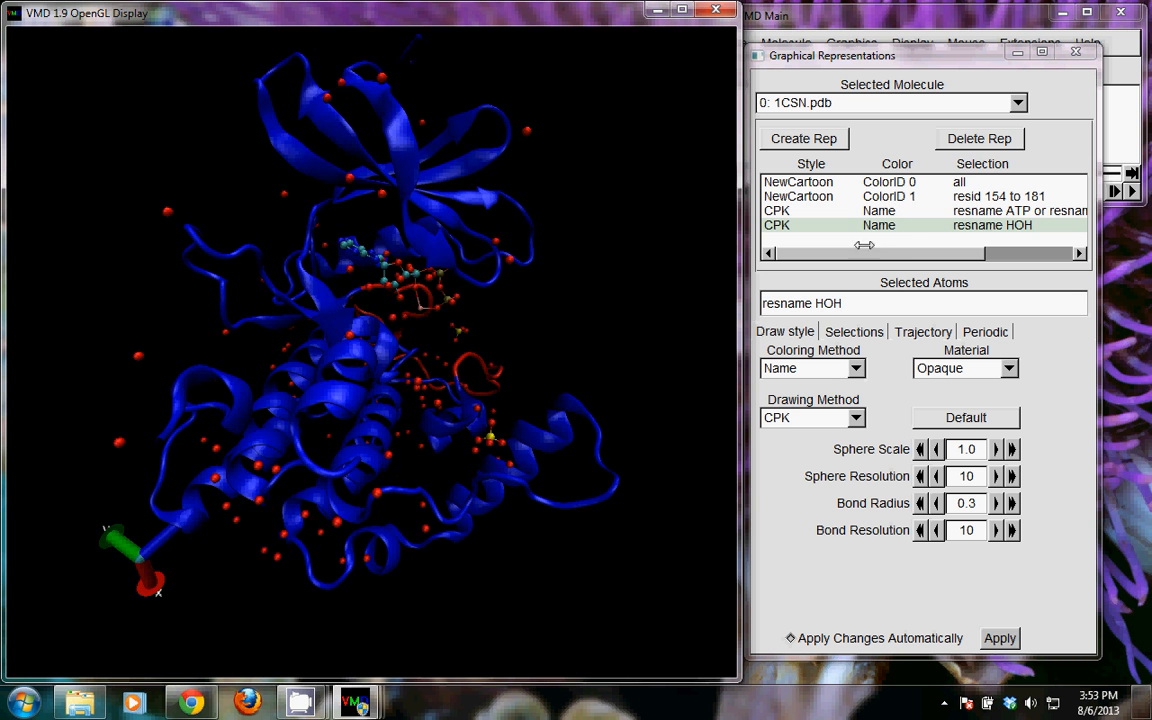
mouse_move(535, 362)
left_mouse_down()
mouse_move(591, 365)
mouse_move(589, 386)
mouse_move(535, 387)
left_mouse_up()
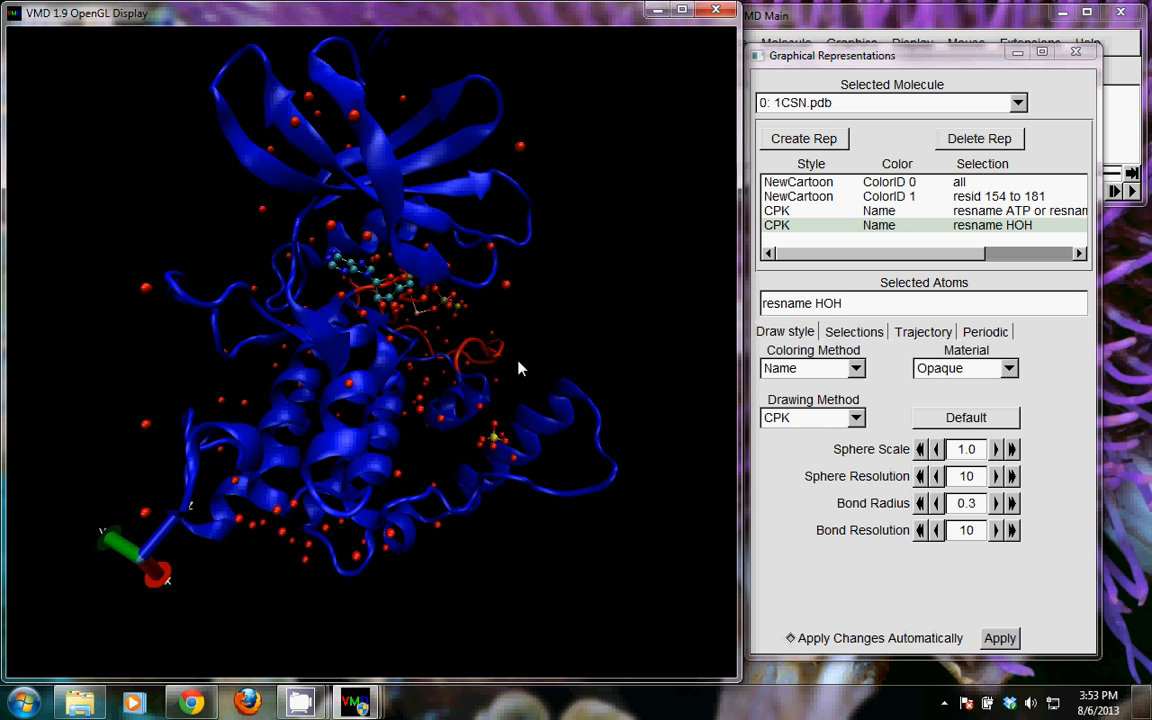
mouse_move(532, 368)
left_mouse_down()
mouse_move(581, 367)
mouse_move(507, 368)
mouse_move(531, 369)
left_mouse_up()
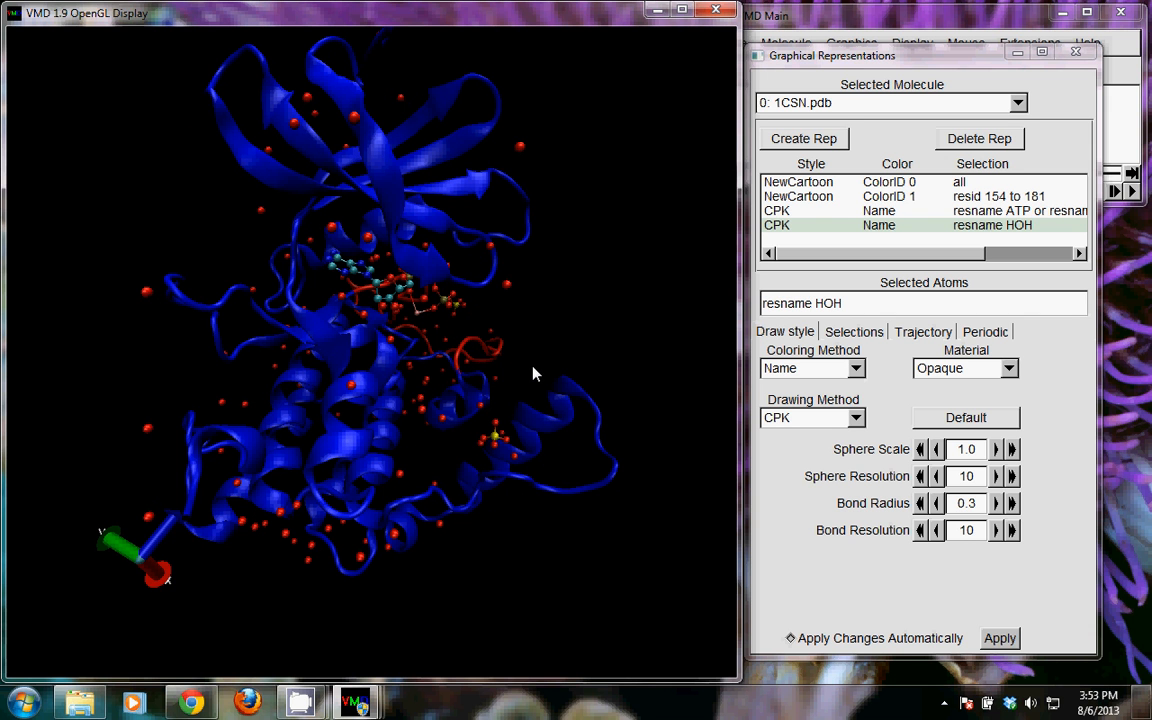
left_click(872, 225)
left_click(980, 139)
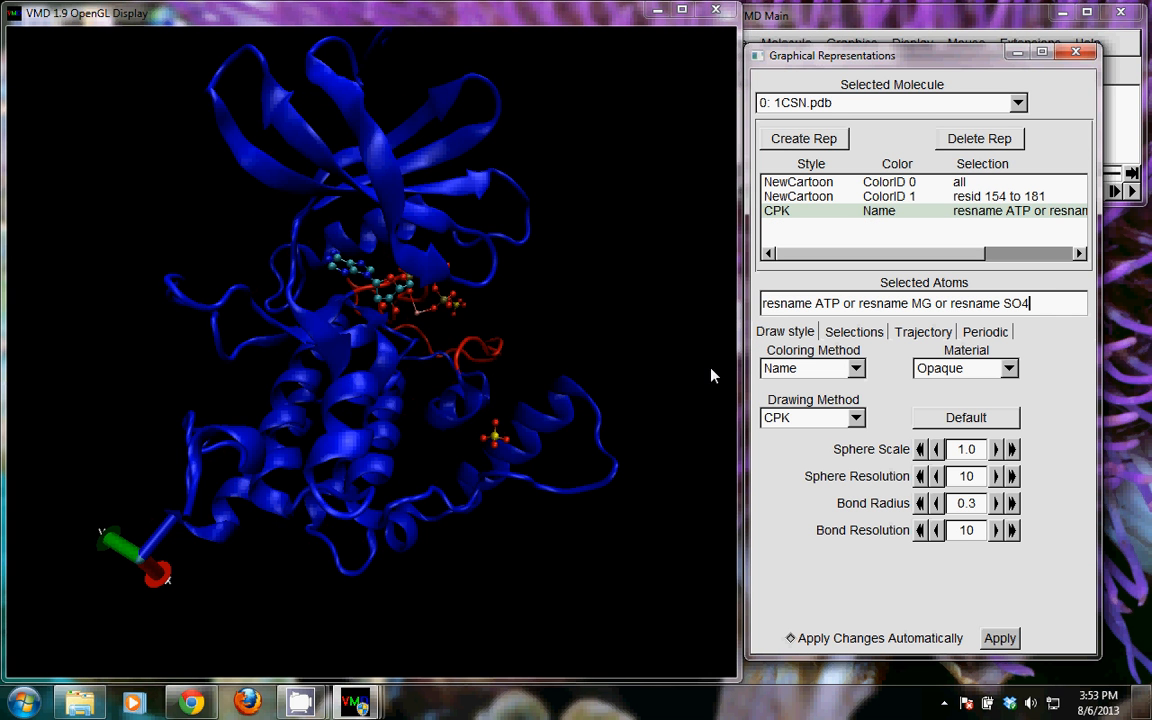
left_click_drag(651, 424, 481, 419)
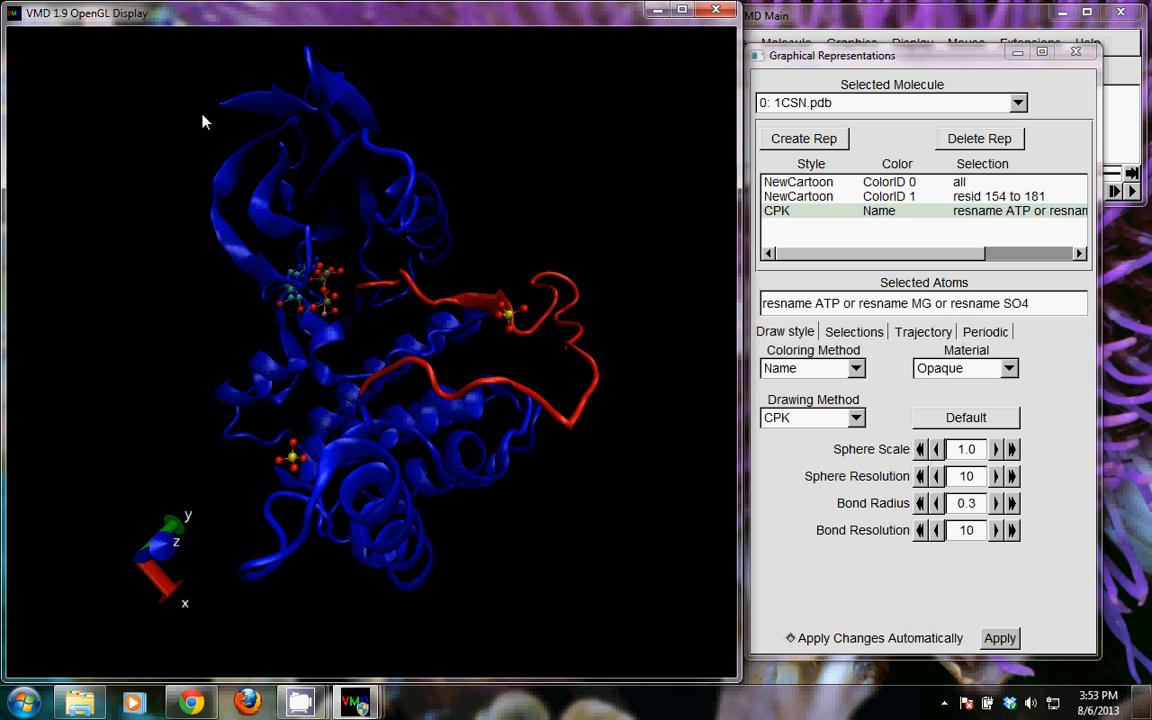
left_click_drag(206, 118, 241, 104)
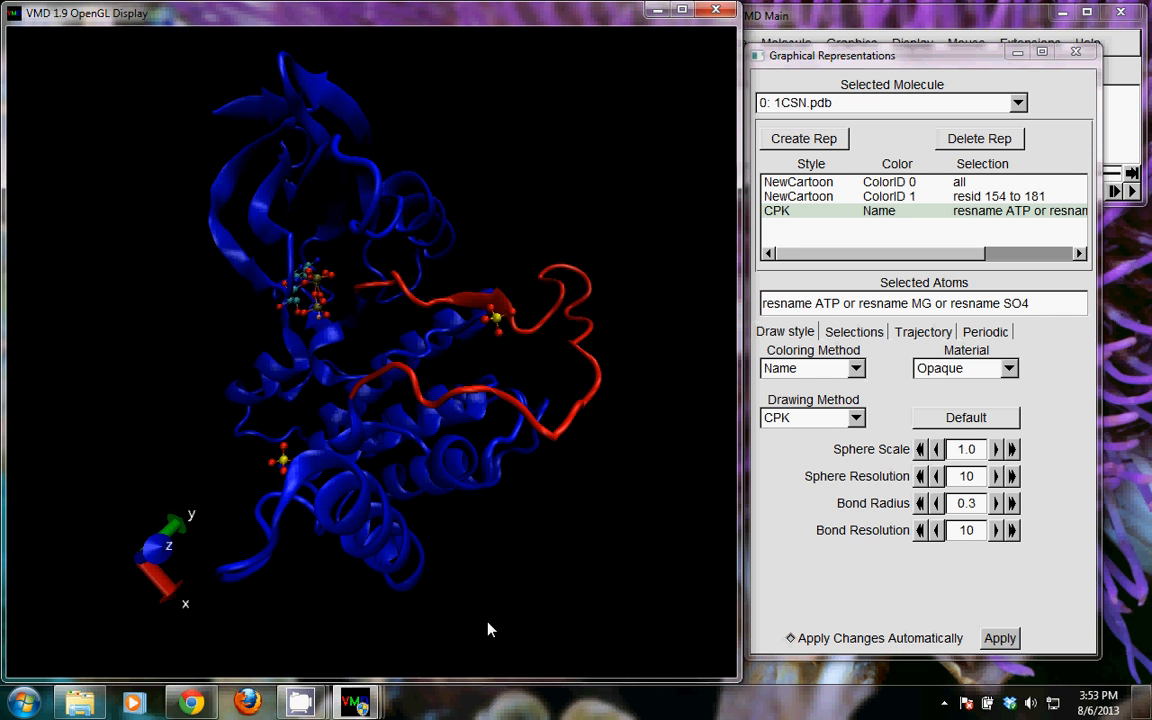
- Examine the available values for the selection keywords name, type, backbonetype, residuetype and index
left_click_drag(790, 50, 798, 28)
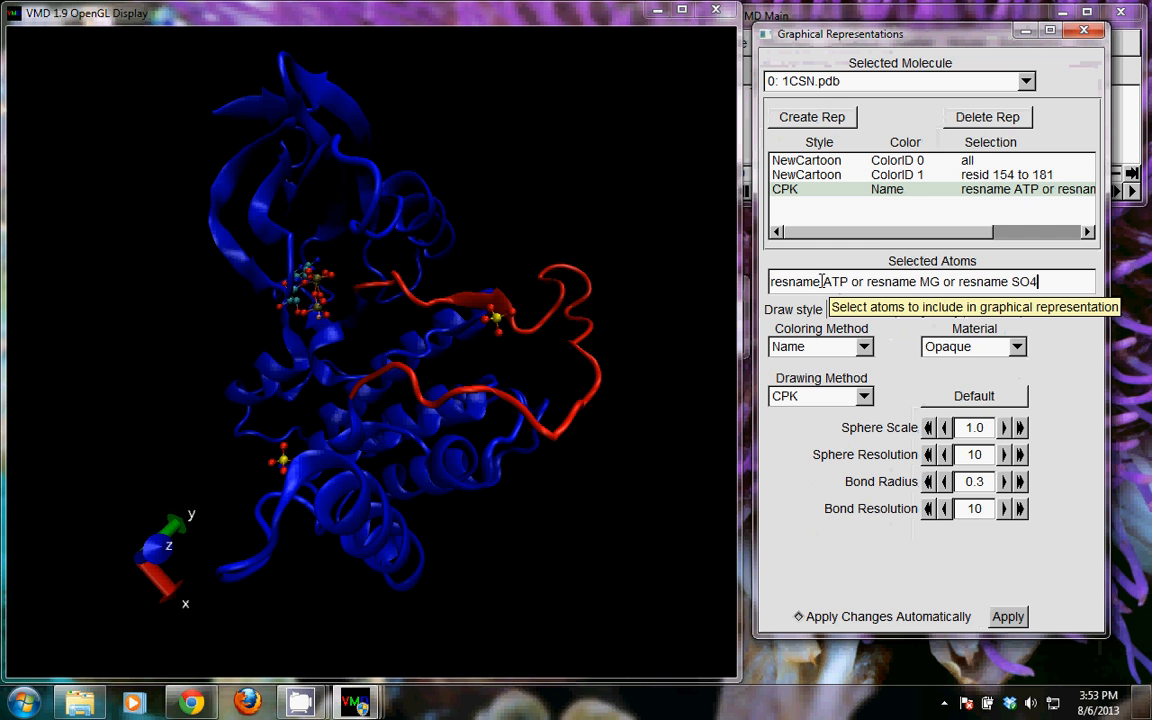
double_click(774, 281)
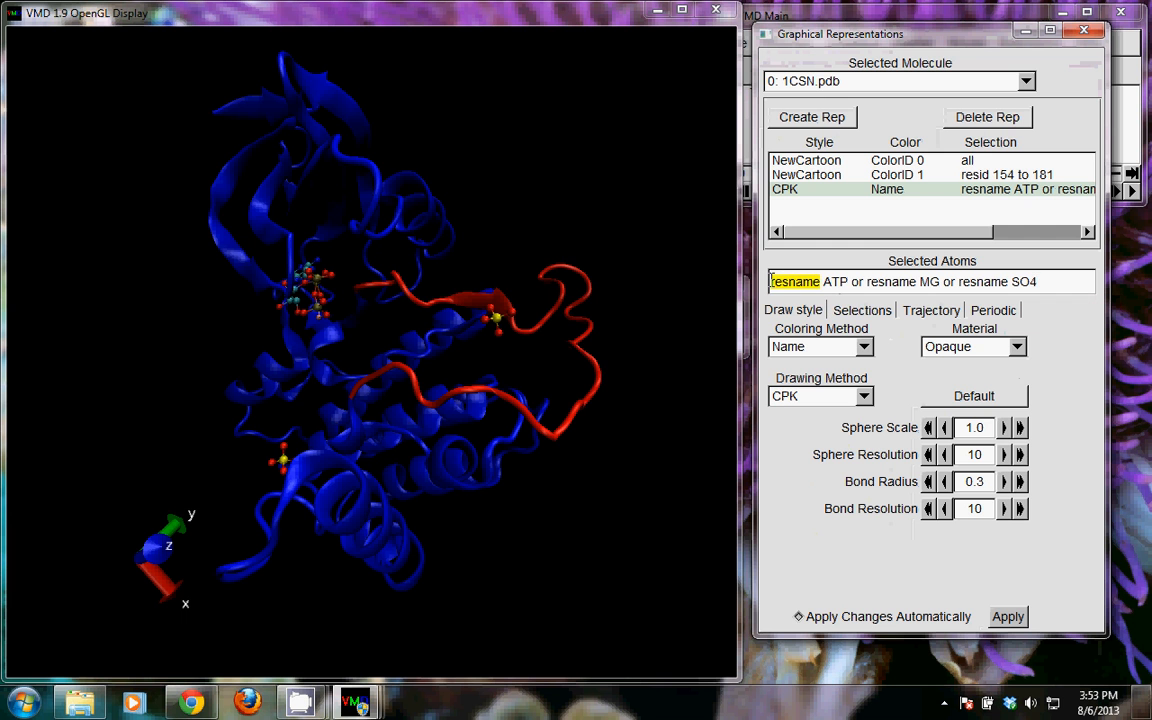
left_click(864, 314)
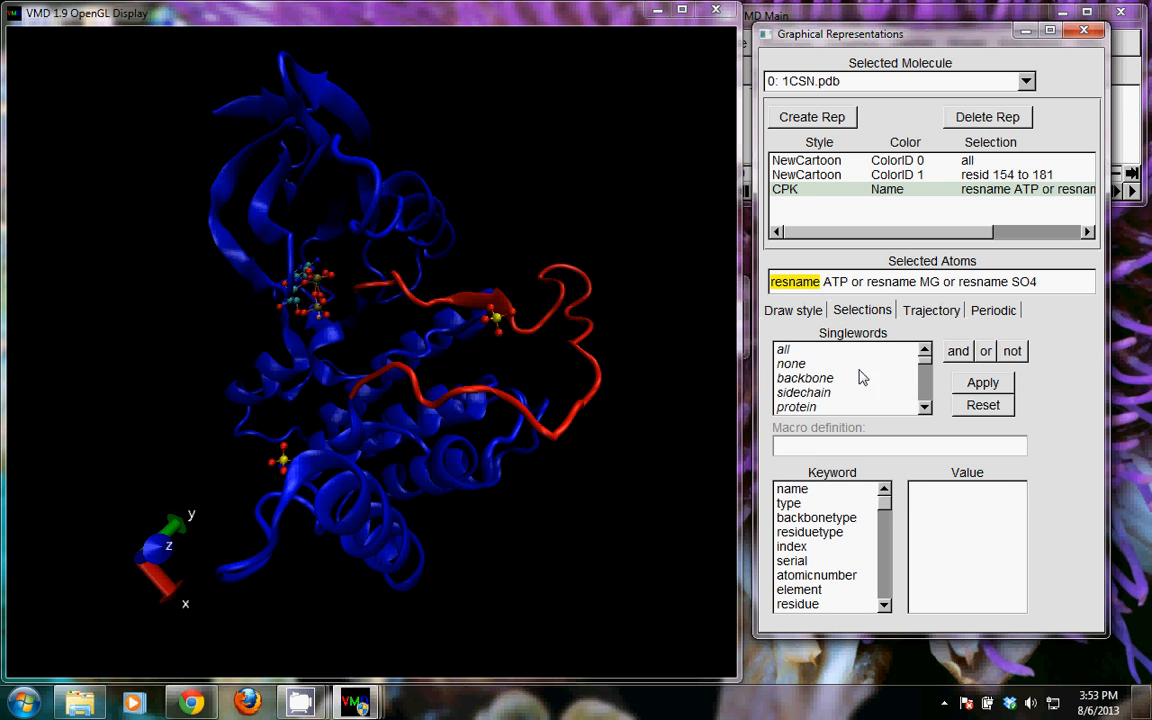
left_click(792, 489)
left_click(790, 503)
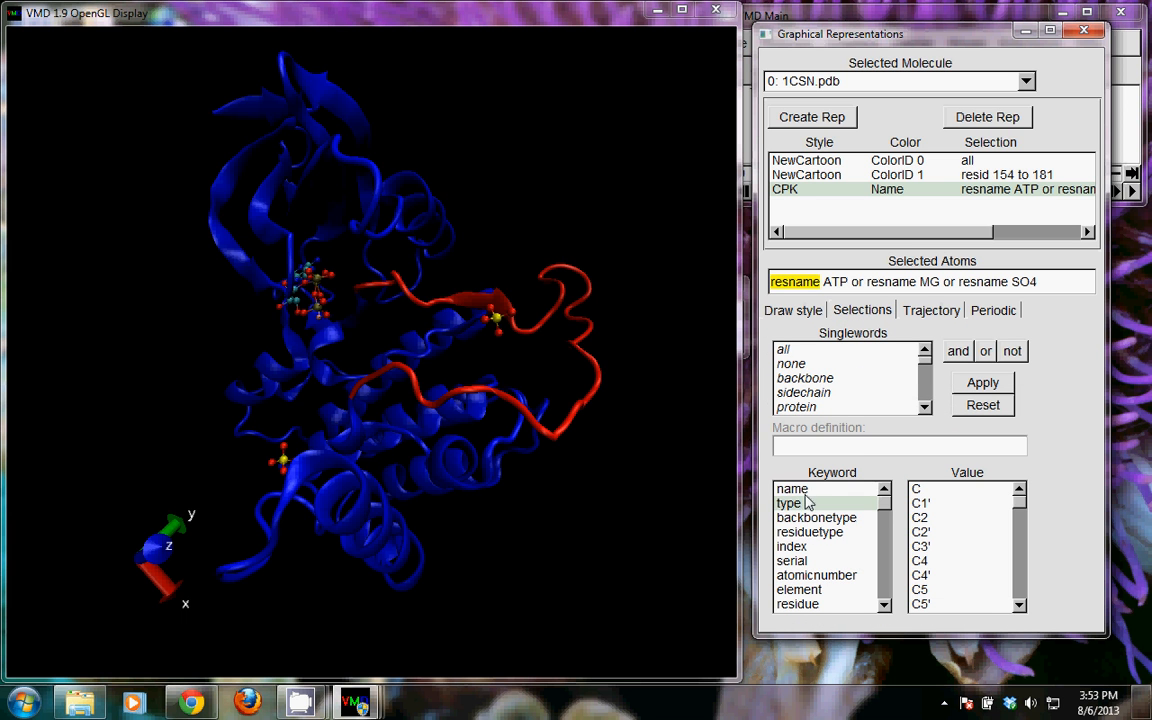
left_click(797, 489)
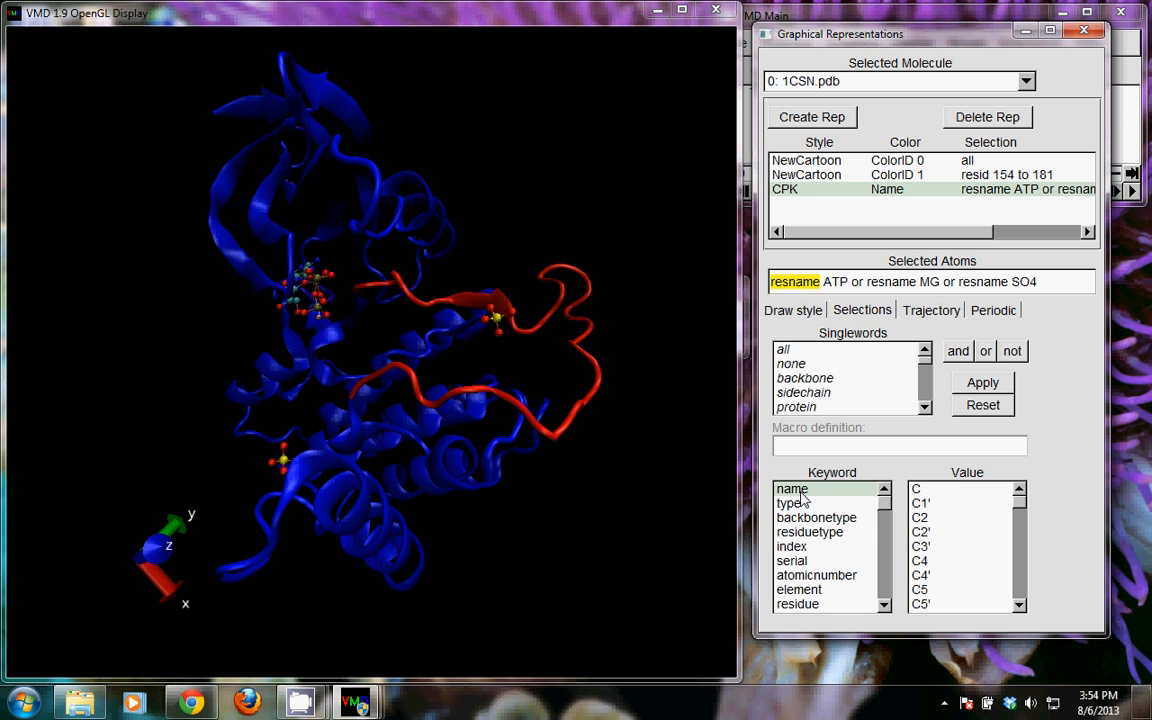
left_click(814, 518)
left_click(810, 534)
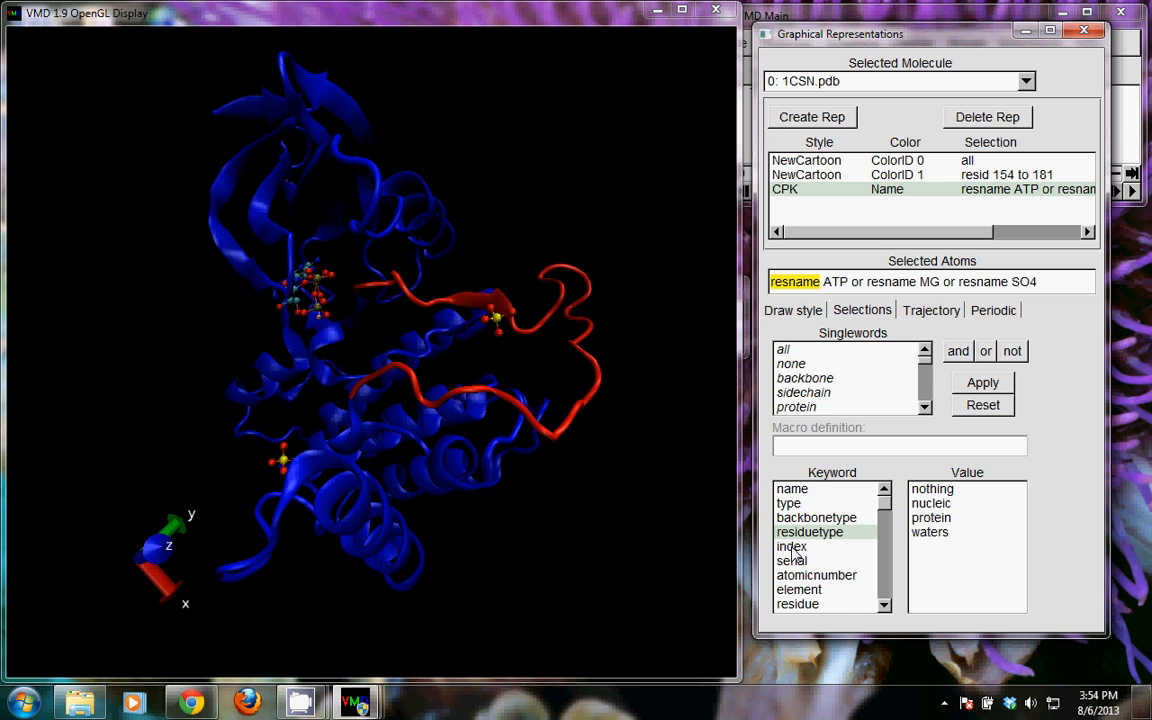
left_click(798, 547)
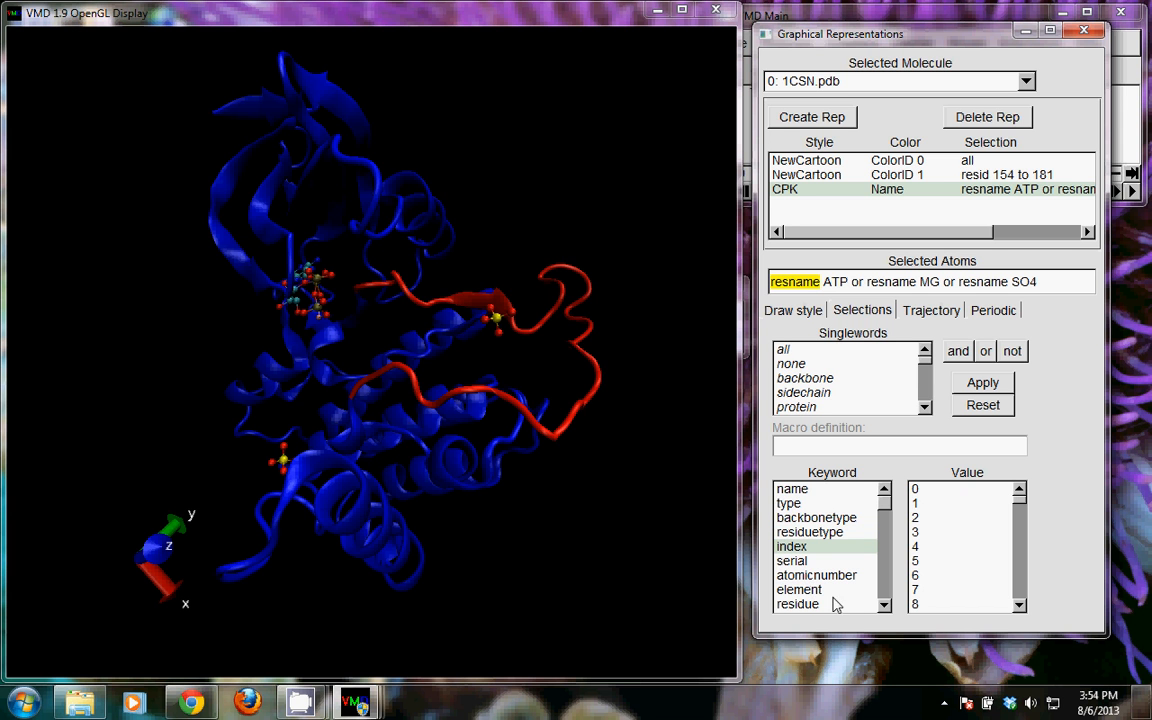
- Examine the residue keyword's values from the first entry of the list to the last
left_click(815, 604)
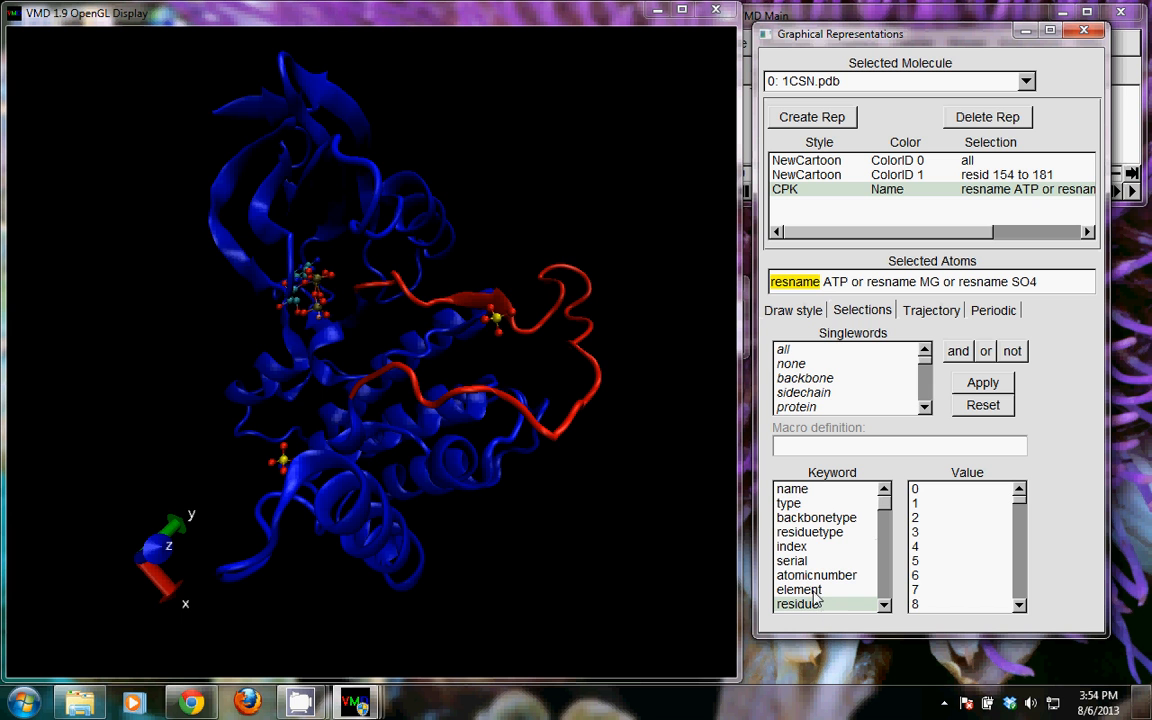
scroll(815, 595, "down", 1)
scroll(815, 595, "down", 2)
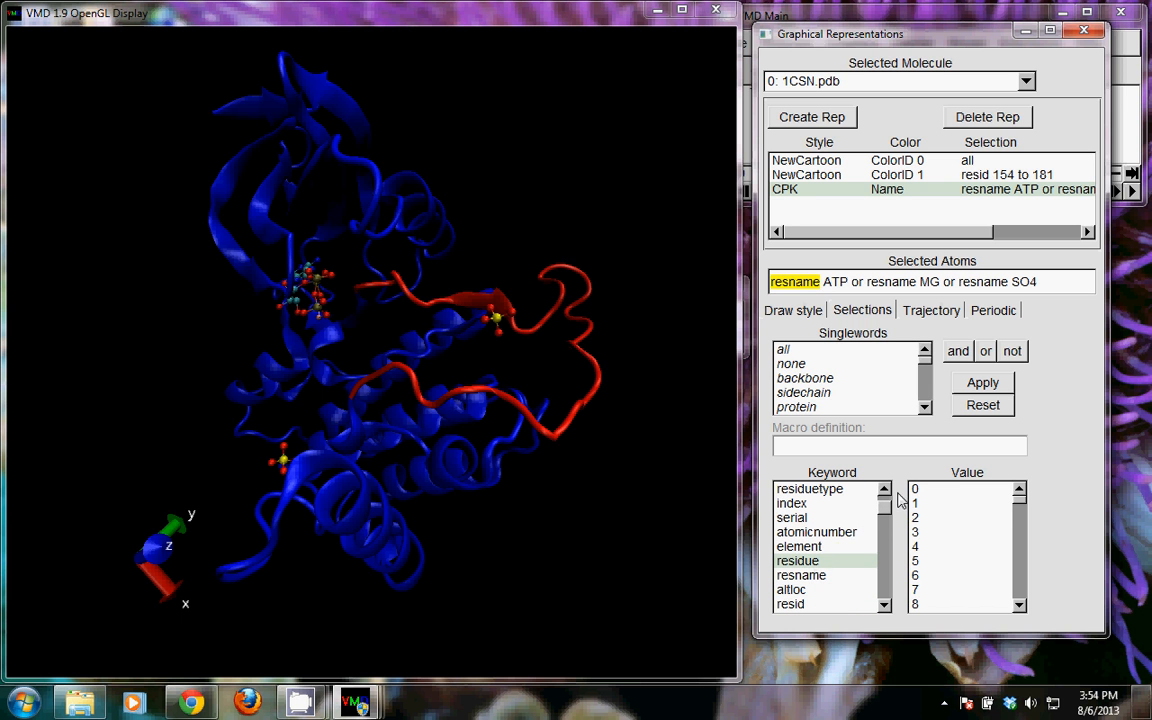
left_click(930, 490)
left_click_drag(1022, 505, 1019, 610)
left_click(948, 605)
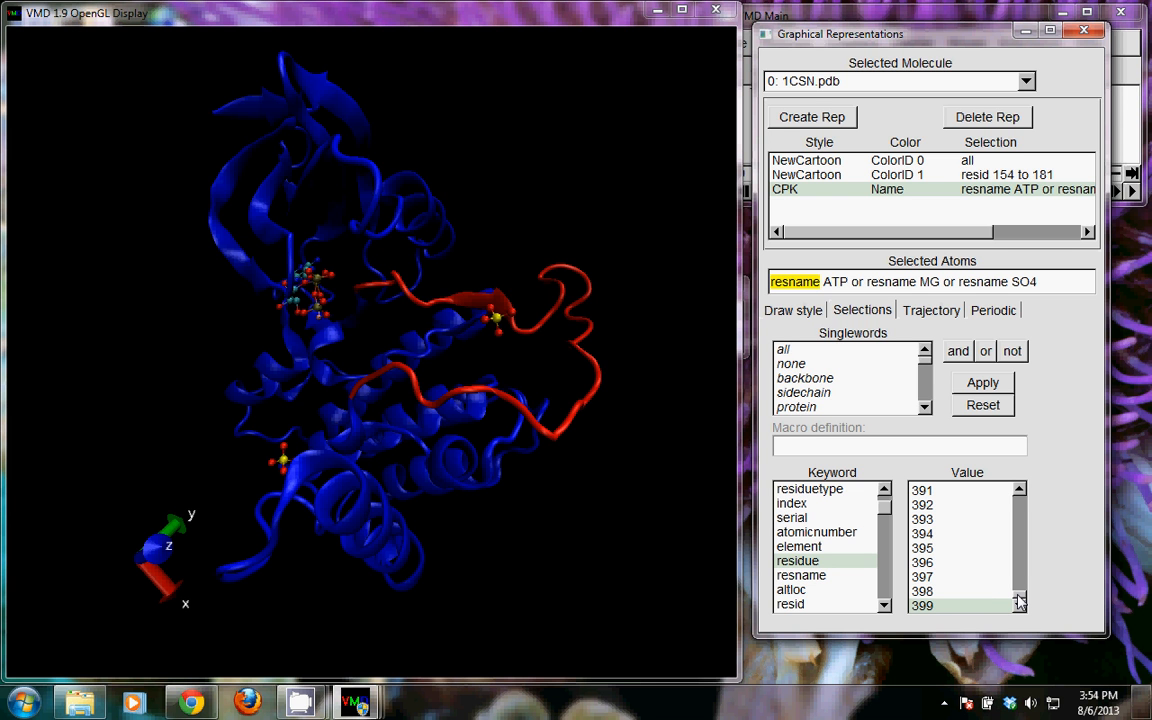
- Examine the resid keyword's values through the whole list to compare their numbering with the residue keyword
left_click(792, 604)
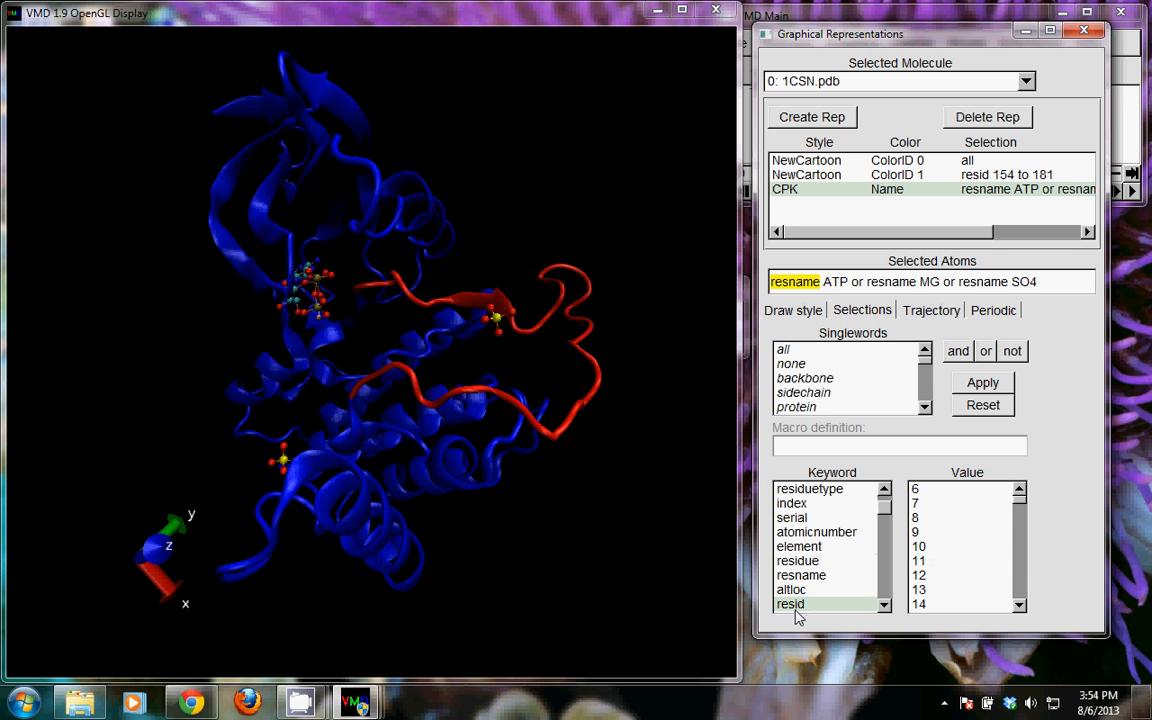
left_click(916, 489)
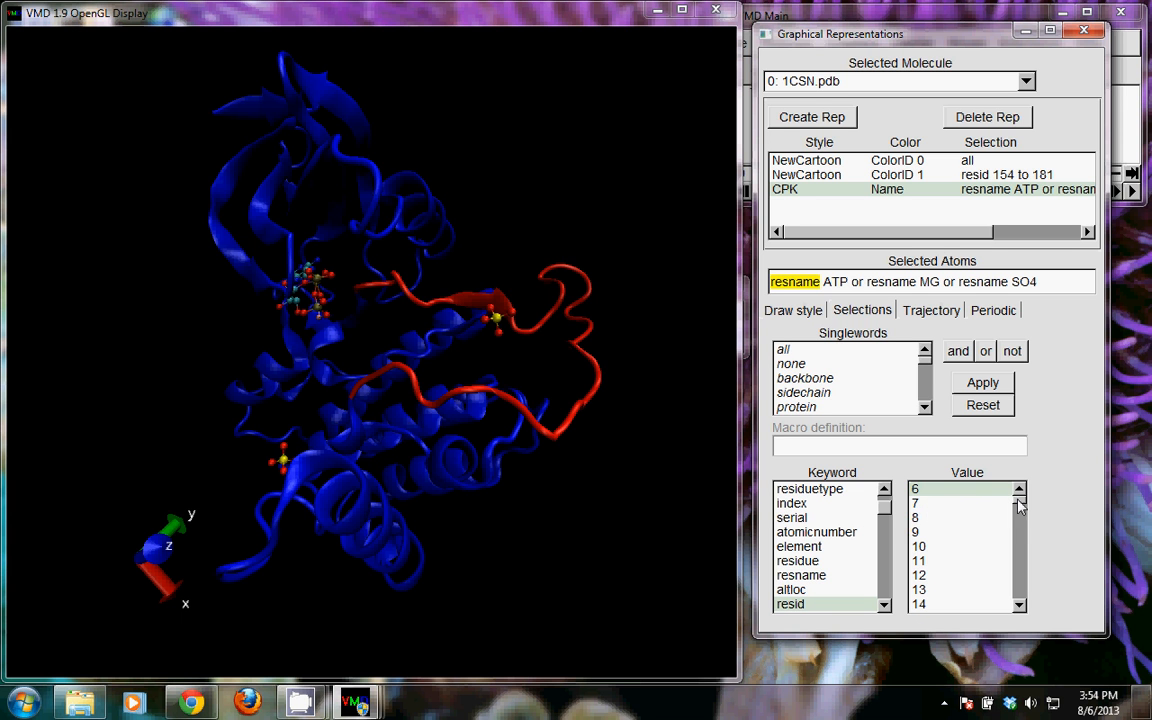
left_click(931, 504)
left_click(931, 518)
left_click(931, 532)
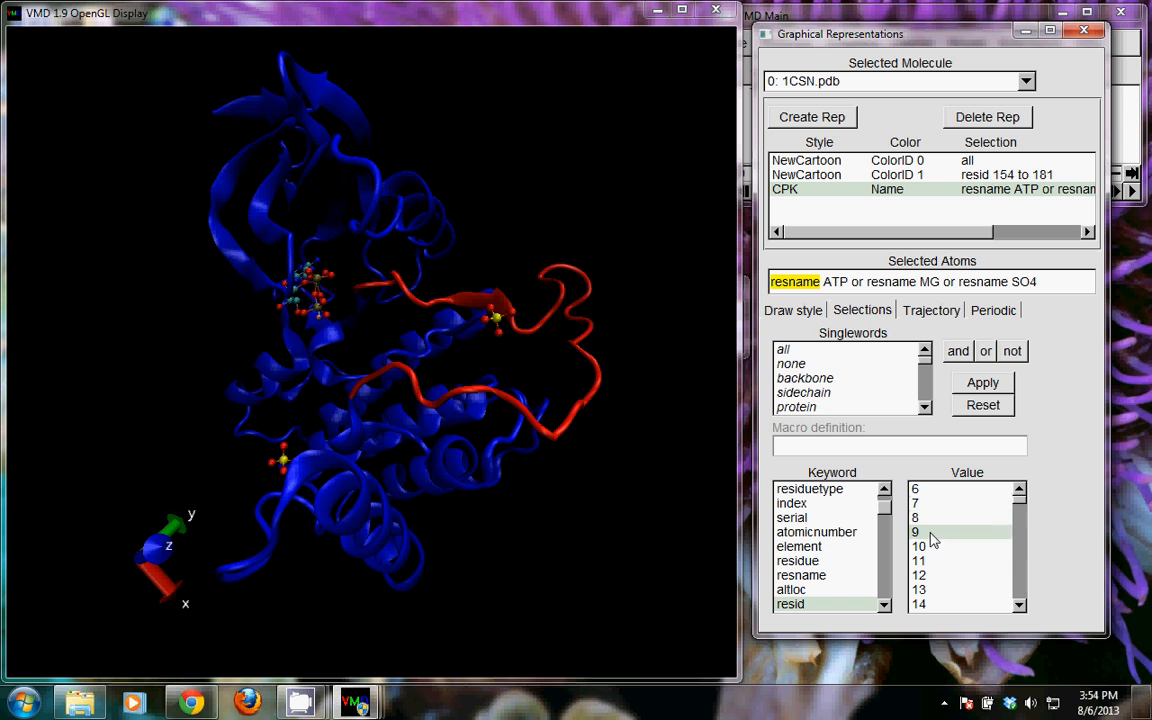
left_click(932, 546)
left_click(934, 561)
left_click(935, 575)
left_click(937, 590)
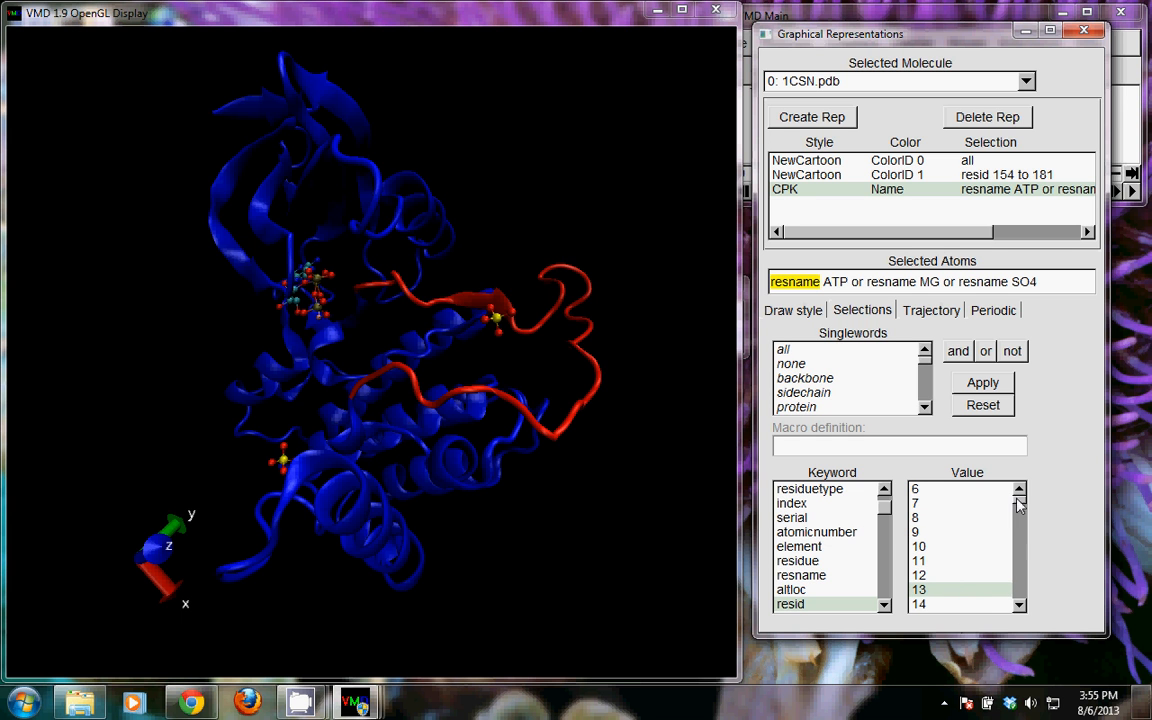
left_click_drag(1018, 505, 1018, 609)
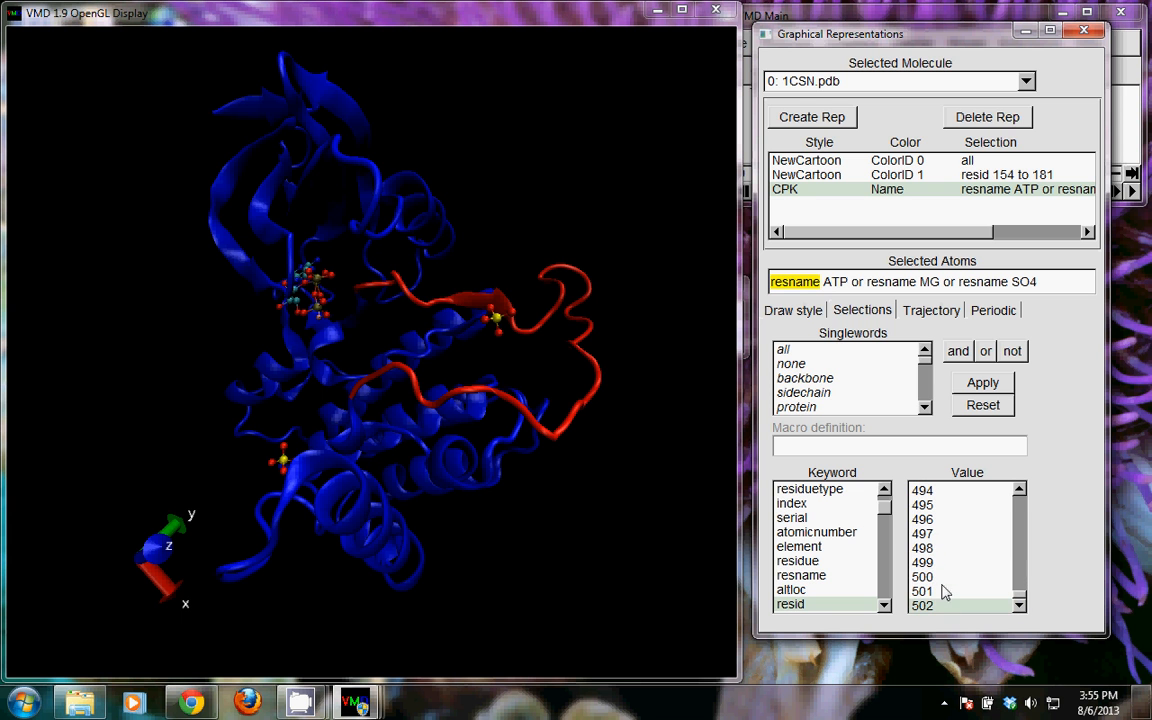
left_click(943, 549)
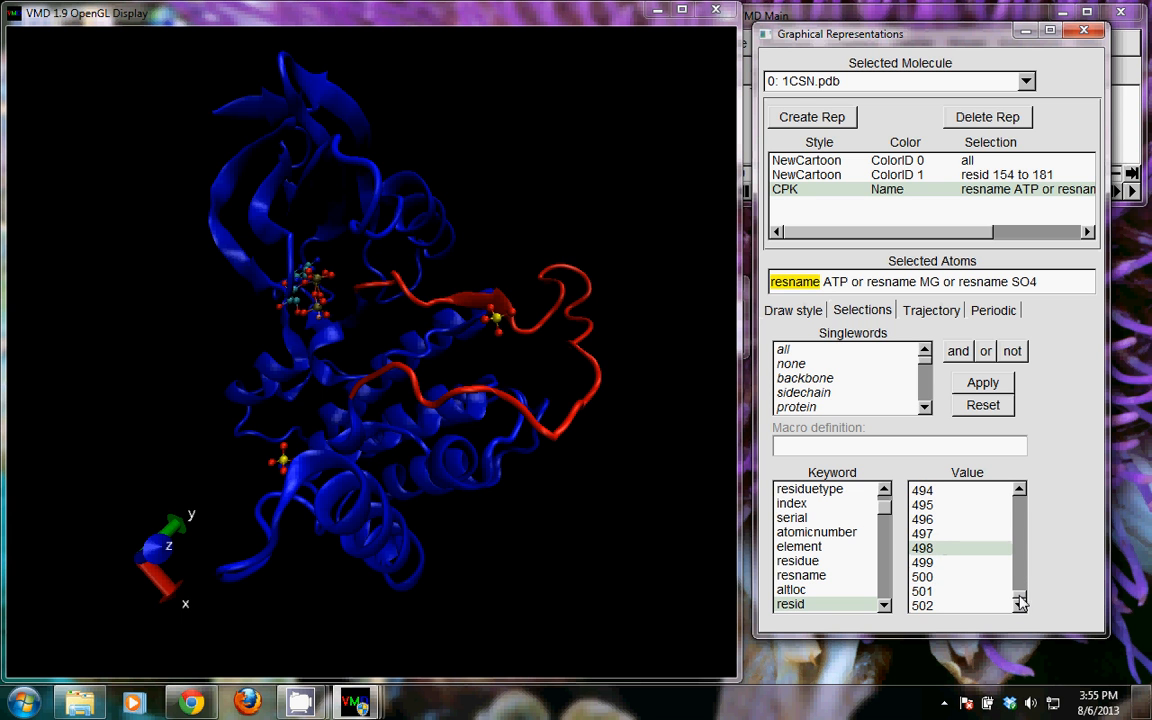
left_click_drag(1019, 595, 1017, 497)
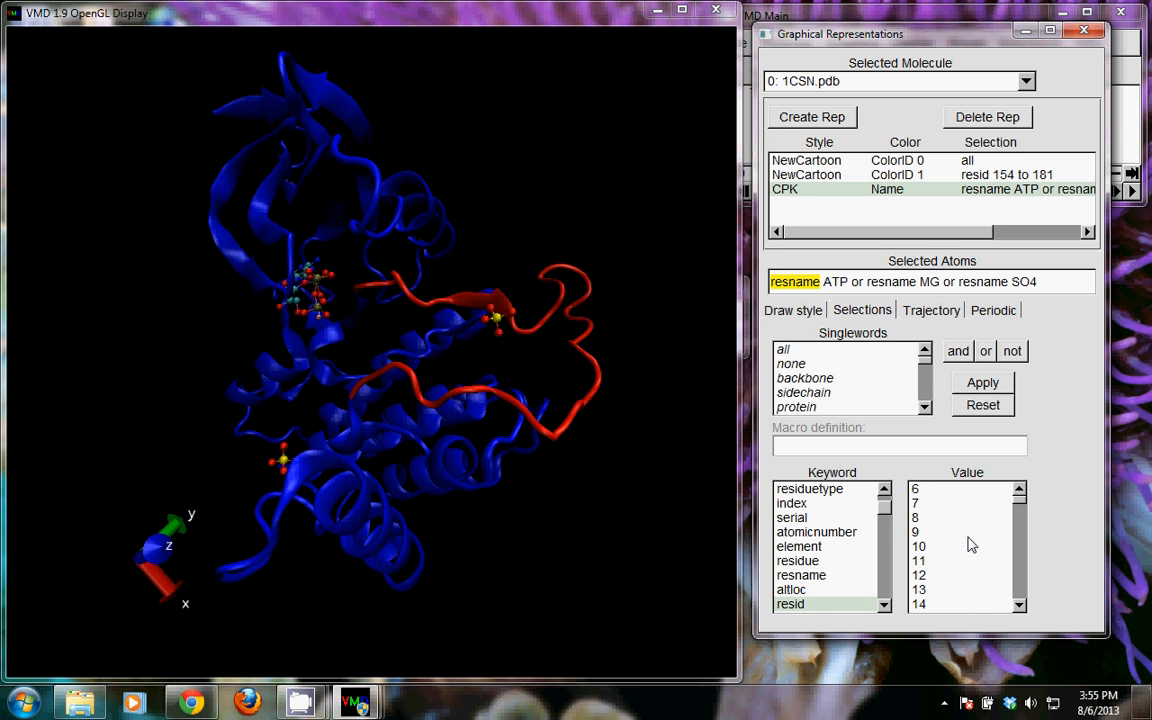
mouse_move(1021, 501)
left_mouse_down()
mouse_move(1023, 512)
mouse_move(1023, 497)
left_mouse_up()
scroll(818, 560, "up", 1)
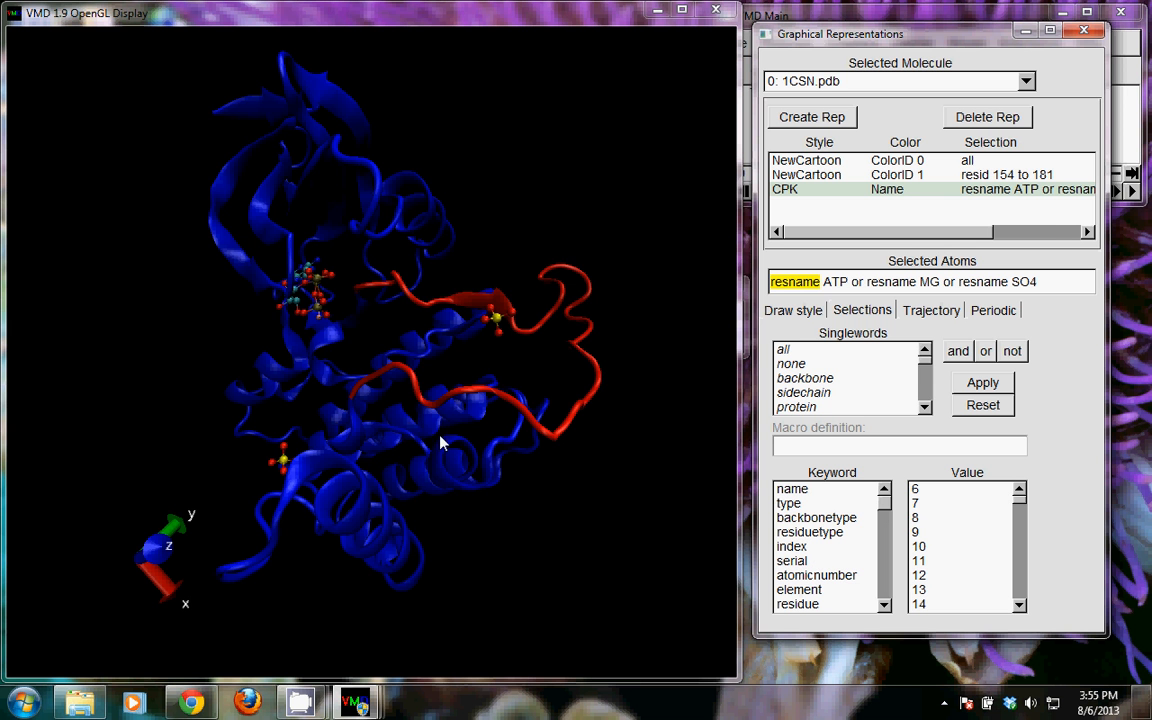
- Inspect the blue protein, the red segment of residues 154 to 181 and the bound ligands from several angles
left_click_drag(441, 443, 188, 406)
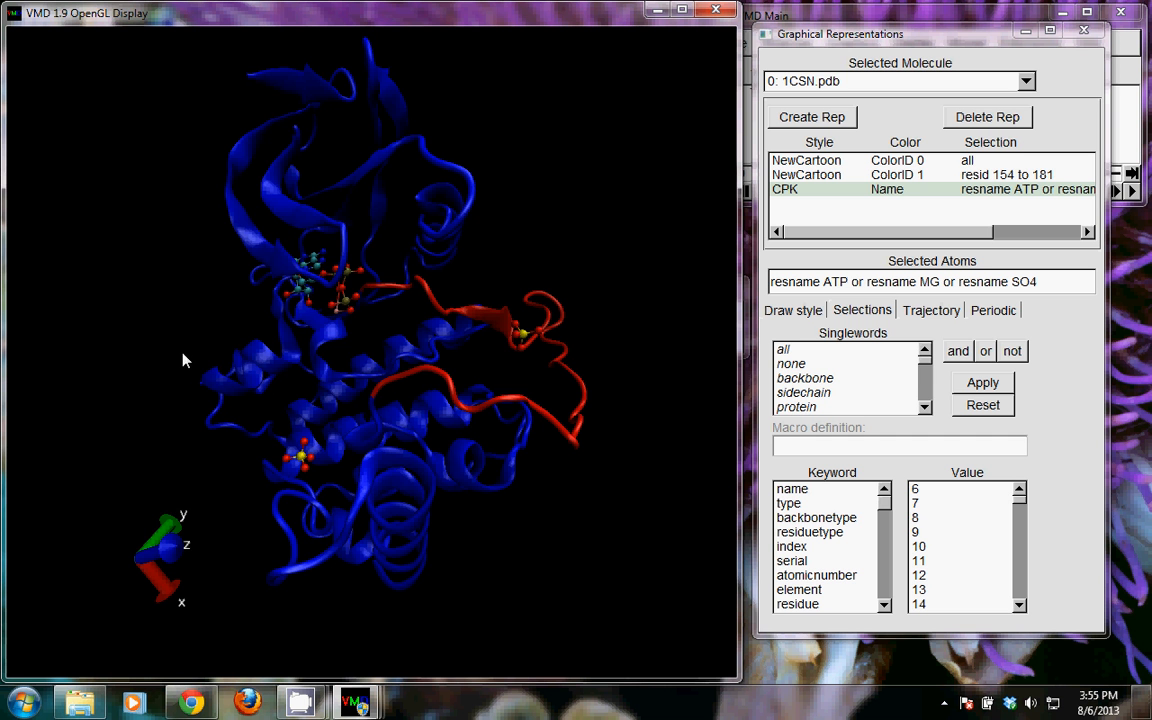
mouse_move(183, 360)
left_mouse_down()
mouse_move(273, 359)
mouse_move(241, 343)
mouse_move(191, 355)
left_mouse_up()
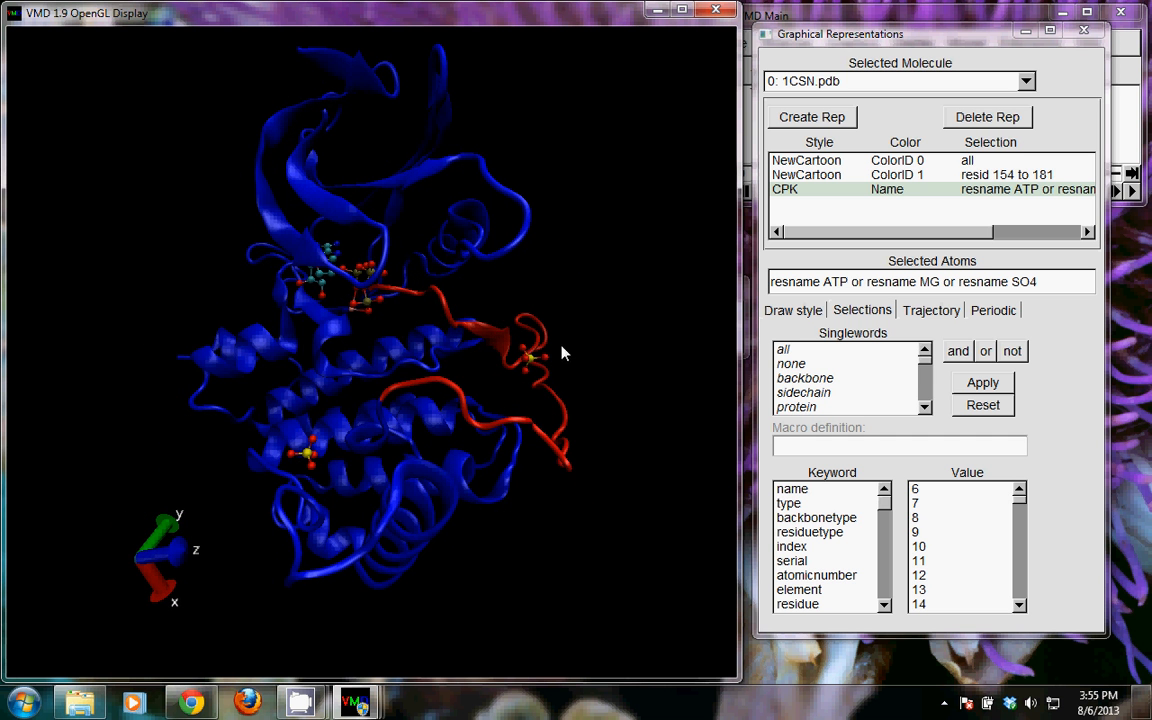
left_click_drag(541, 388, 561, 496)
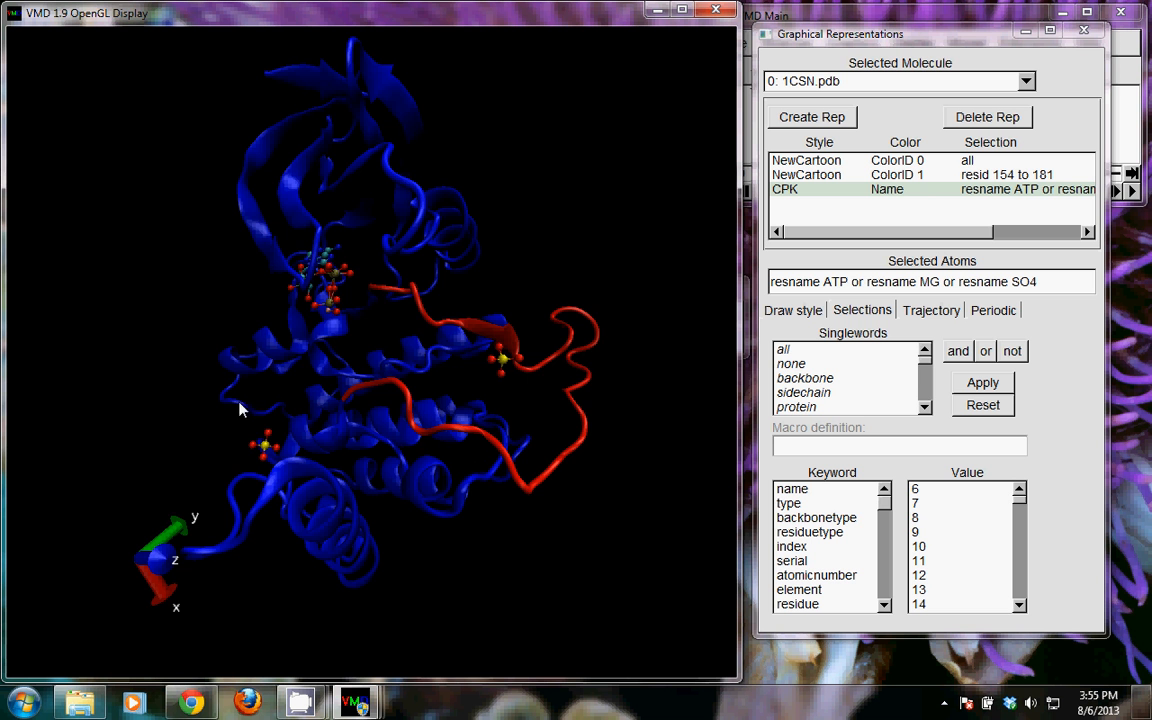
left_click_drag(240, 408, 188, 429)
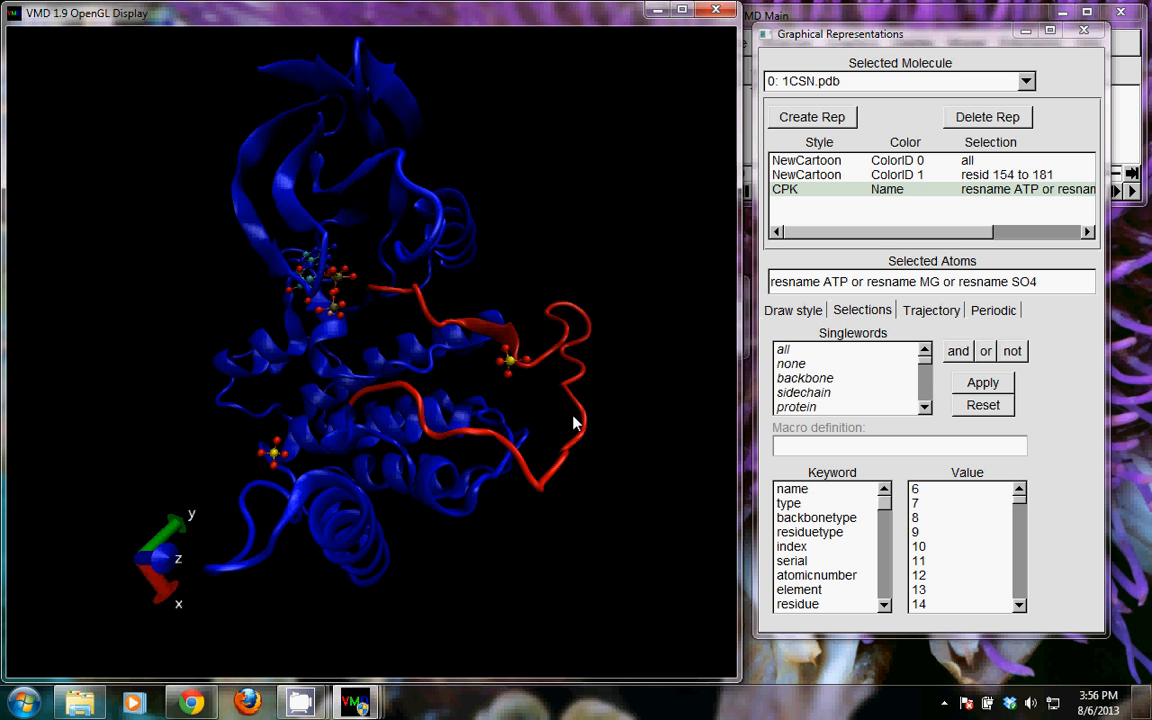
left_click_drag(558, 414, 621, 425)
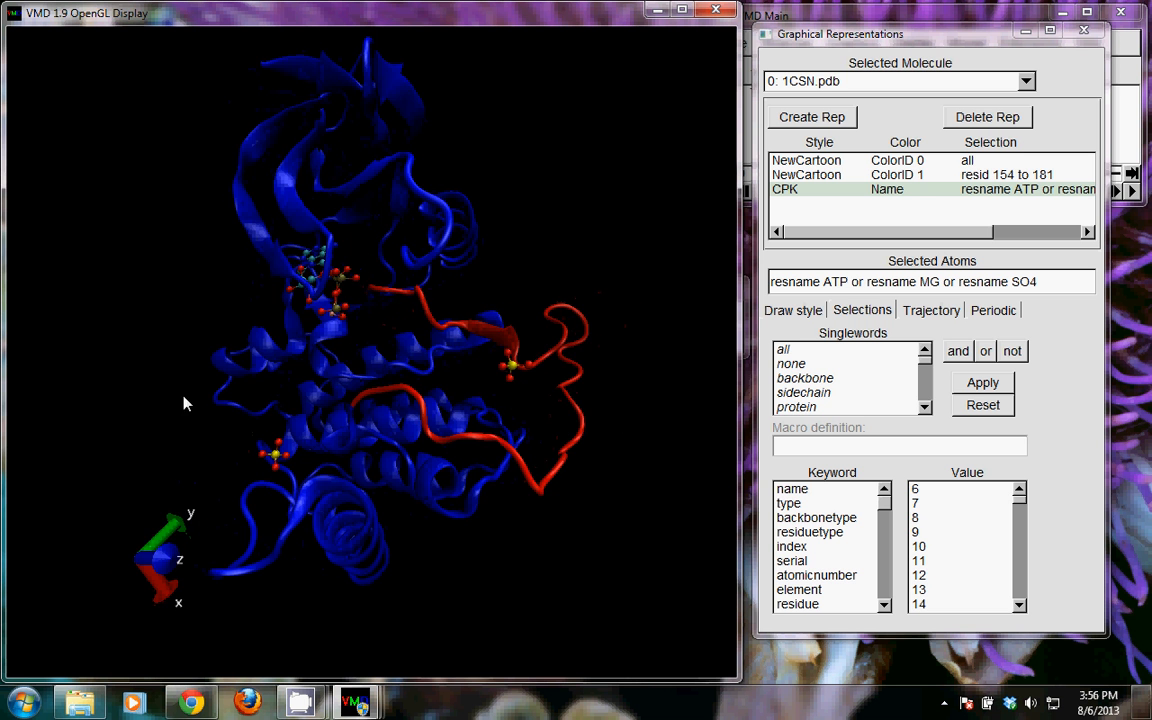
left_click_drag(211, 396, 172, 401)
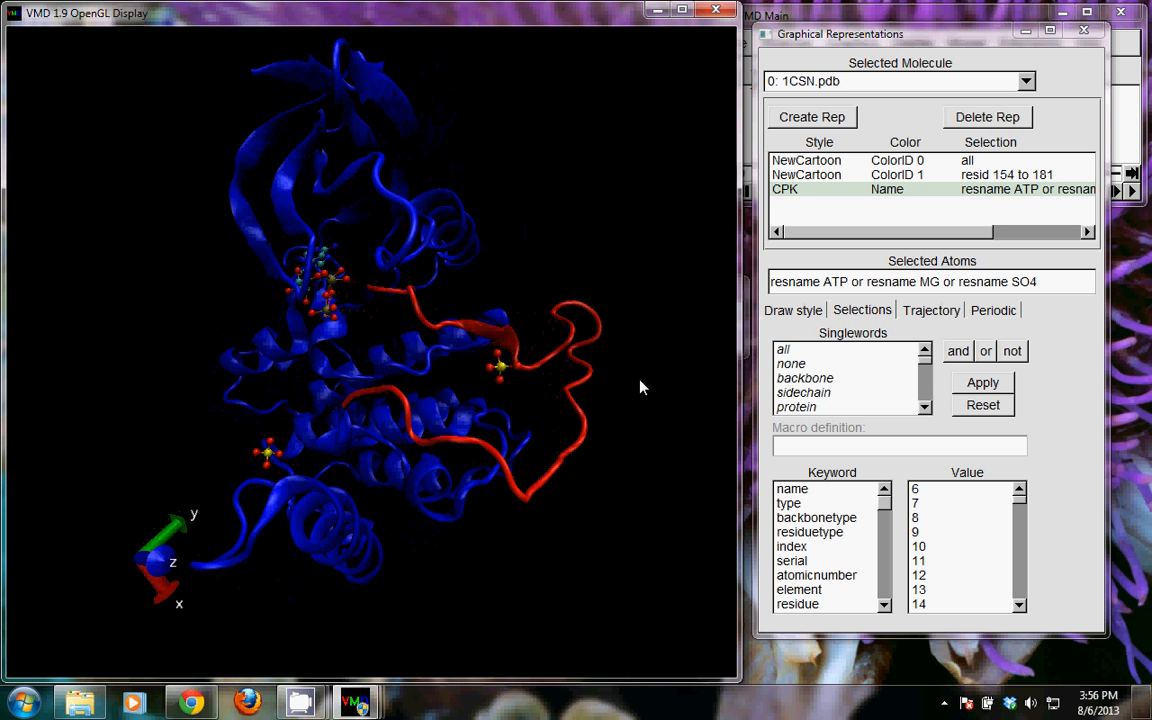
left_click_drag(640, 386, 671, 422)
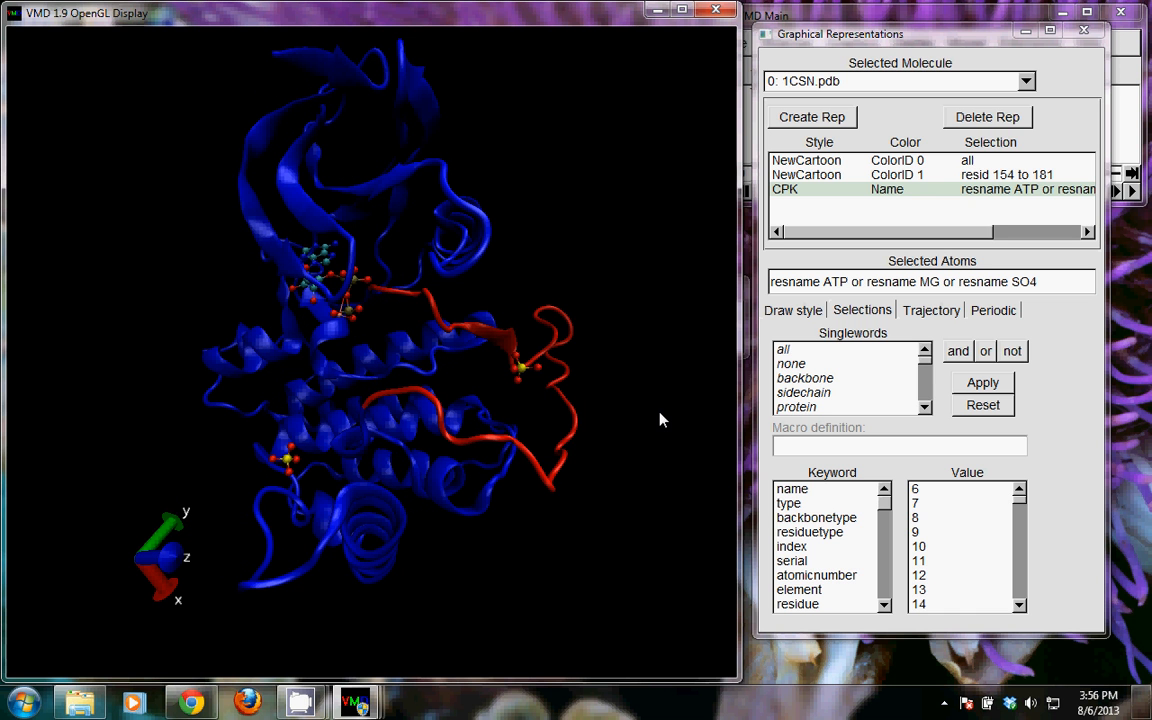
left_click_drag(660, 420, 620, 421)
left_click_drag(641, 426, 663, 417)
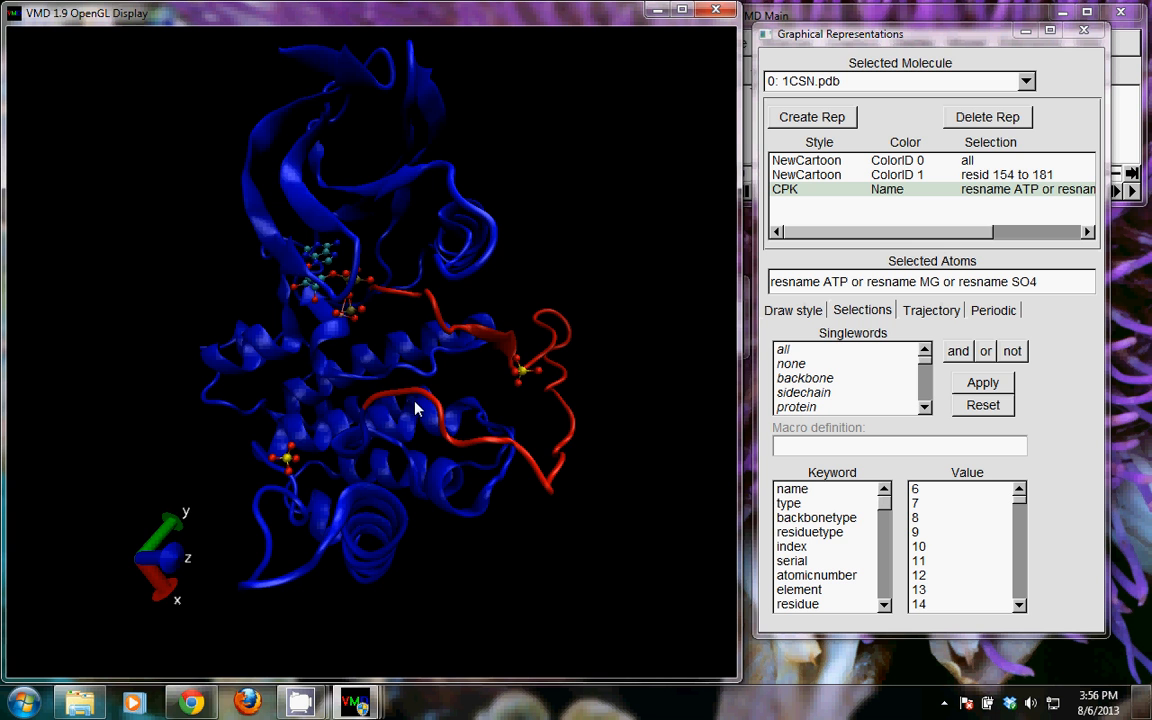
mouse_move(300, 703)
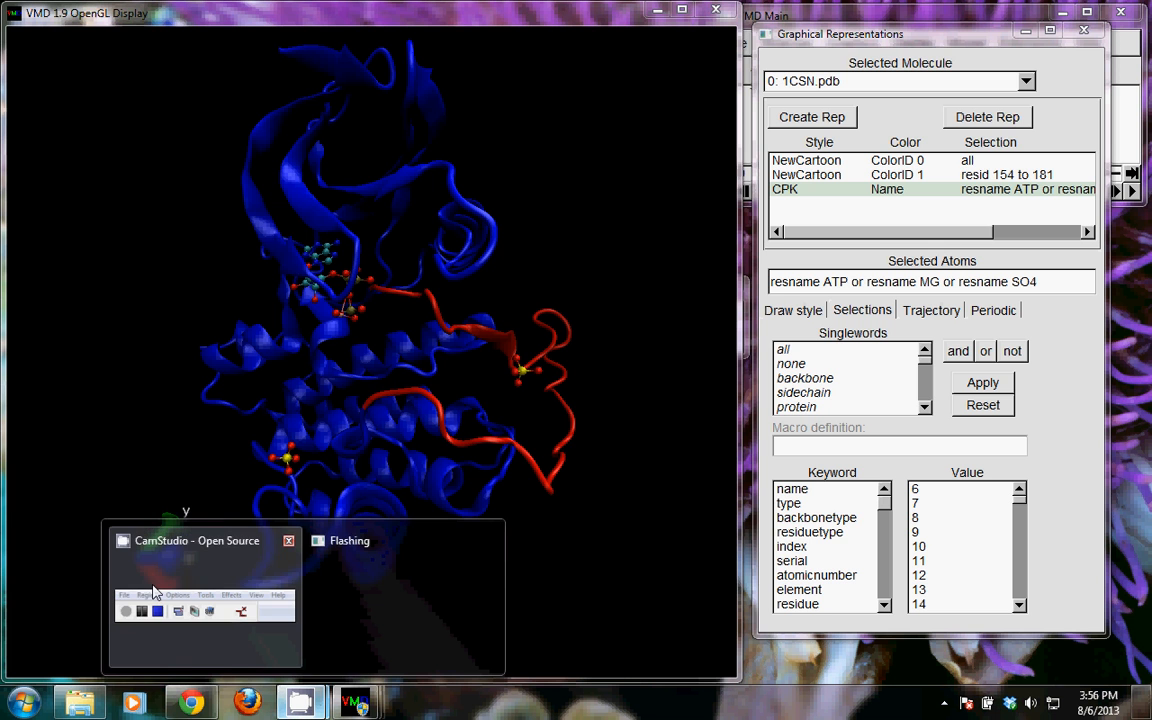